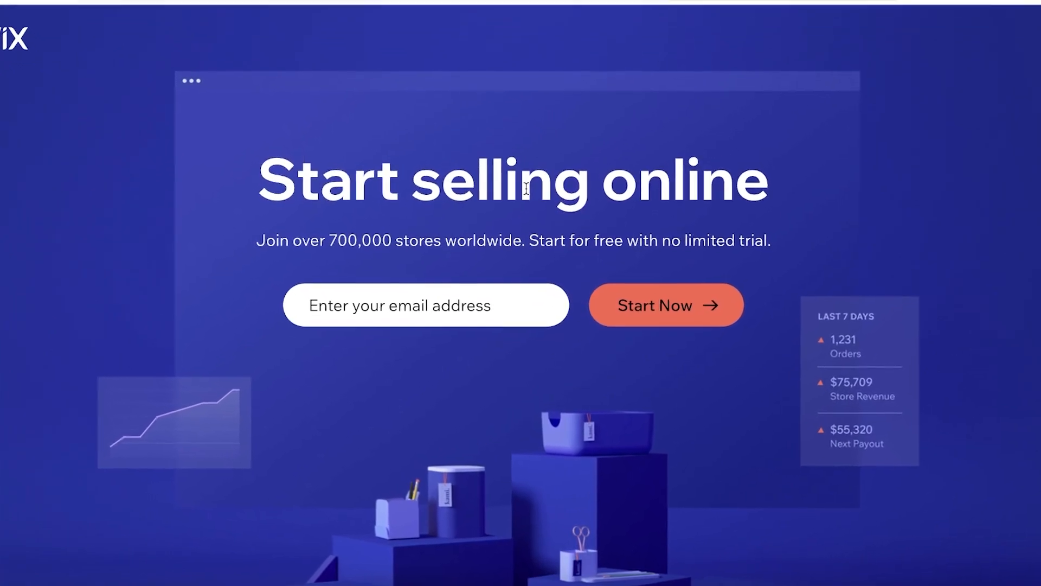
Enter the account email address on the Start selling online page and begin the sign-up
{"action": "left_click", "coordinate": [456, 296]}
{"action": "left_click", "coordinate": [456, 341]}
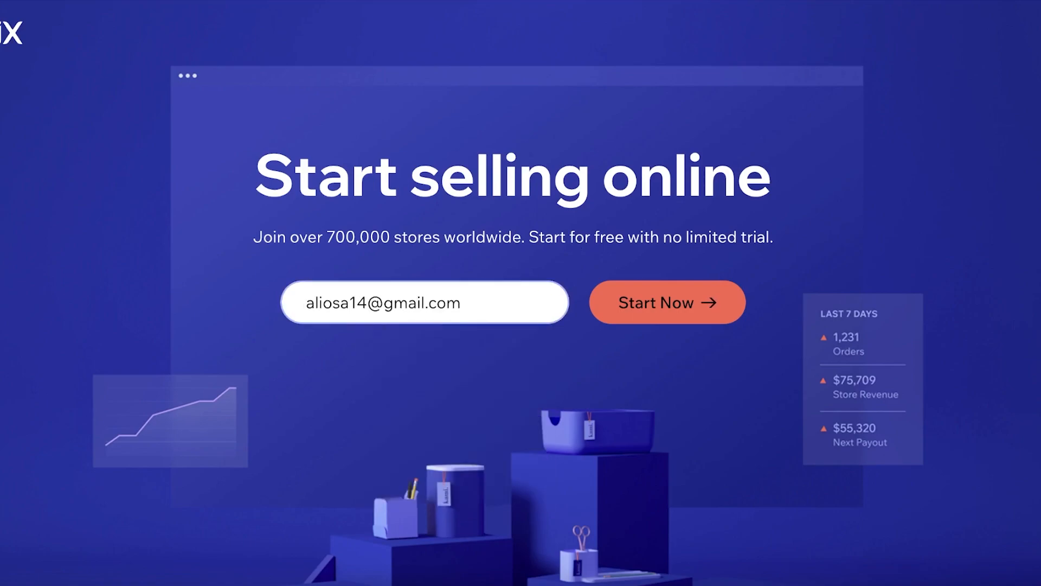
{"action": "left_click", "coordinate": [726, 326]}
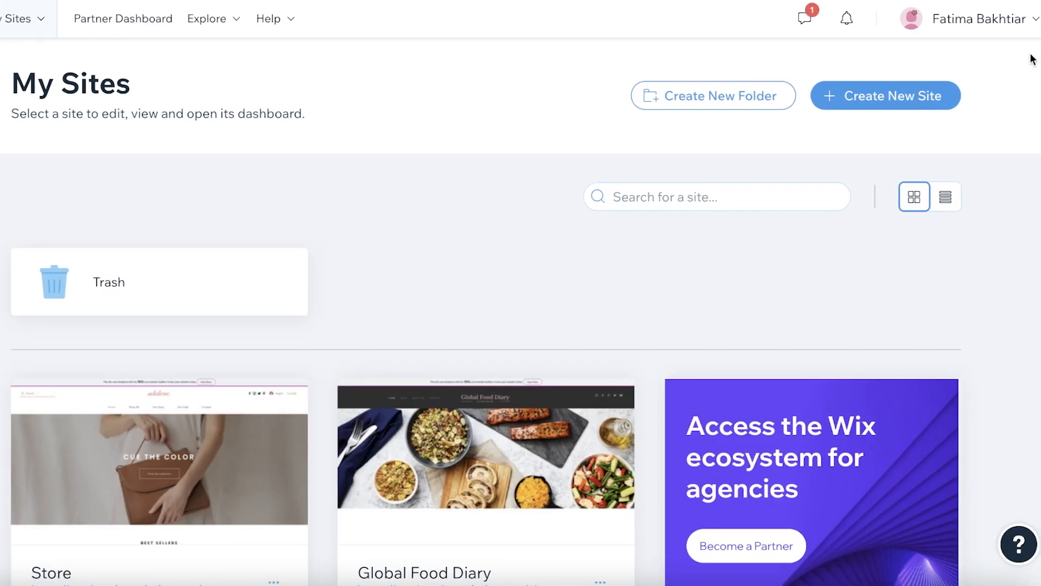
Create a new site and set its website type to Online Store
{"action": "mouse_move", "coordinate": [1001, 22]}
{"action": "mouse_move", "coordinate": [950, 500]}
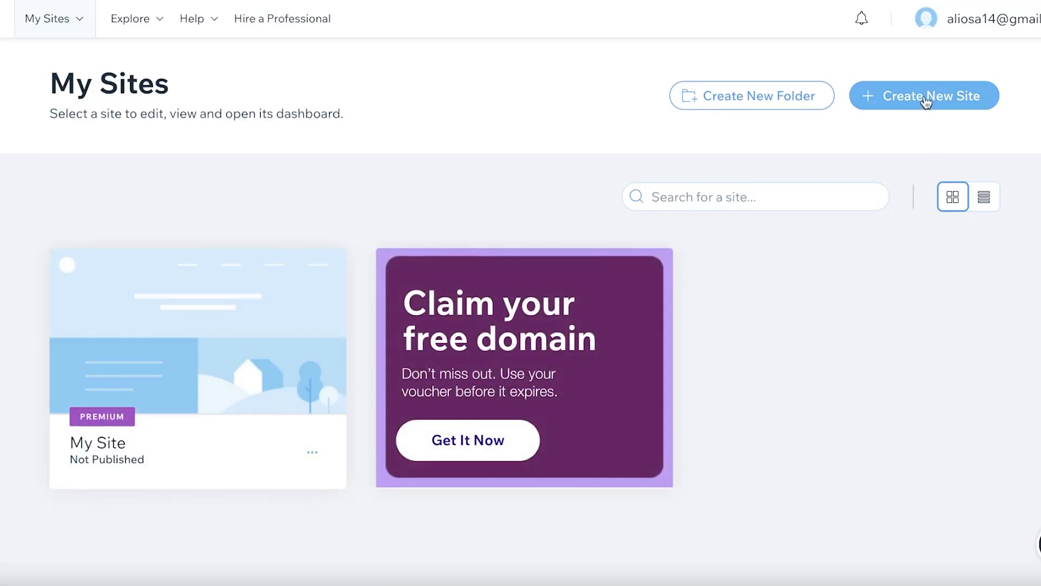
{"action": "left_click", "coordinate": [926, 100]}
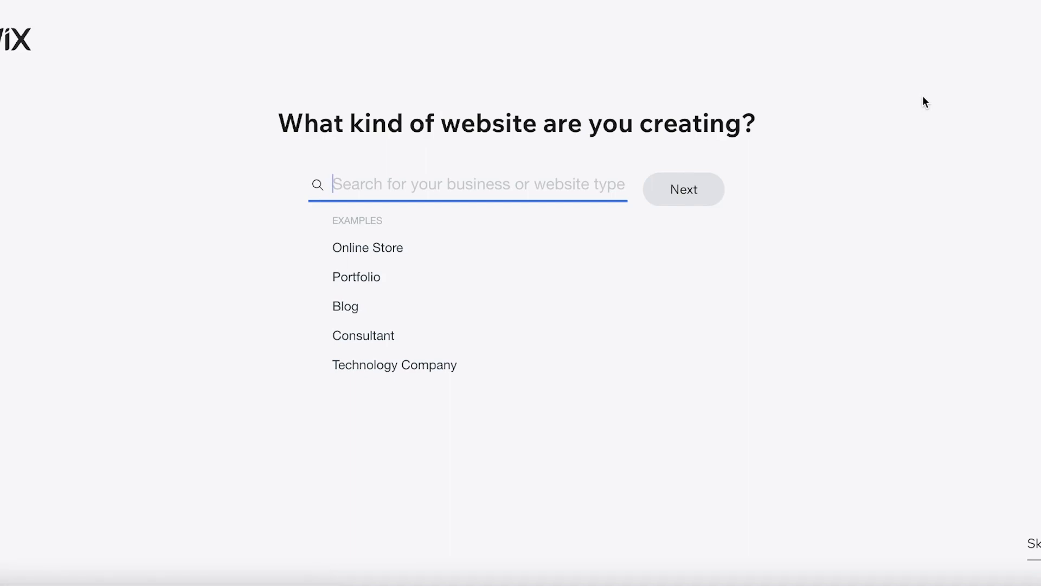
{"action": "left_click", "coordinate": [366, 249]}
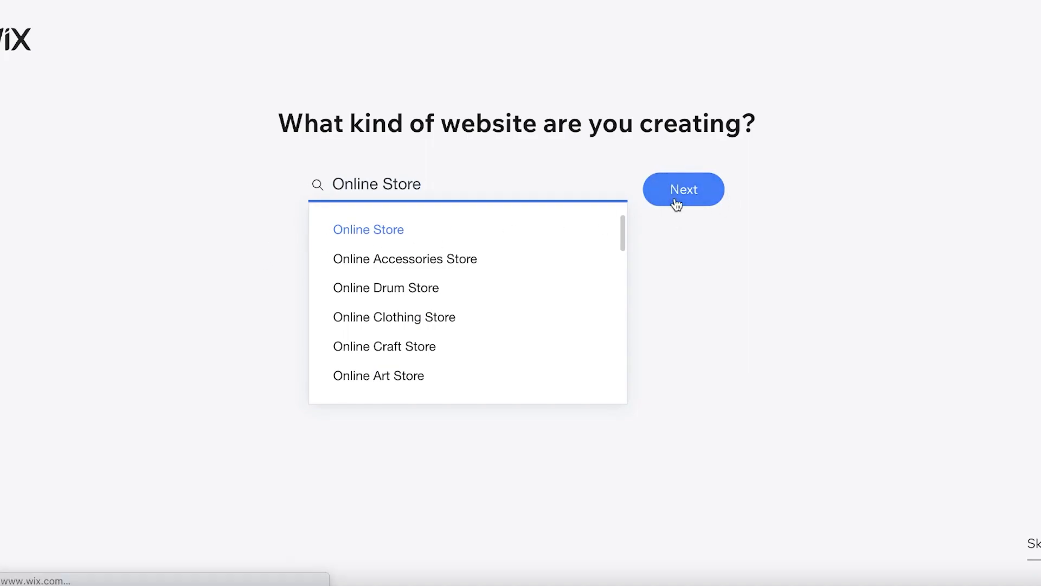
{"action": "left_click", "coordinate": [676, 205]}
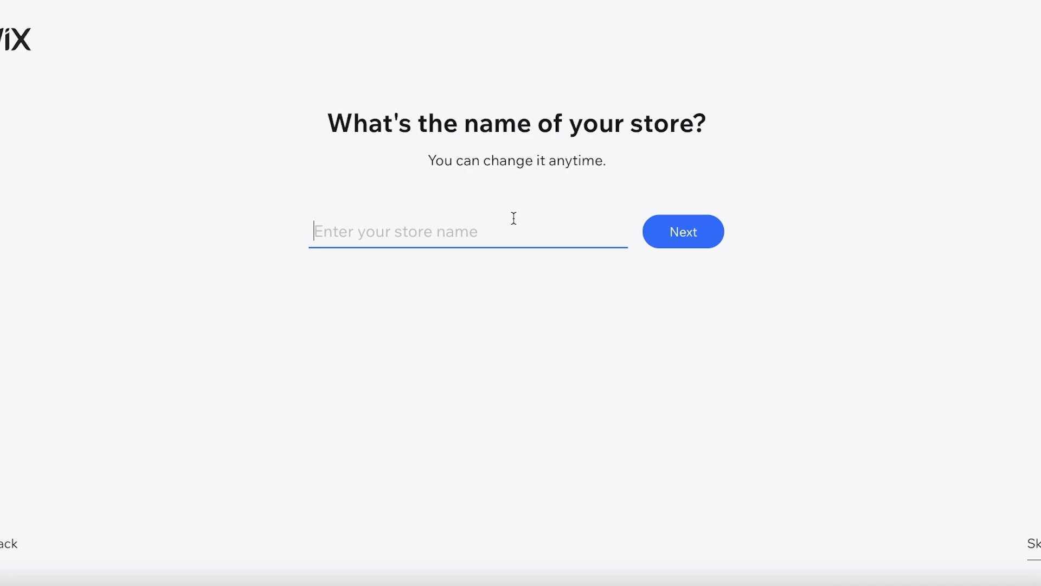
Name the store Acety and submit the store name
{"action": "type", "text": "Acetyl Clothing"}
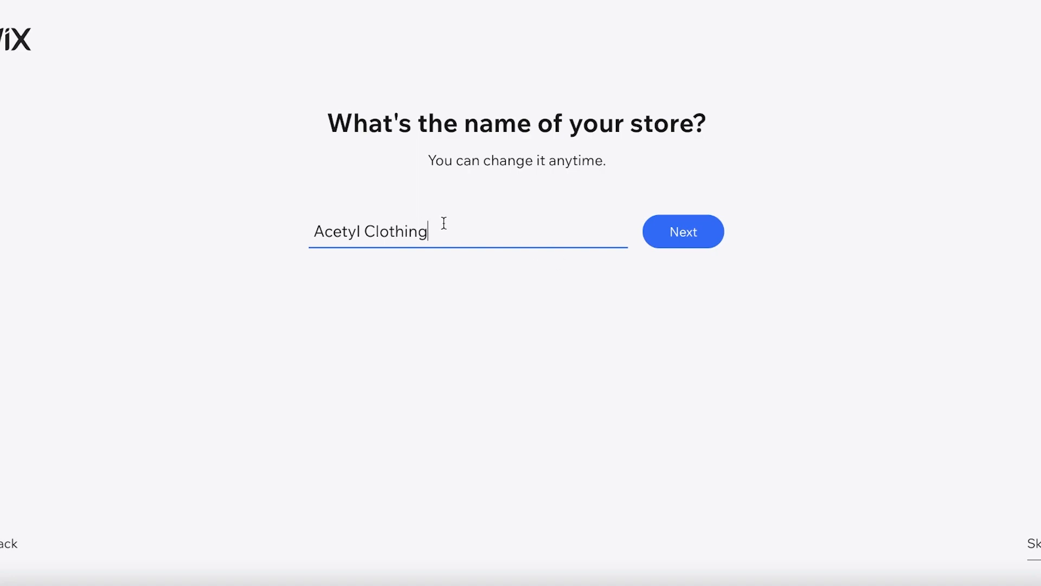
{"action": "double_click", "coordinate": [422, 225]}
{"action": "key", "text": "BackSpace"}
{"action": "key", "text": "BackSpace"}
{"action": "key", "text": "BackSpace"}
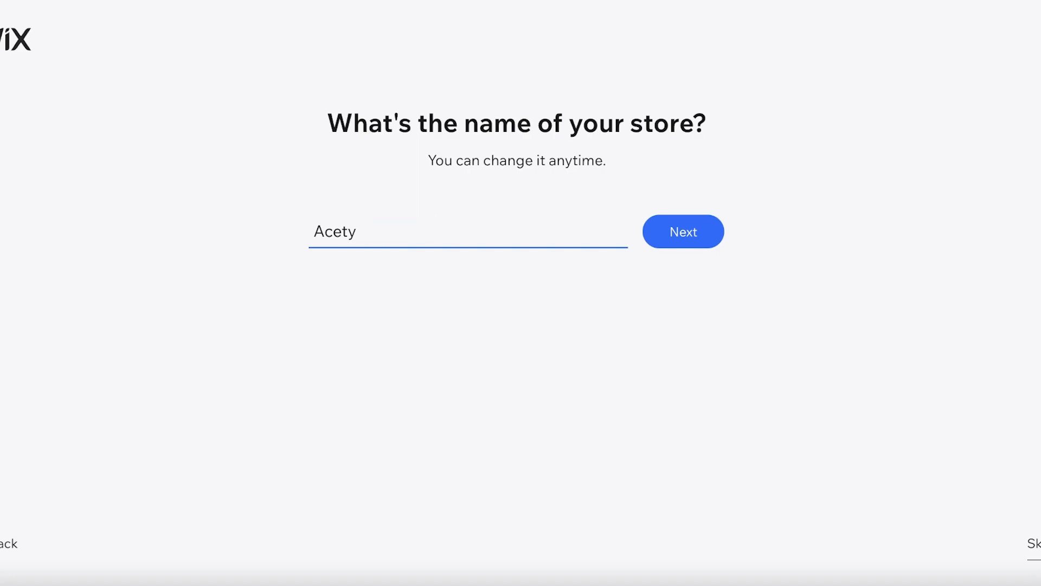
{"action": "left_click", "coordinate": [699, 231]}
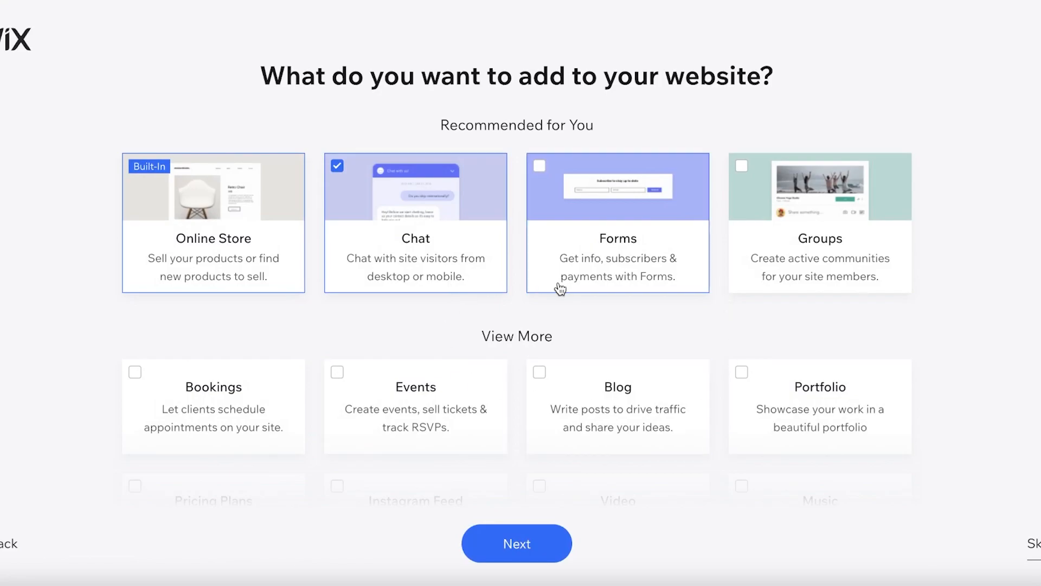
Move past the website feature choices, begin with a template and show the Fashion & Clothing store templates
{"action": "scroll", "coordinate": [890, 261], "scroll_direction": "down", "scroll_amount": 5}
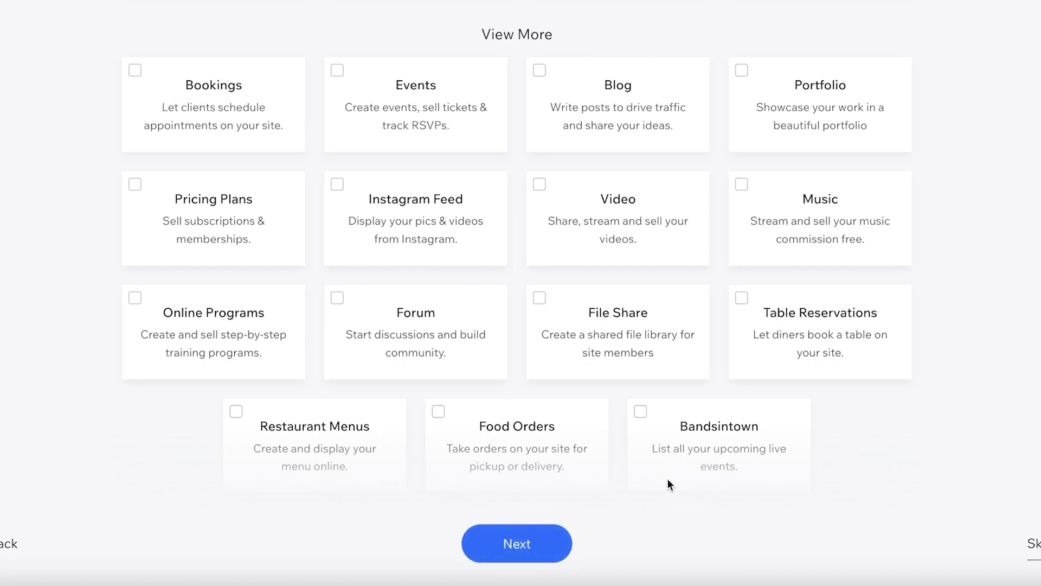
{"action": "scroll", "coordinate": [923, 357], "scroll_direction": "up", "scroll_amount": 5}
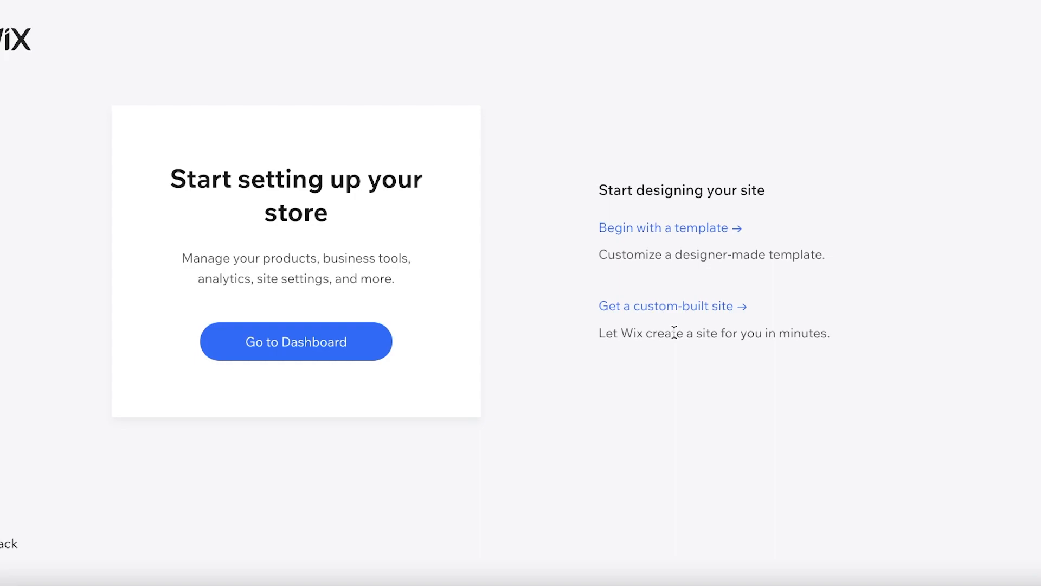
{"action": "left_click", "coordinate": [717, 233]}
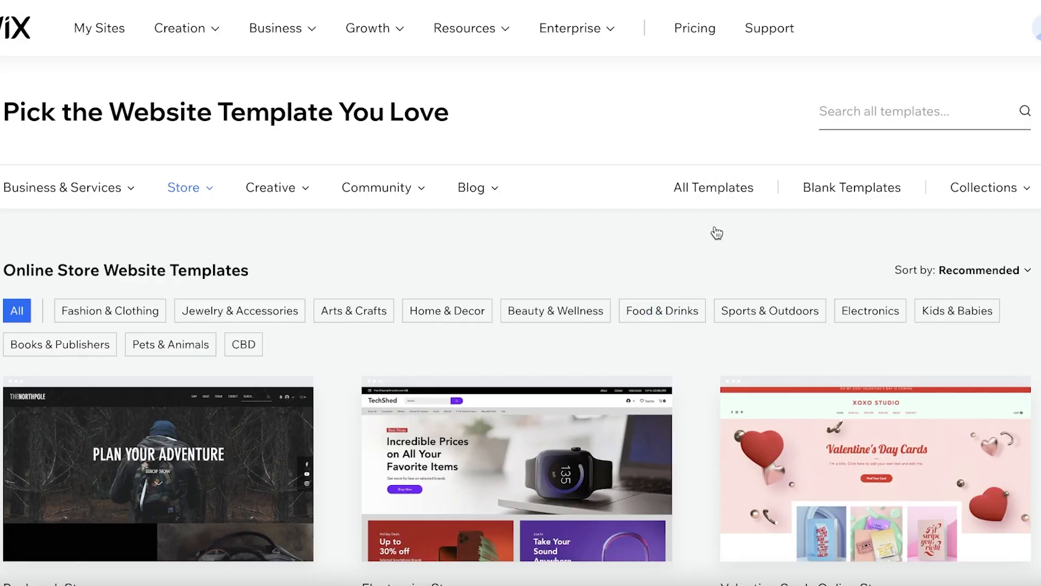
{"action": "mouse_move", "coordinate": [179, 193]}
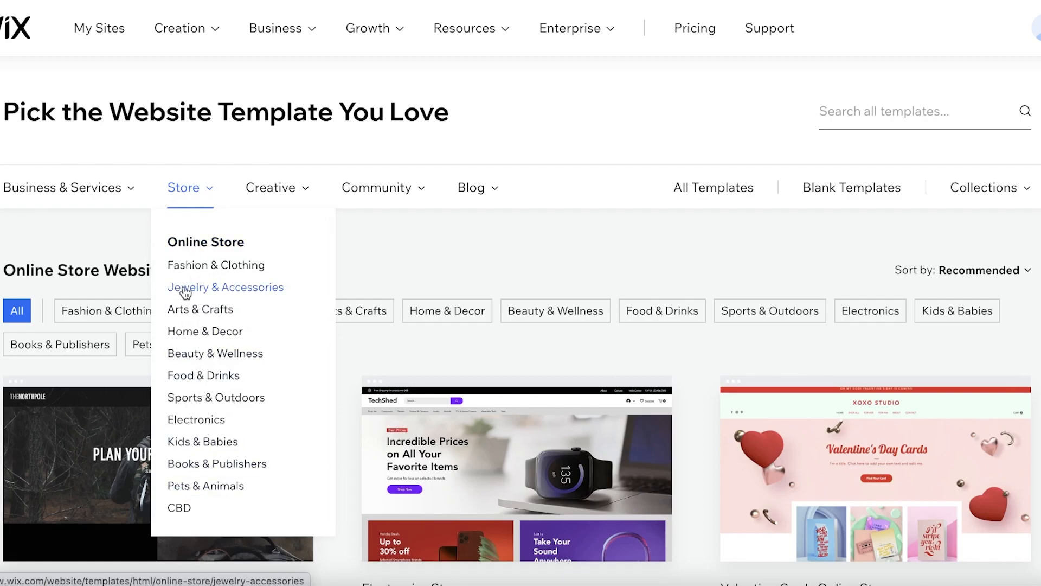
{"action": "left_click", "coordinate": [190, 266]}
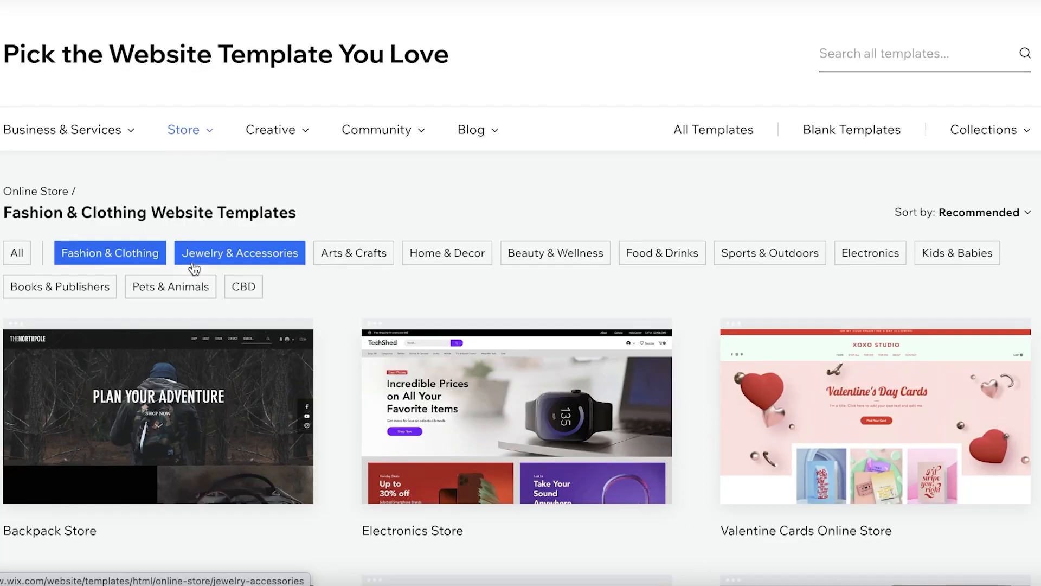
Browse the store designs on all three pages of Fashion & Clothing templates
{"action": "scroll", "coordinate": [751, 288], "scroll_direction": "down", "scroll_amount": 3}
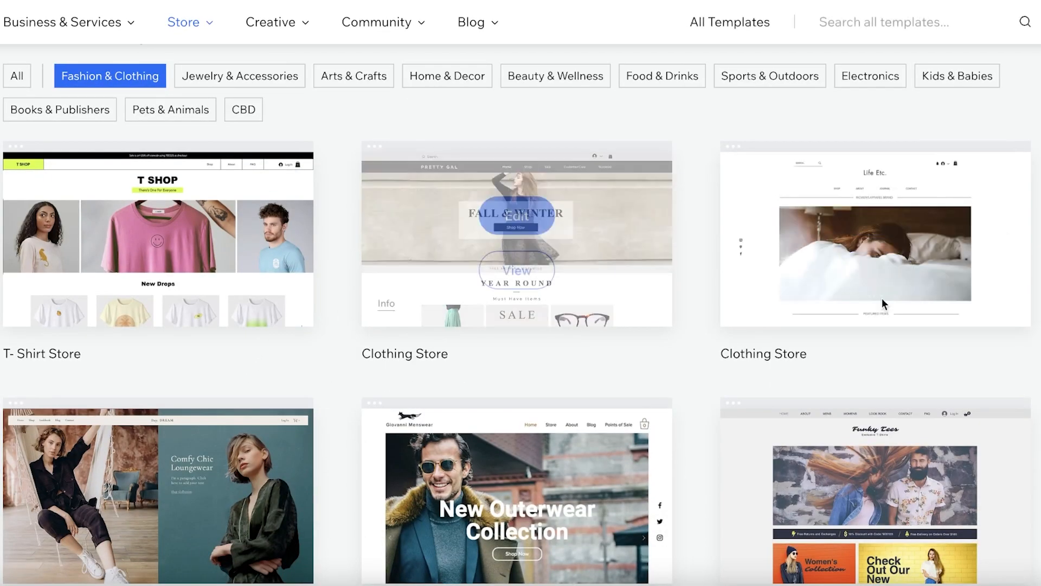
{"action": "scroll", "coordinate": [743, 309], "scroll_direction": "down", "scroll_amount": 9}
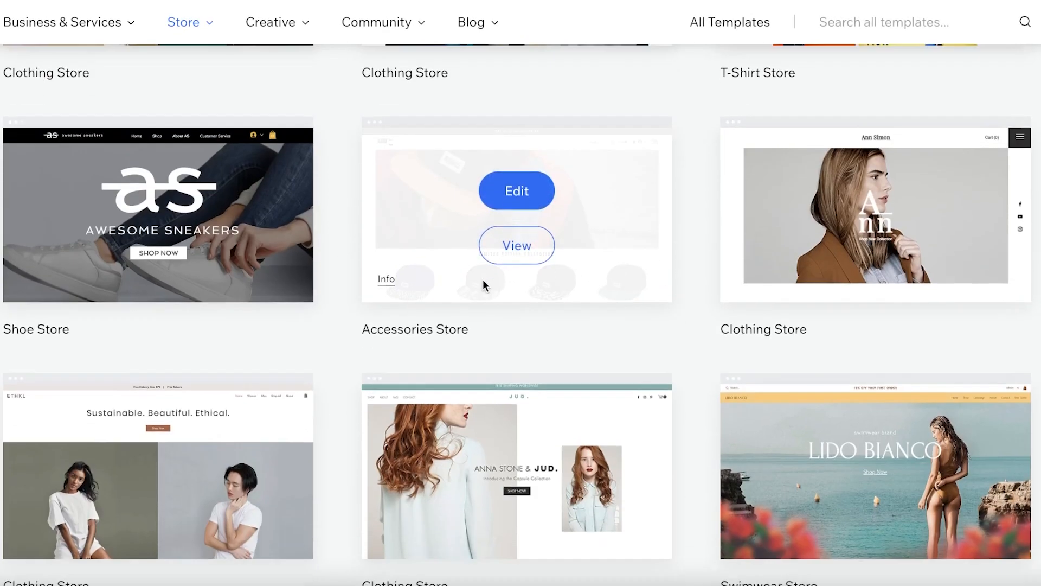
{"action": "scroll", "coordinate": [483, 279], "scroll_direction": "down", "scroll_amount": 3}
{"action": "left_click", "coordinate": [518, 529]}
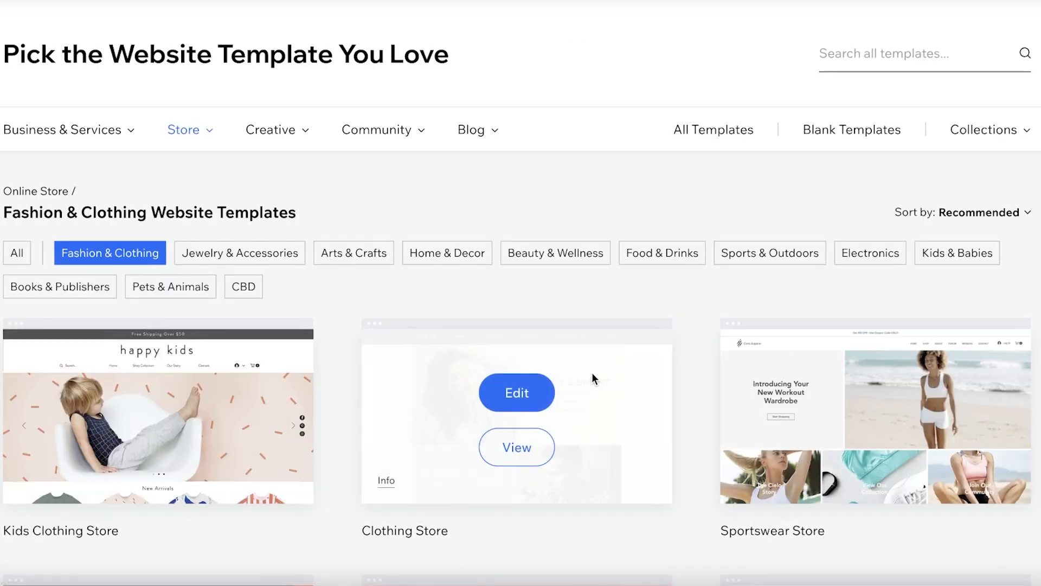
{"action": "scroll", "coordinate": [597, 369], "scroll_direction": "down", "scroll_amount": 12}
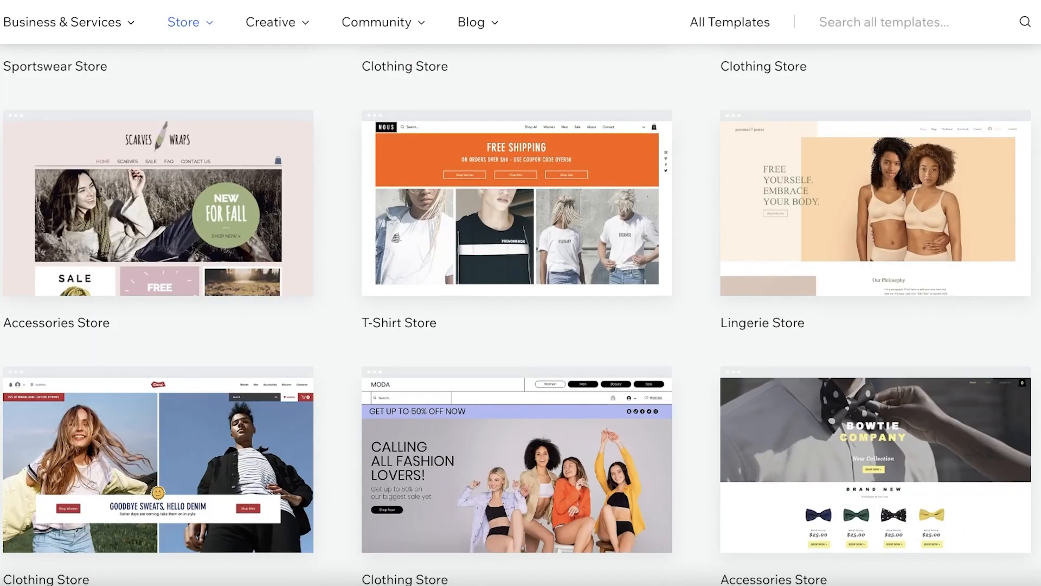
{"action": "scroll", "coordinate": [649, 437], "scroll_direction": "down", "scroll_amount": 4}
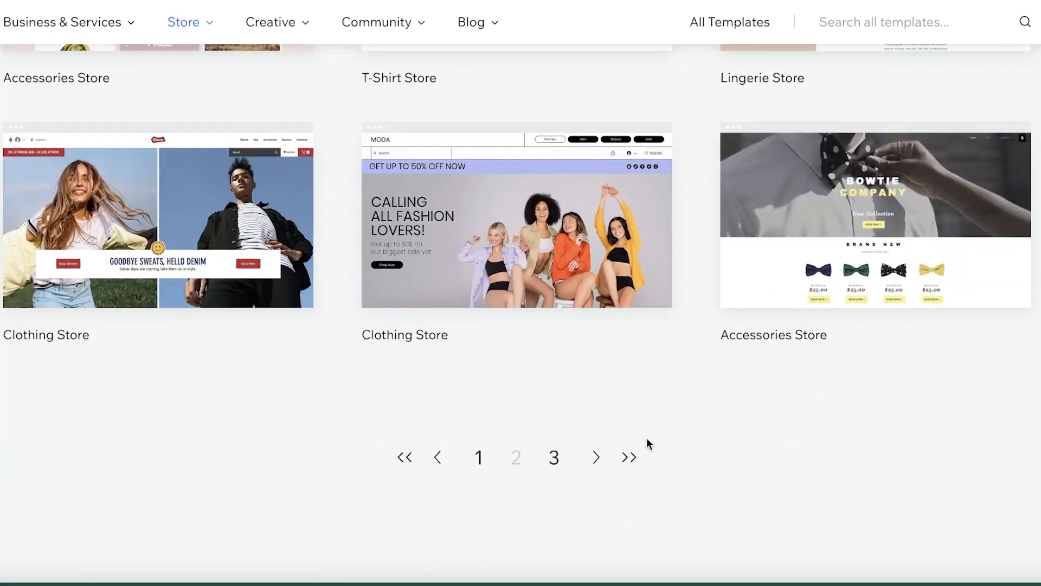
{"action": "left_click", "coordinate": [554, 459]}
{"action": "scroll", "coordinate": [767, 230], "scroll_direction": "down", "scroll_amount": 6}
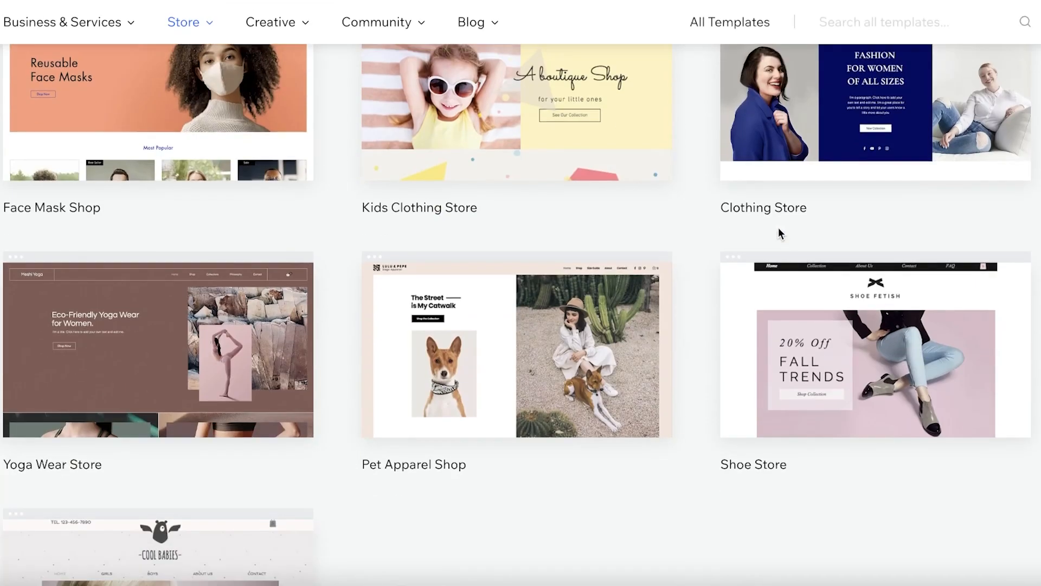
{"action": "scroll", "coordinate": [581, 469], "scroll_direction": "down", "scroll_amount": 5}
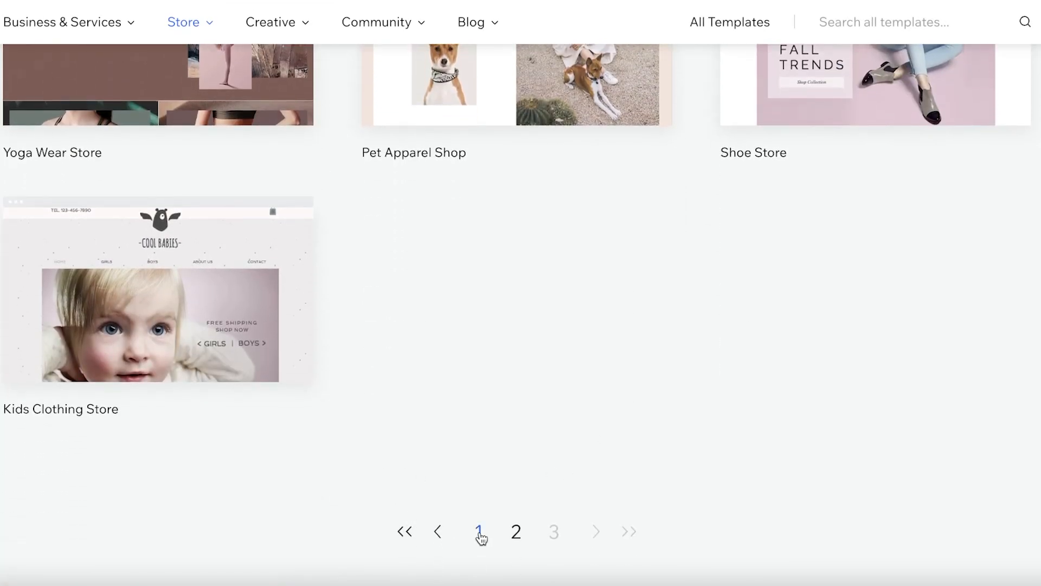
Return to the first page of templates and start editing the Pretty Gal clothing store template
{"action": "left_click", "coordinate": [479, 533]}
{"action": "scroll", "coordinate": [482, 524], "scroll_direction": "down", "scroll_amount": 8}
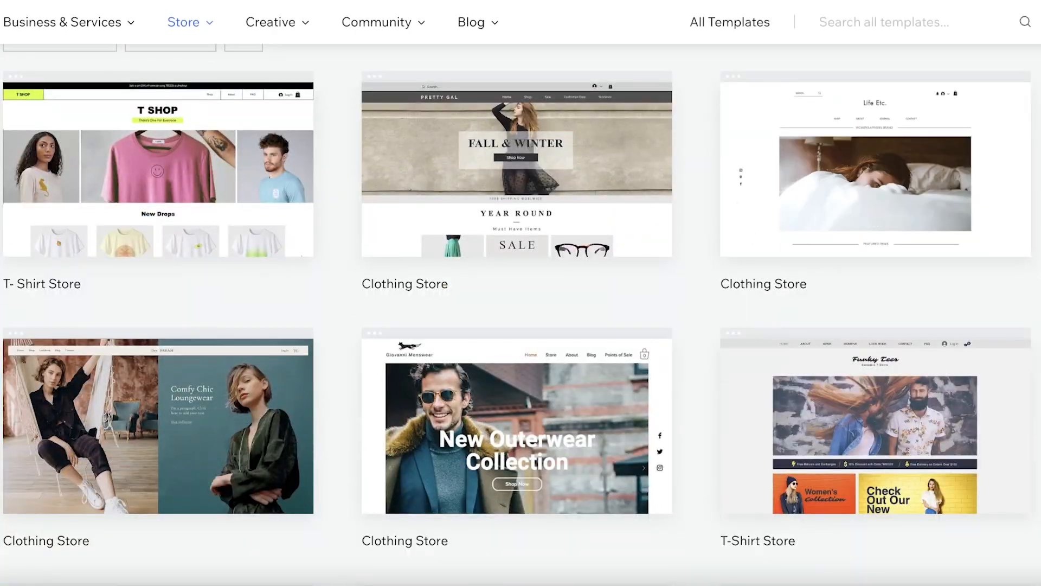
{"action": "scroll", "coordinate": [521, 315], "scroll_direction": "up", "scroll_amount": 4}
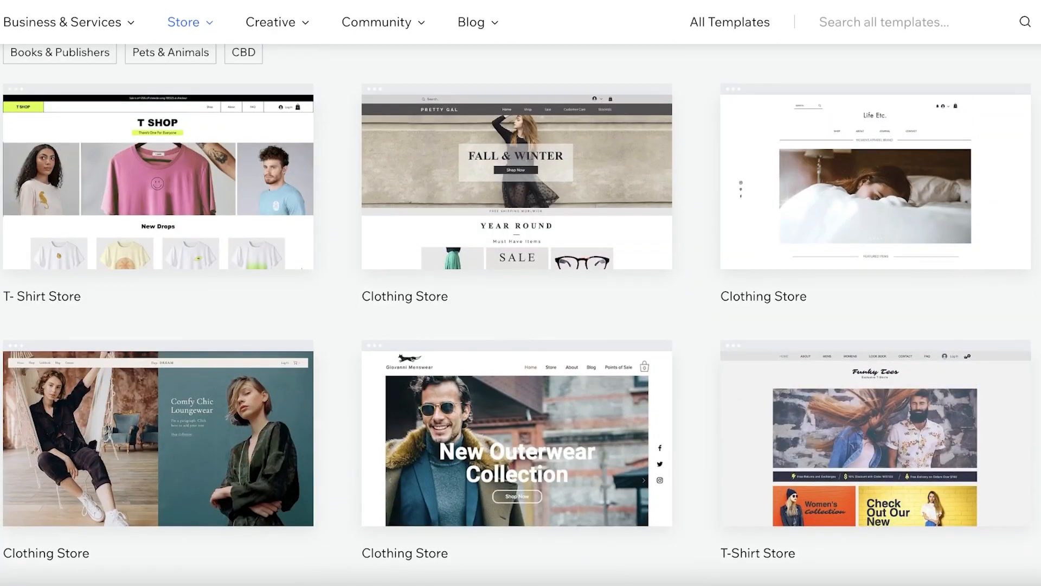
{"action": "mouse_move", "coordinate": [623, 199]}
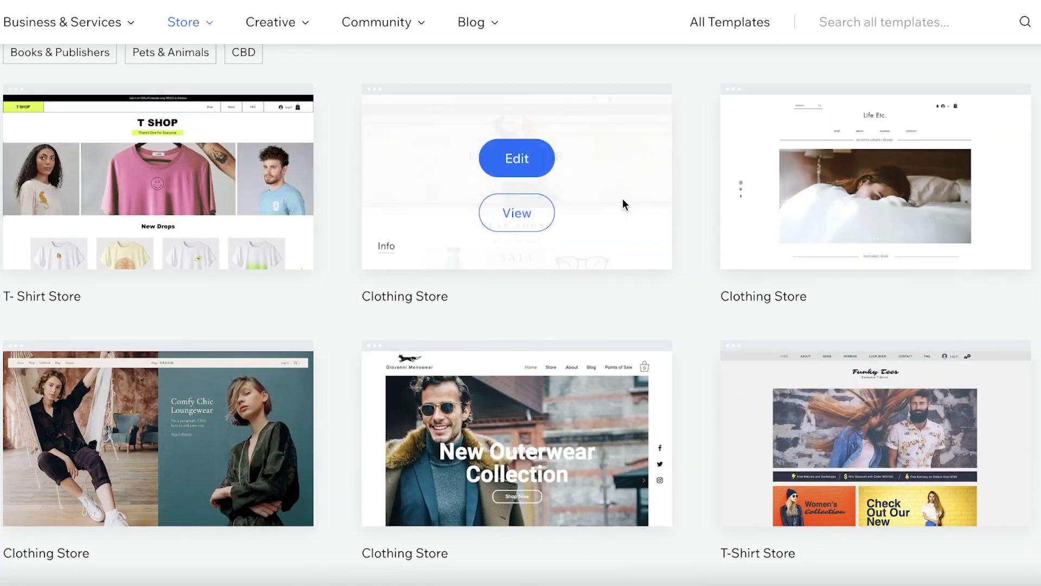
{"action": "left_click", "coordinate": [516, 158]}
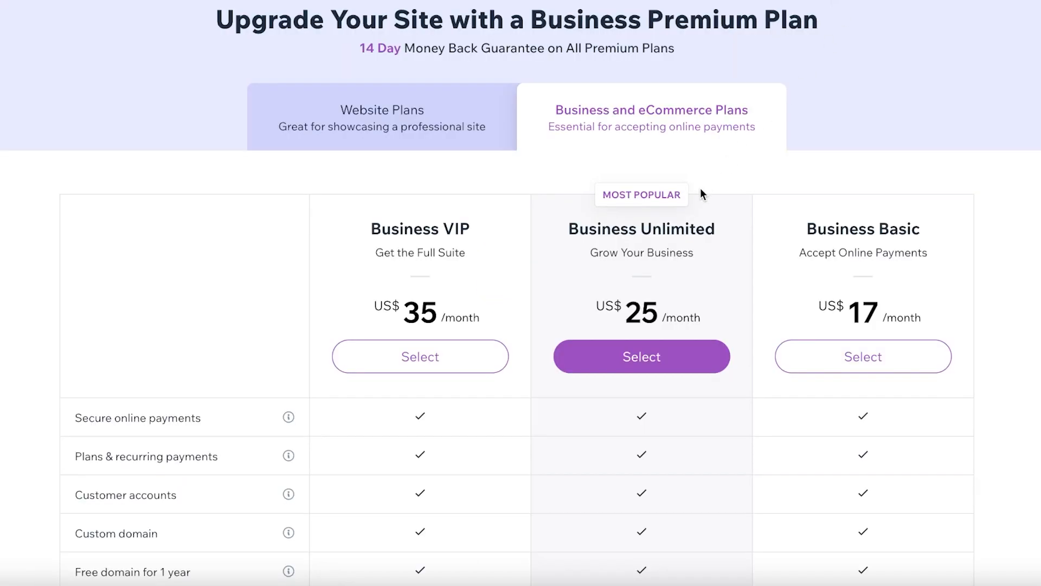
Compare the Business VIP, Business Unlimited and Business Basic plans by price, storage space, video hours, forms and customer care
{"action": "scroll", "coordinate": [682, 176], "scroll_direction": "down", "scroll_amount": 1}
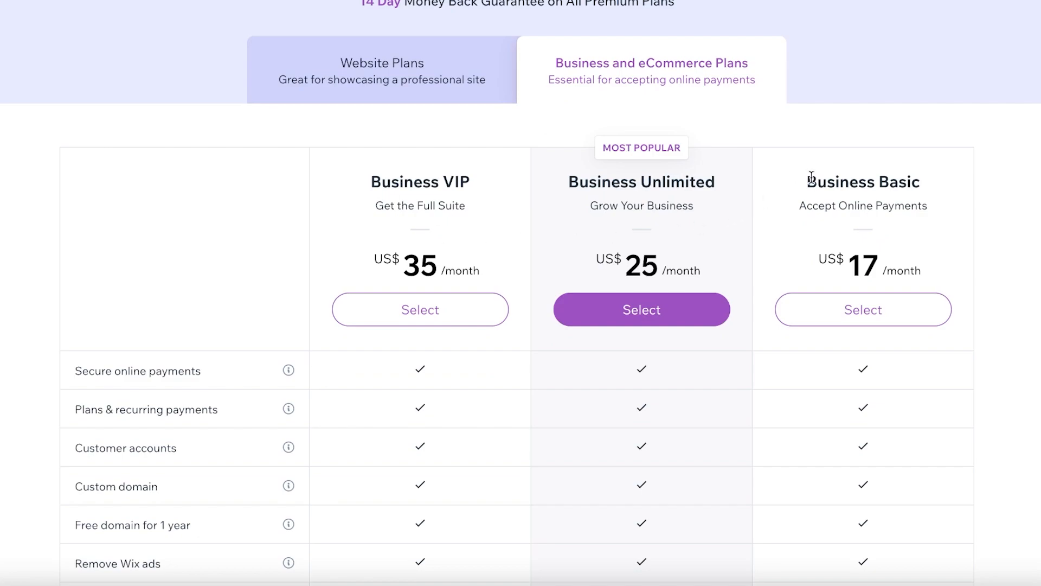
{"action": "scroll", "coordinate": [814, 179], "scroll_direction": "down", "scroll_amount": 1}
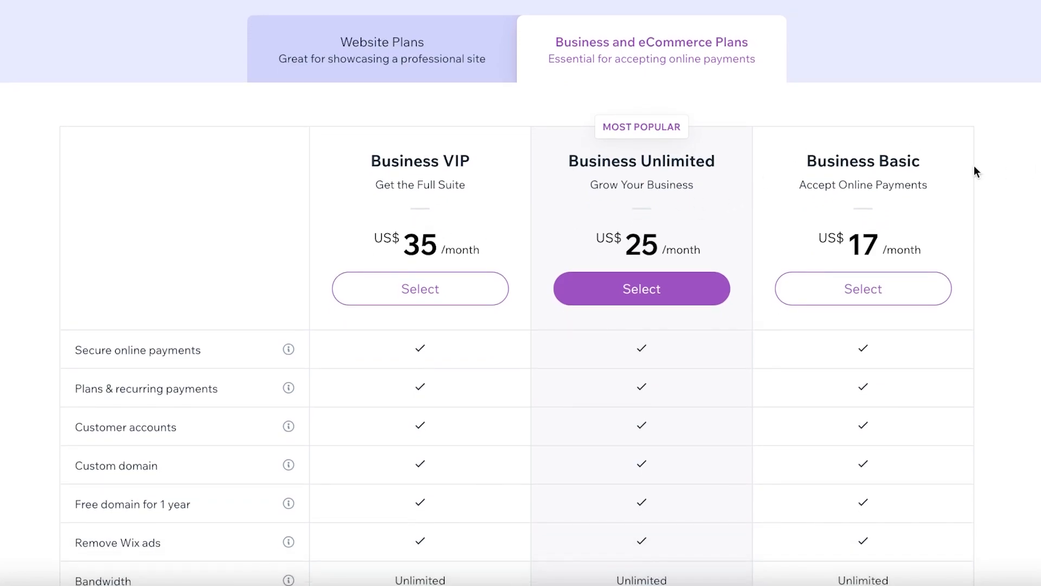
{"action": "scroll", "coordinate": [855, 166], "scroll_direction": "down", "scroll_amount": 2}
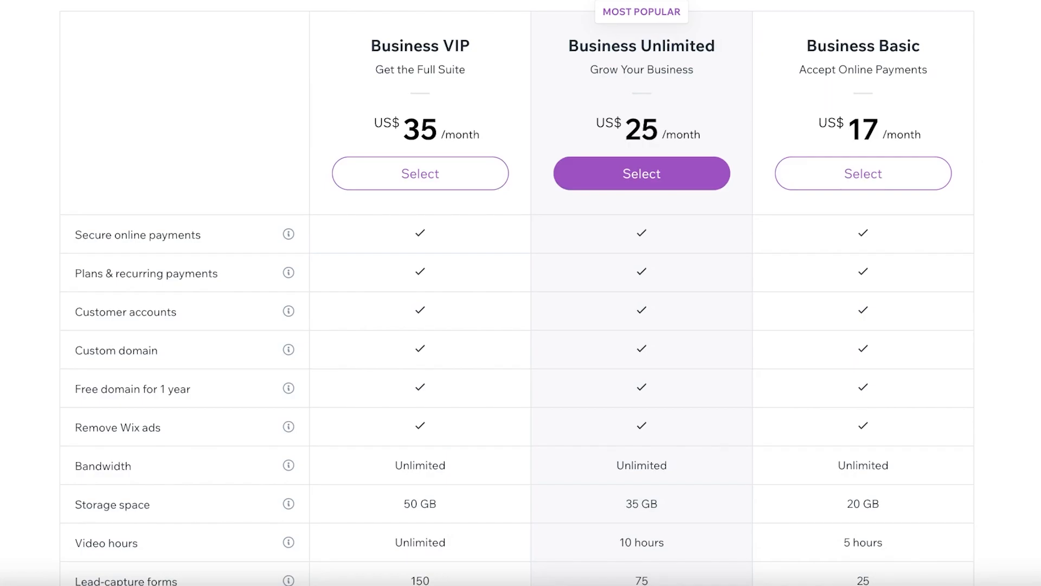
{"action": "scroll", "coordinate": [516, 293], "scroll_direction": "down", "scroll_amount": 2}
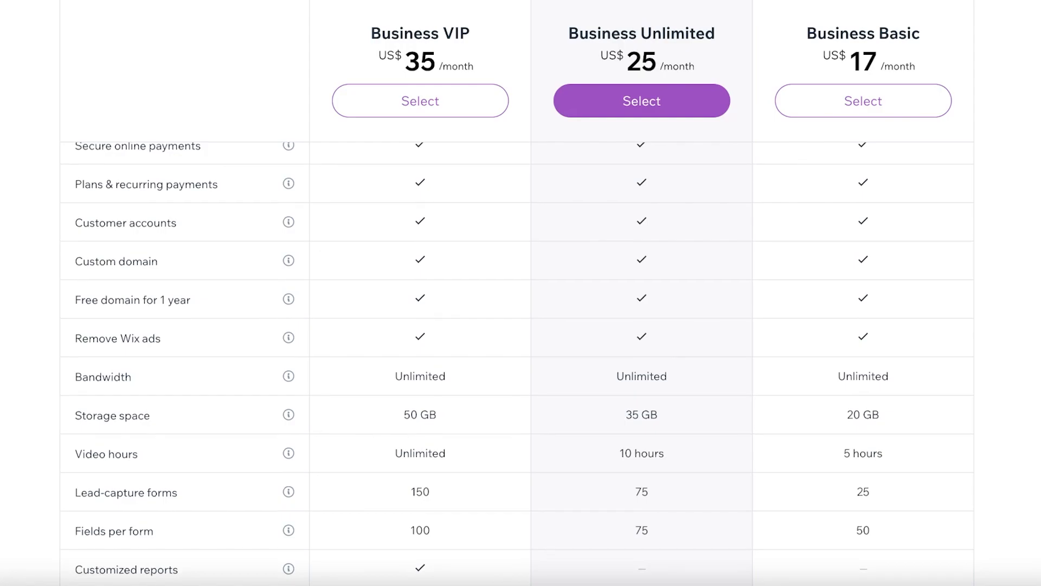
{"action": "scroll", "coordinate": [517, 293], "scroll_direction": "up", "scroll_amount": 2}
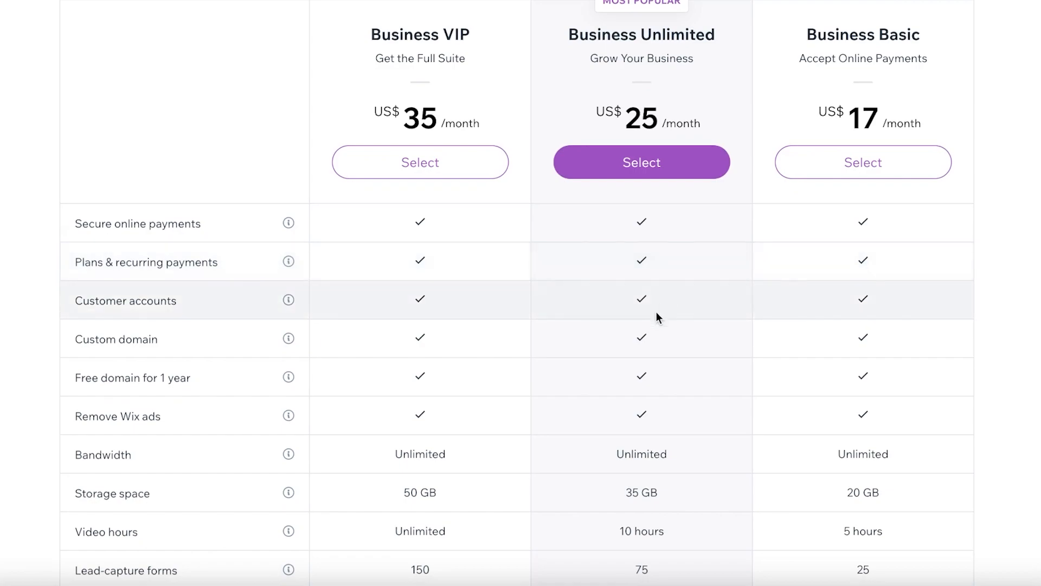
{"action": "scroll", "coordinate": [652, 320], "scroll_direction": "down", "scroll_amount": 2}
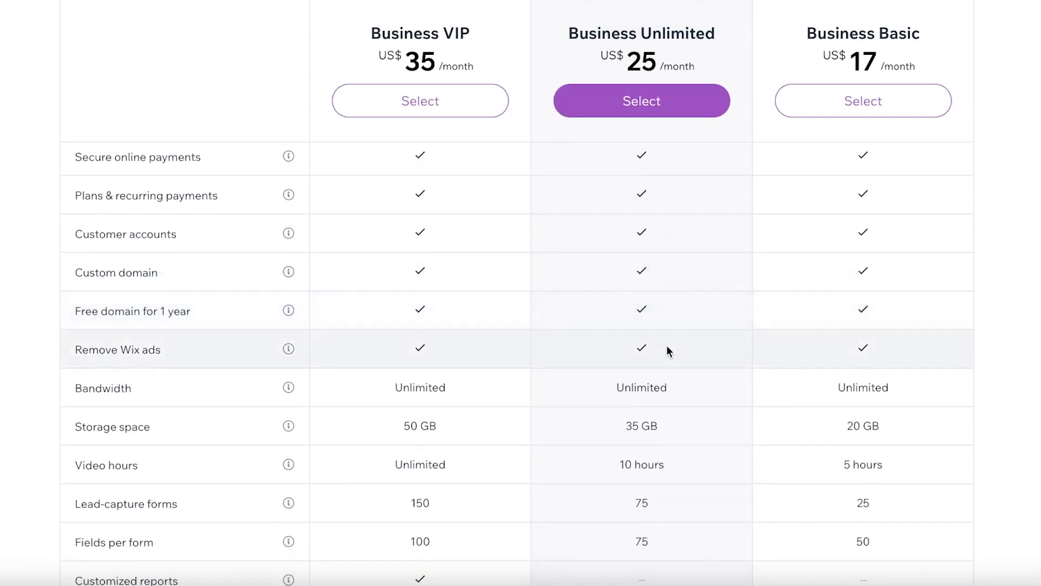
{"action": "scroll", "coordinate": [667, 353], "scroll_direction": "down", "scroll_amount": 1}
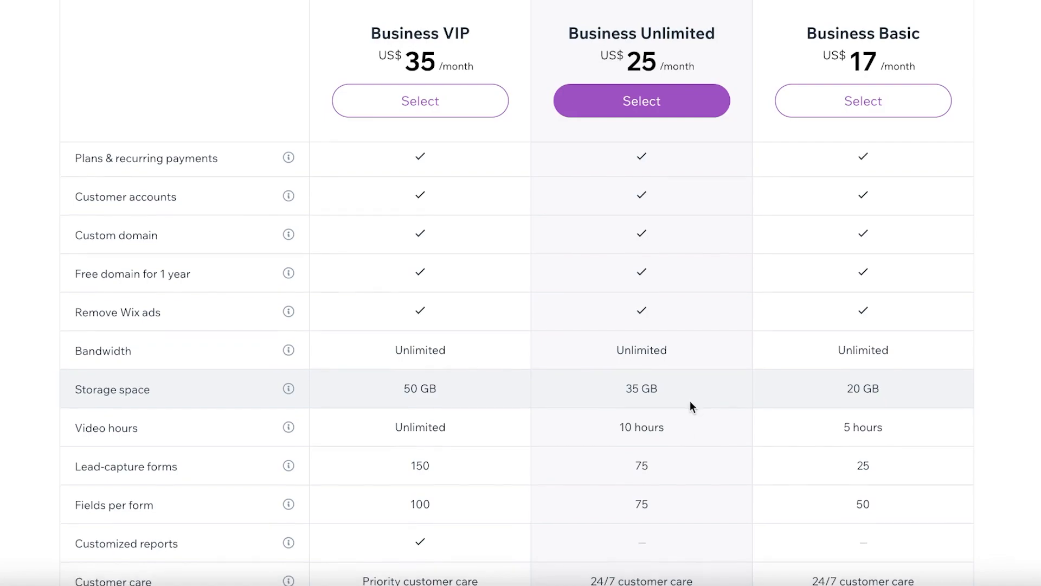
{"action": "scroll", "coordinate": [691, 400], "scroll_direction": "down", "scroll_amount": 2}
{"action": "scroll", "coordinate": [687, 405], "scroll_direction": "up", "scroll_amount": 1}
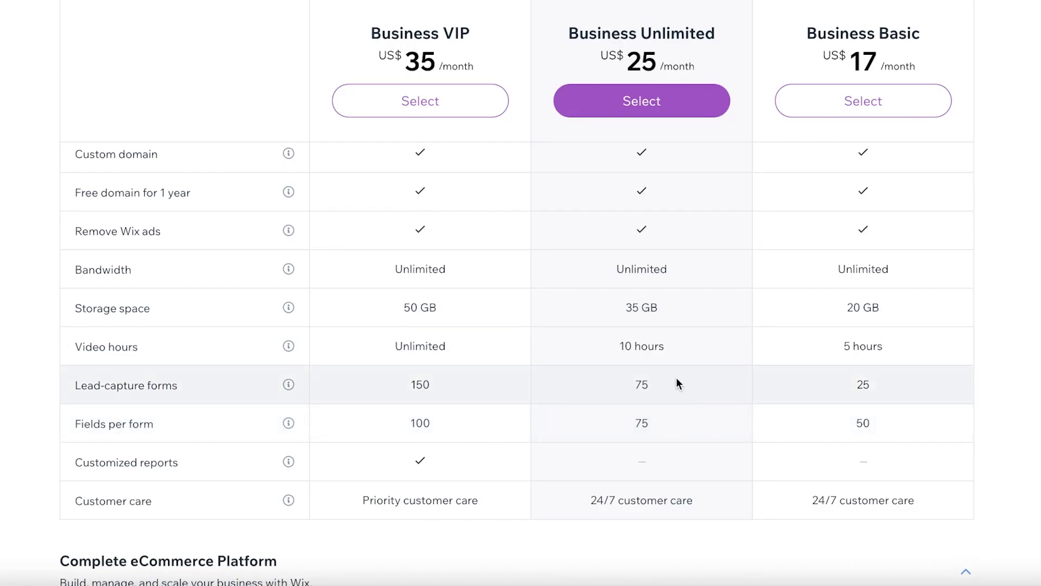
{"action": "scroll", "coordinate": [661, 376], "scroll_direction": "up", "scroll_amount": 6}
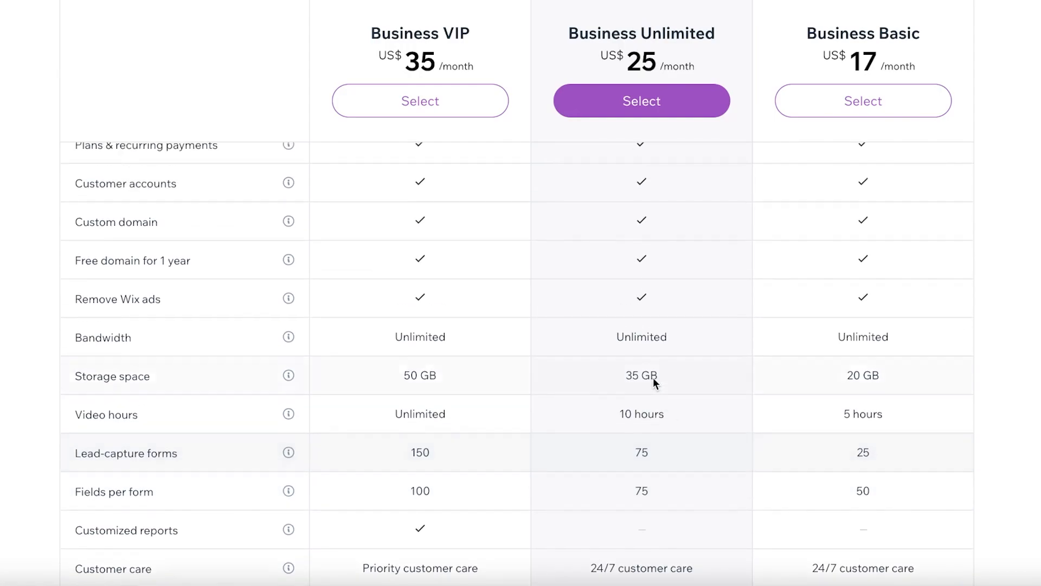
{"action": "scroll", "coordinate": [510, 171], "scroll_direction": "down", "scroll_amount": 5}
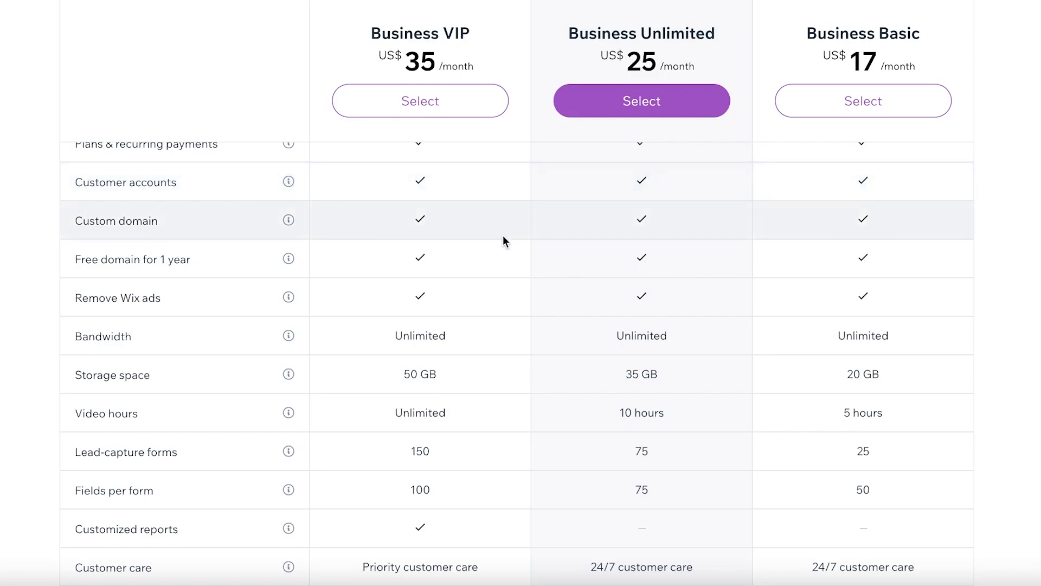
Save the site, choosing to connect your own customized domain instead of a free Wix.com domain
{"action": "scroll", "coordinate": [503, 234], "scroll_direction": "down", "scroll_amount": 1}
{"action": "scroll", "coordinate": [523, 287], "scroll_direction": "up", "scroll_amount": 2}
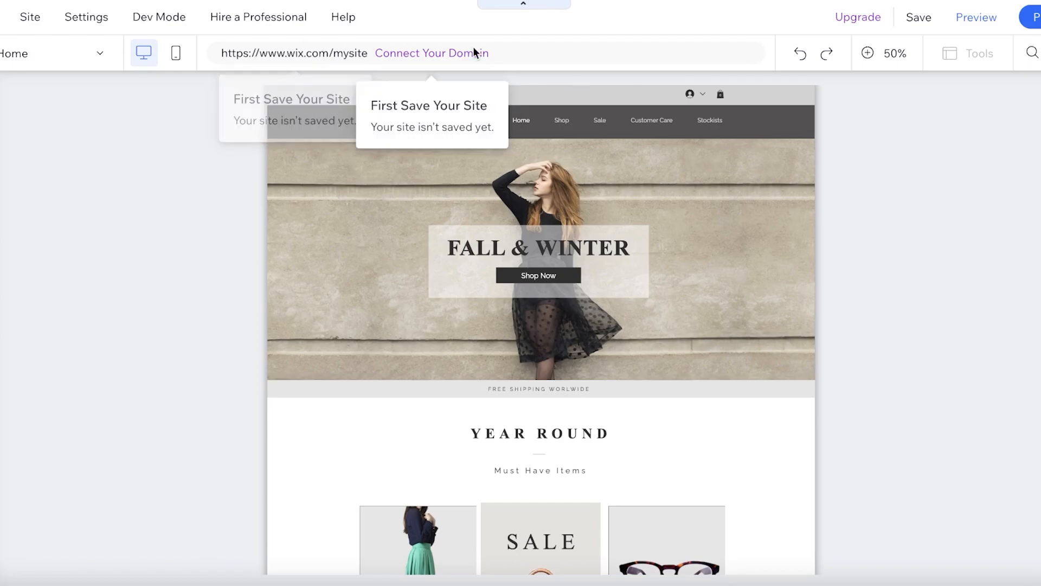
{"action": "left_click", "coordinate": [922, 15]}
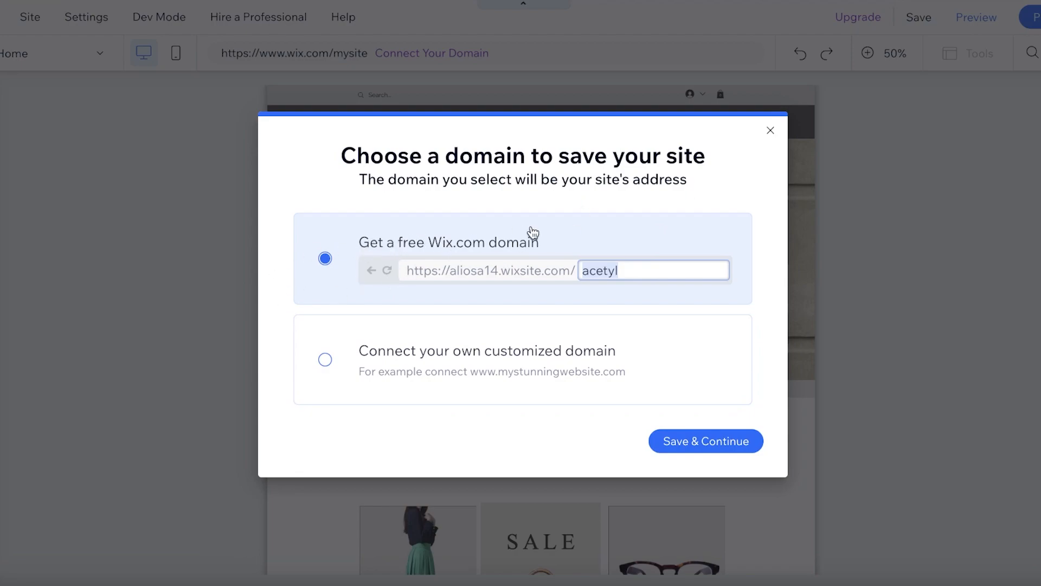
{"action": "left_click", "coordinate": [651, 270]}
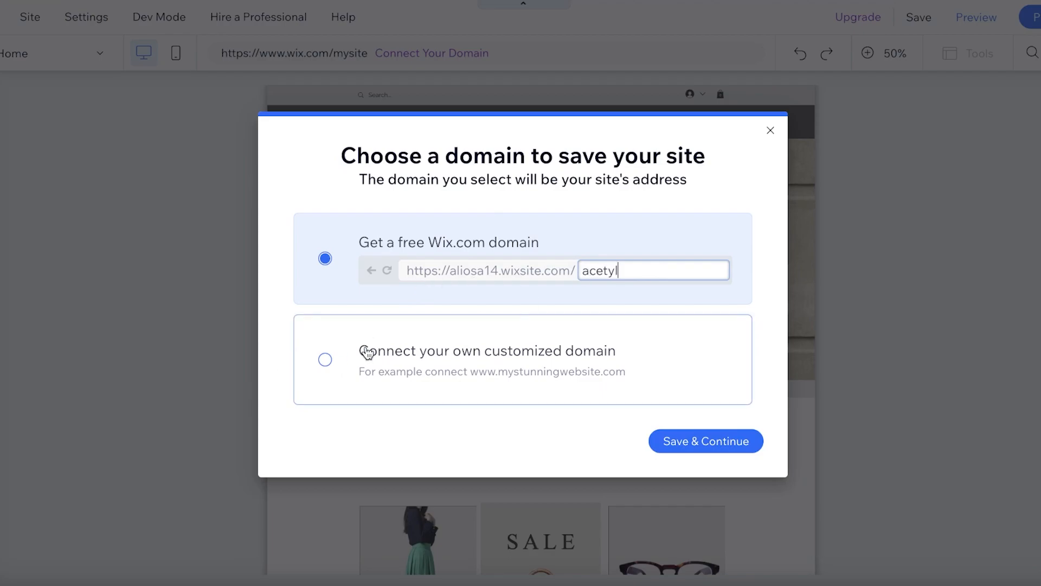
{"action": "left_click", "coordinate": [326, 358]}
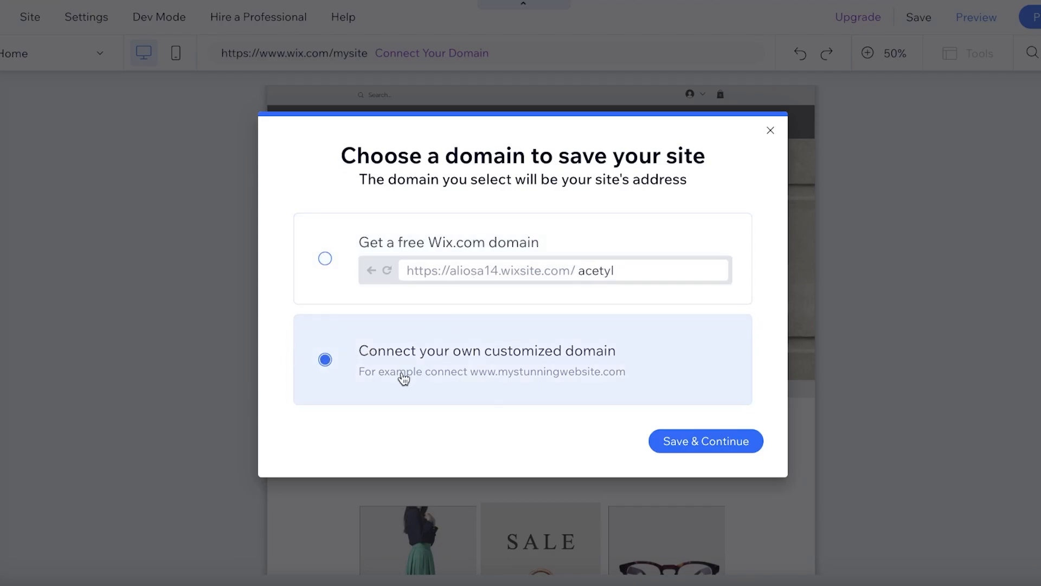
{"action": "left_click", "coordinate": [670, 441]}
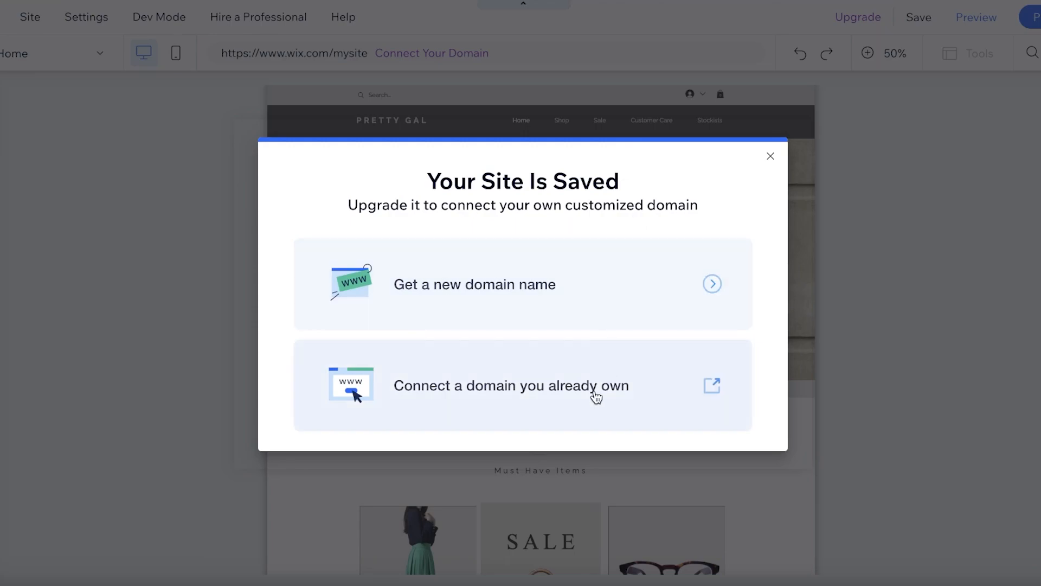
Choose to get a new domain name and compare the Website Plans with the Business and eCommerce Plans
{"action": "left_click", "coordinate": [571, 283]}
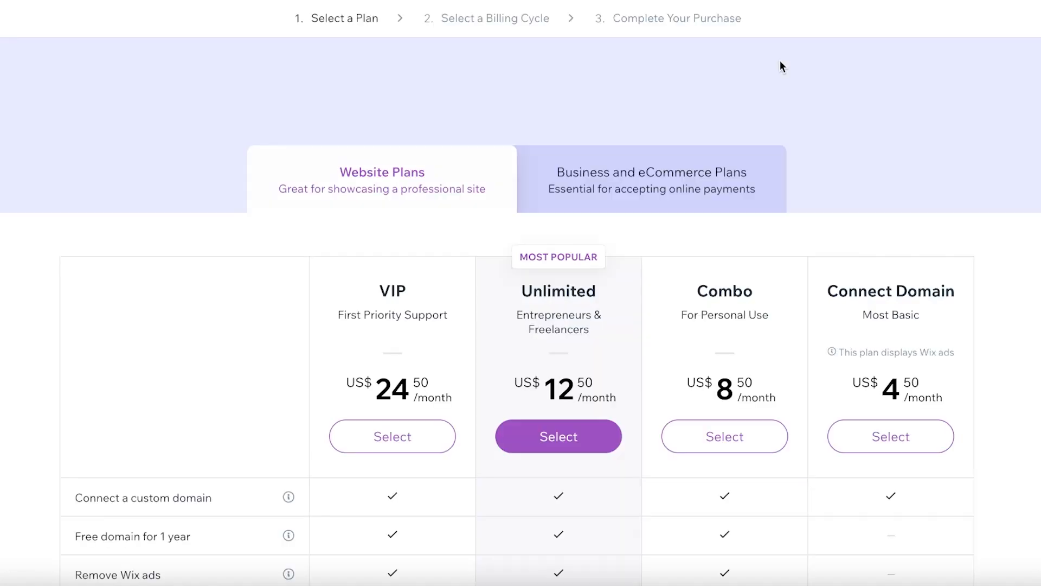
{"action": "scroll", "coordinate": [779, 64], "scroll_direction": "down", "scroll_amount": 8}
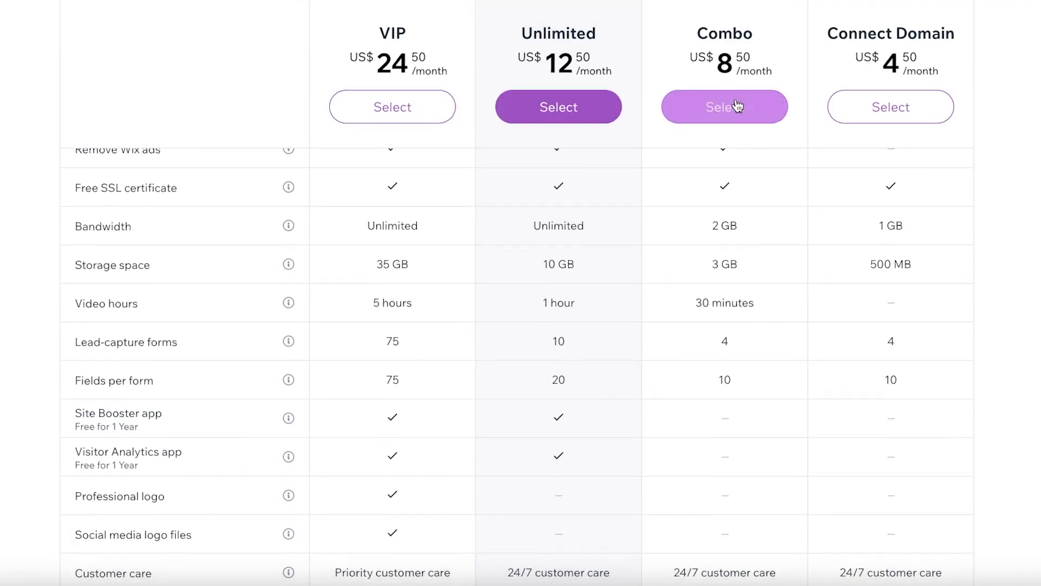
{"action": "scroll", "coordinate": [624, 282], "scroll_direction": "up", "scroll_amount": 8}
{"action": "scroll", "coordinate": [597, 260], "scroll_direction": "down", "scroll_amount": 3}
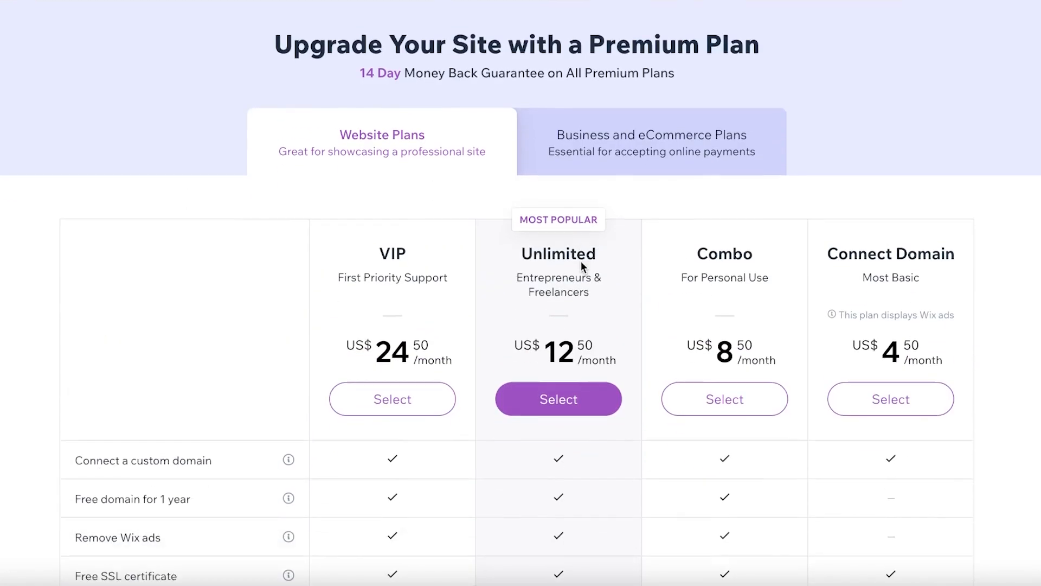
{"action": "left_click", "coordinate": [622, 66]}
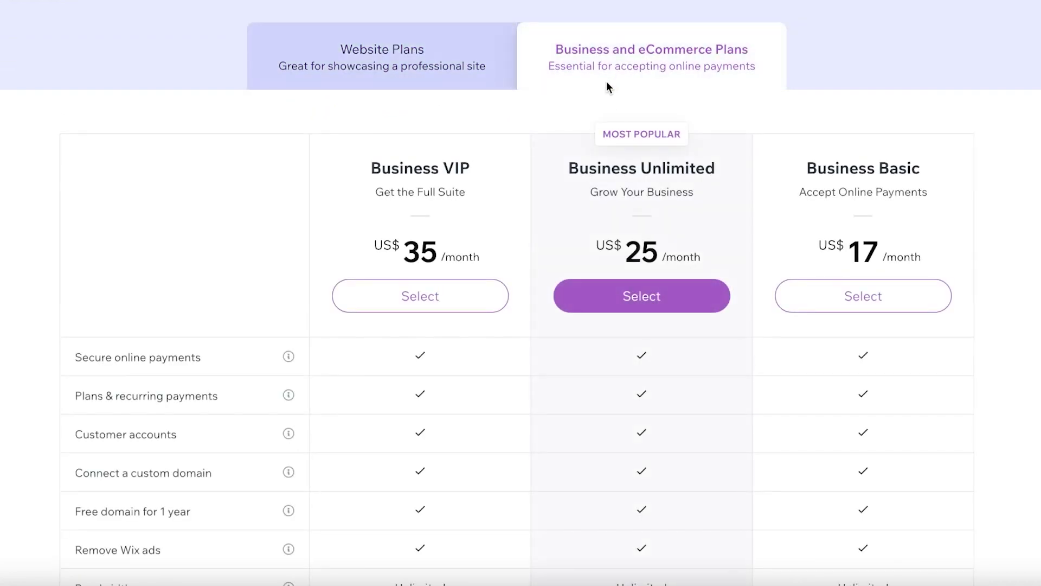
{"action": "scroll", "coordinate": [587, 124], "scroll_direction": "down", "scroll_amount": 1}
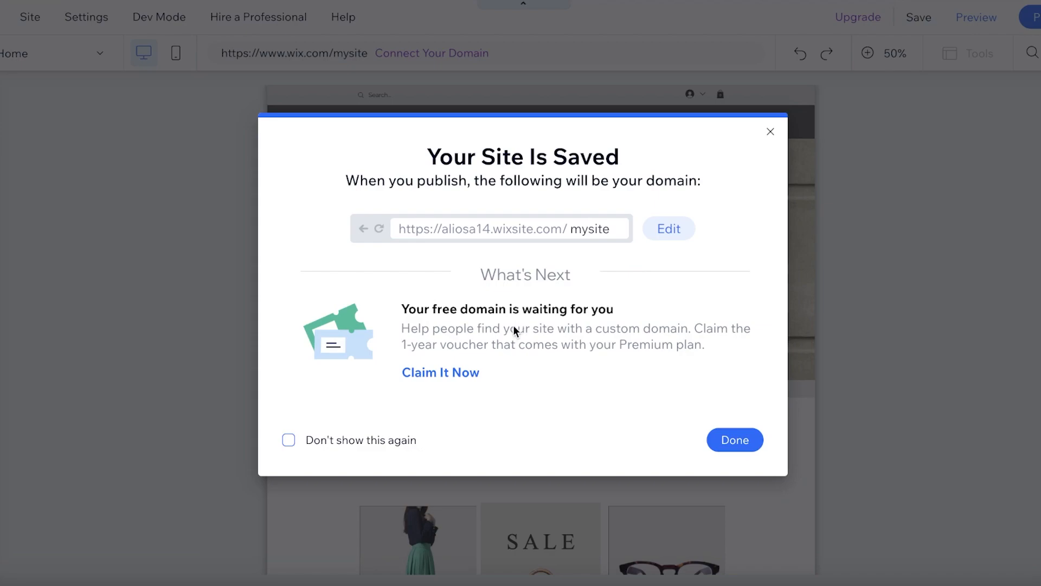
Dismiss the site-saved message and show the home page at 100% zoom
{"action": "left_click", "coordinate": [771, 132]}
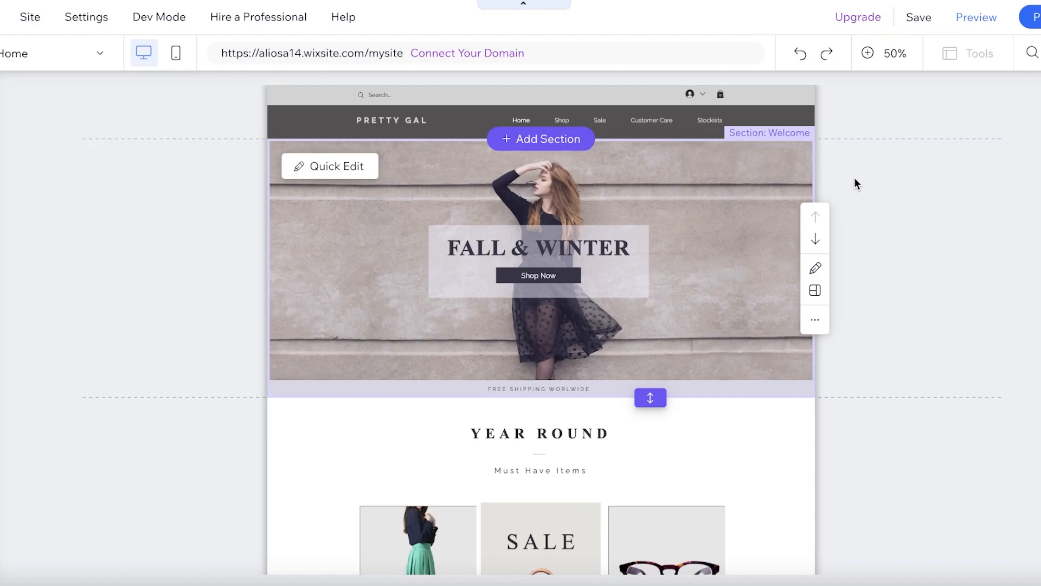
{"action": "left_click", "coordinate": [936, 186]}
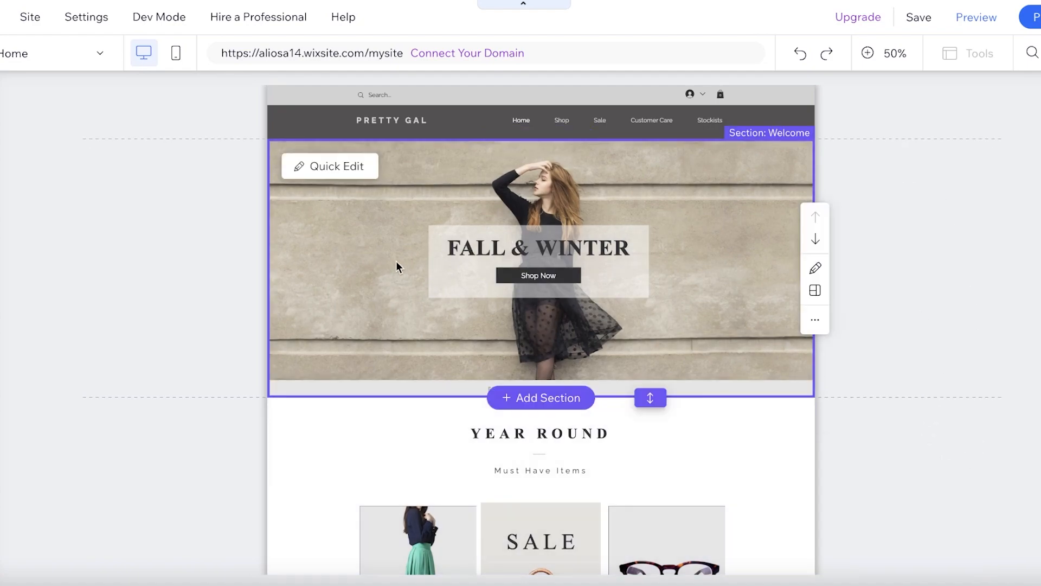
{"action": "left_click", "coordinate": [871, 54]}
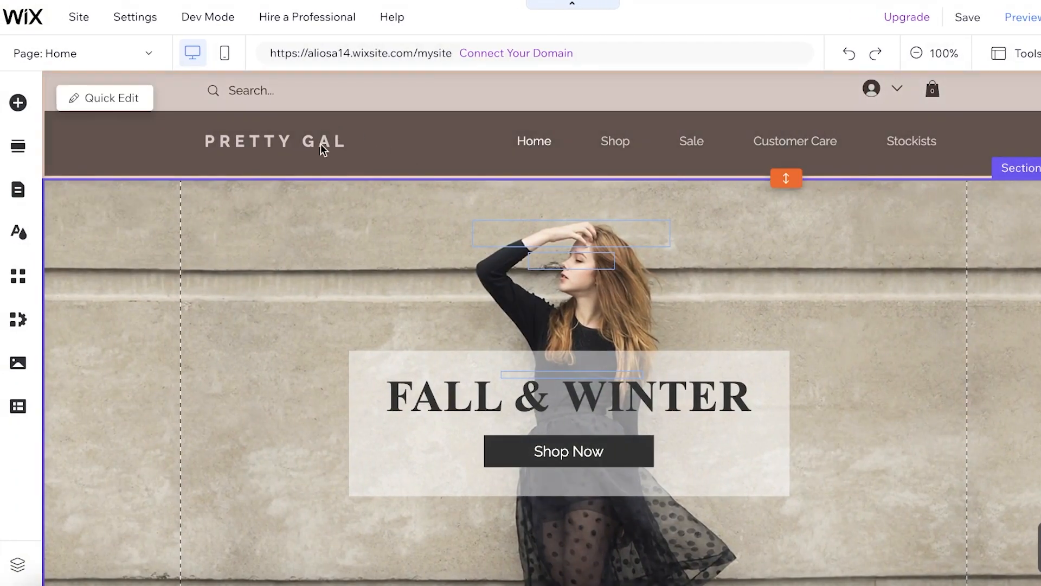
{"action": "left_click", "coordinate": [256, 149]}
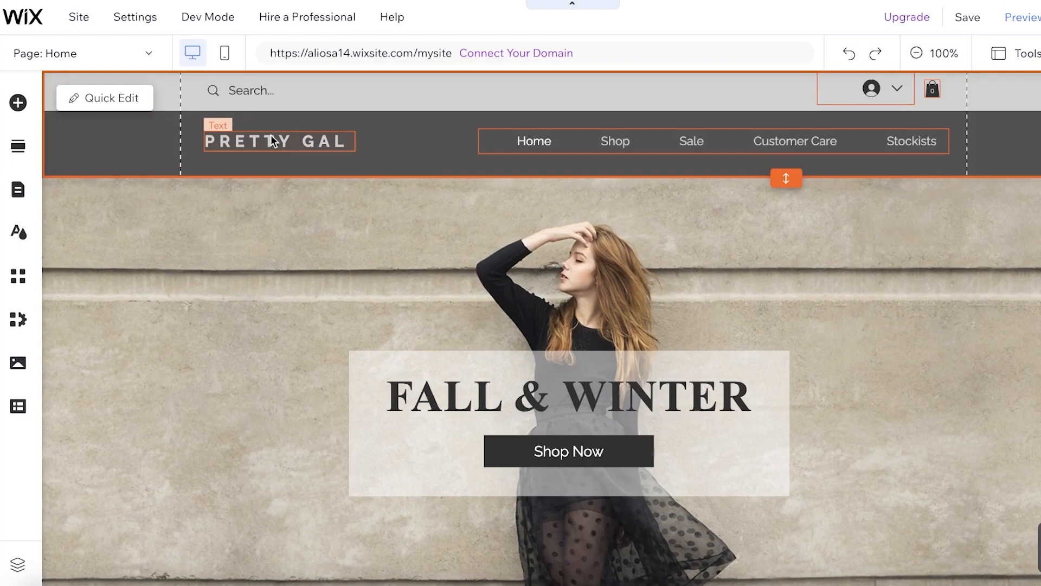
{"action": "left_click", "coordinate": [271, 139]}
{"action": "left_click", "coordinate": [138, 50]}
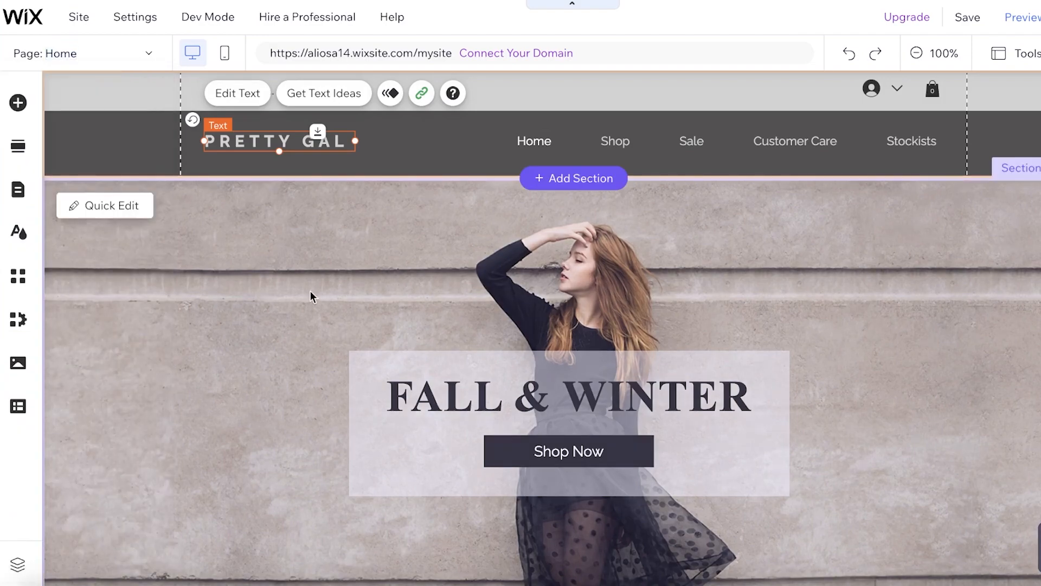
{"action": "left_click", "coordinate": [353, 236]}
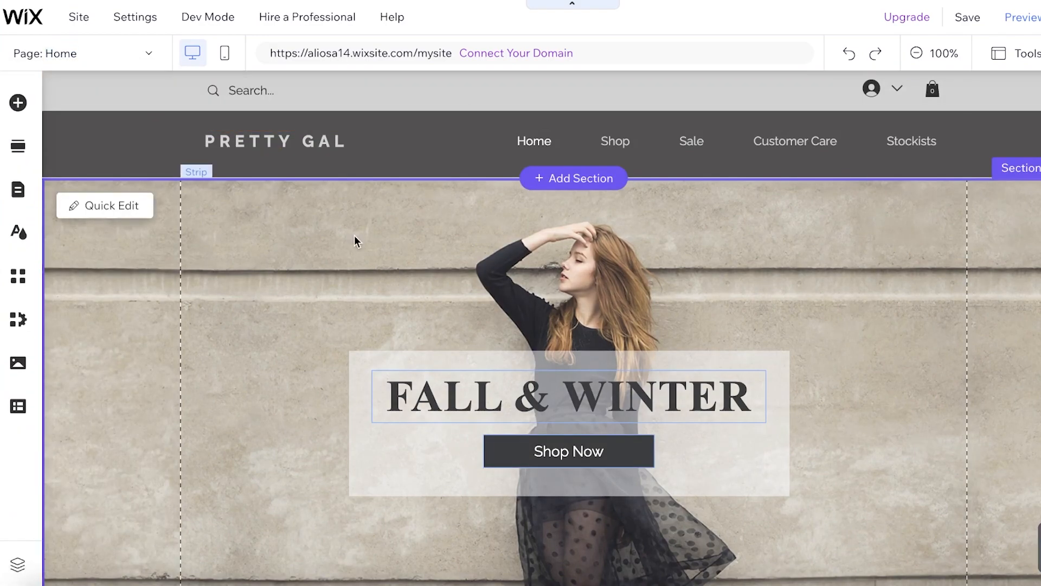
Open the Stockists page from the site's page list and look through its page settings
{"action": "left_click", "coordinate": [16, 188]}
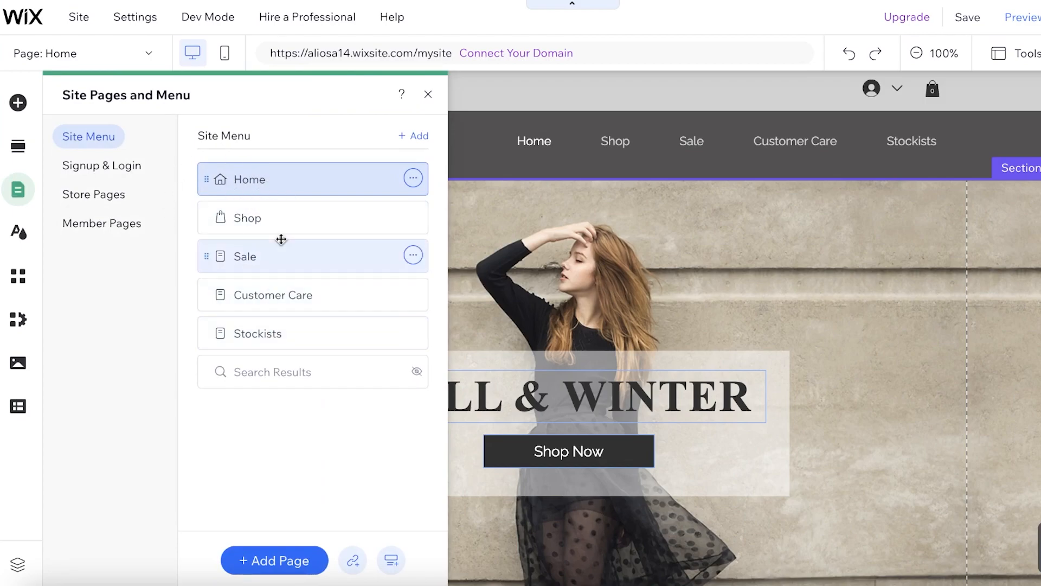
{"action": "left_click", "coordinate": [283, 339]}
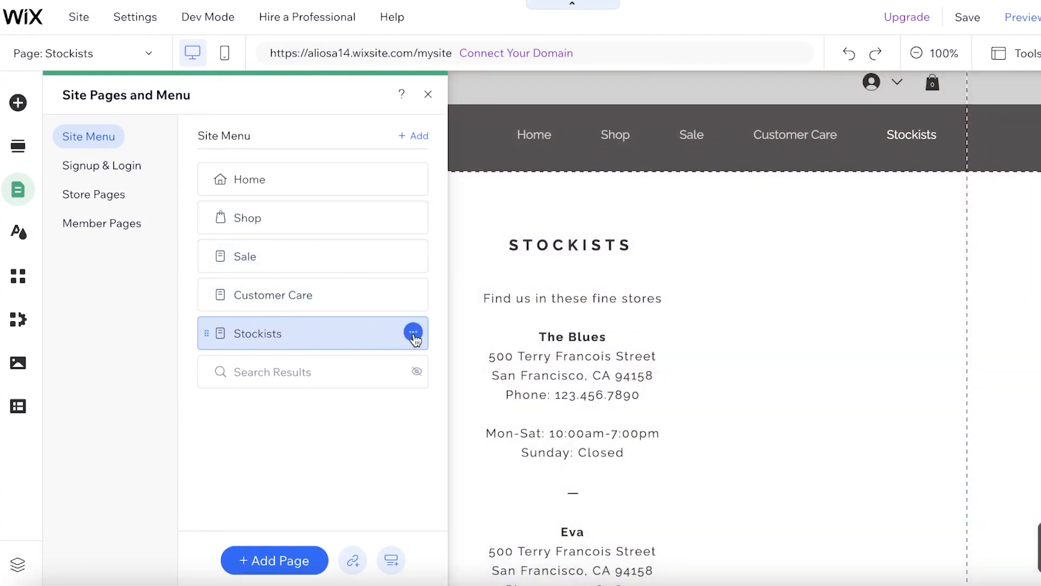
{"action": "left_click", "coordinate": [413, 333]}
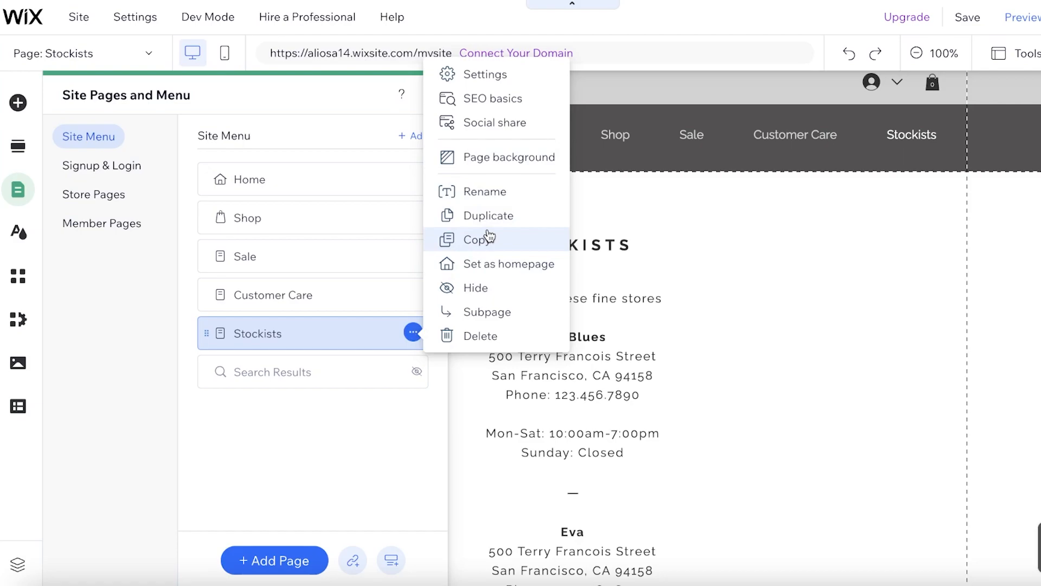
{"action": "left_click", "coordinate": [493, 74]}
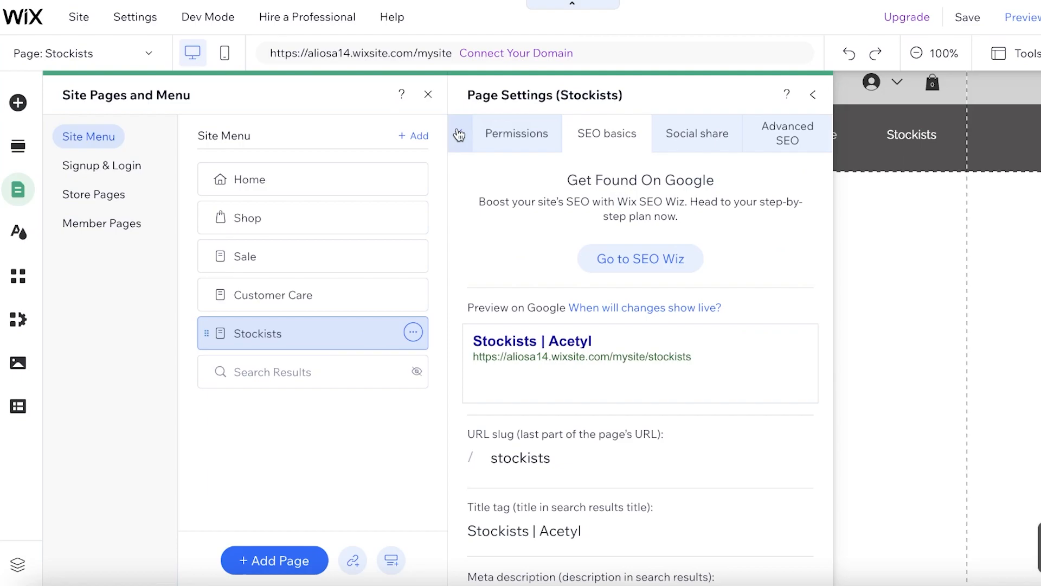
{"action": "left_click", "coordinate": [458, 136]}
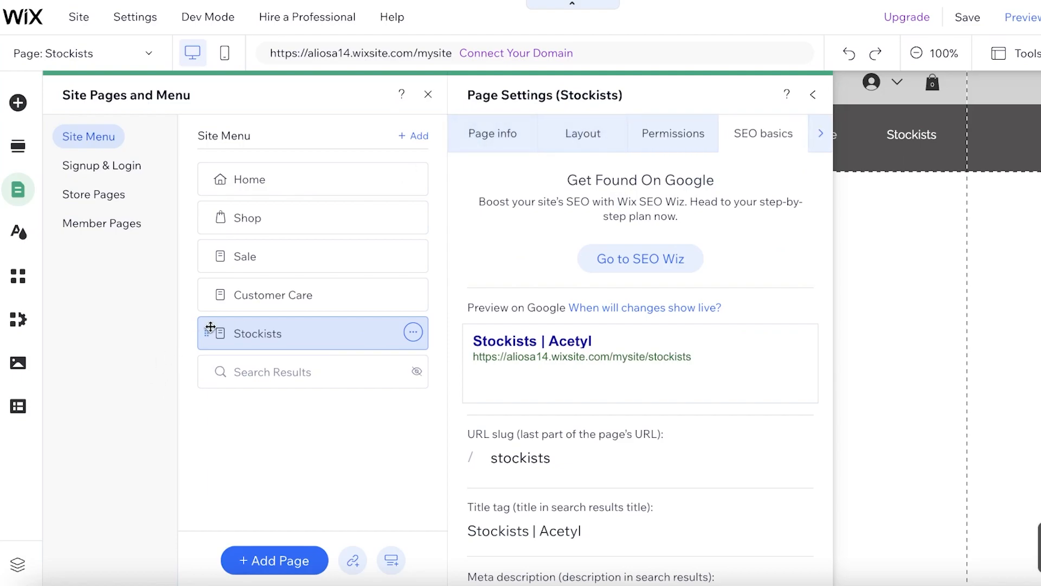
{"action": "left_click", "coordinate": [413, 332]}
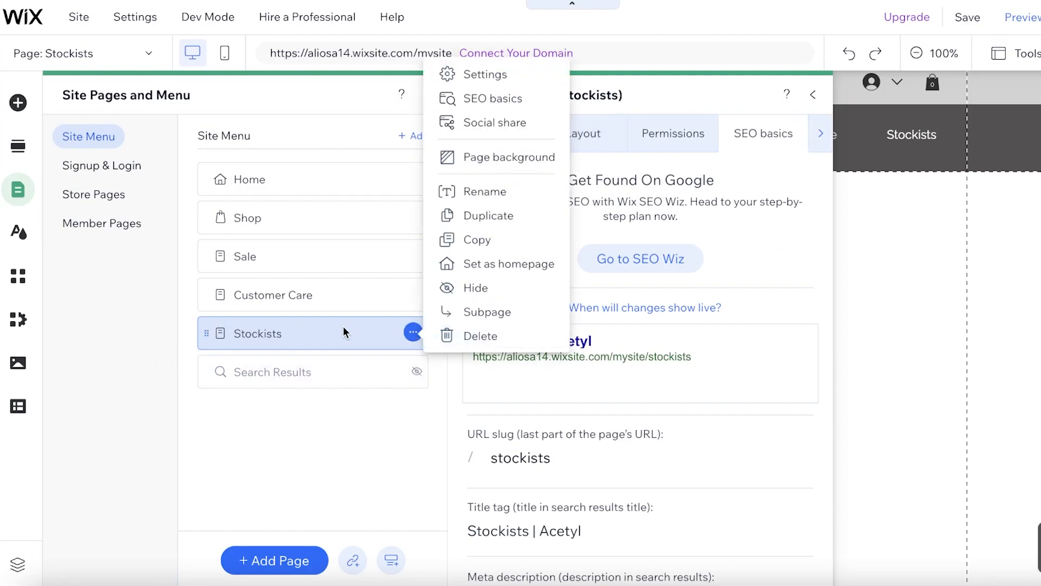
{"action": "left_click", "coordinate": [293, 335]}
{"action": "right_click", "coordinate": [293, 336]}
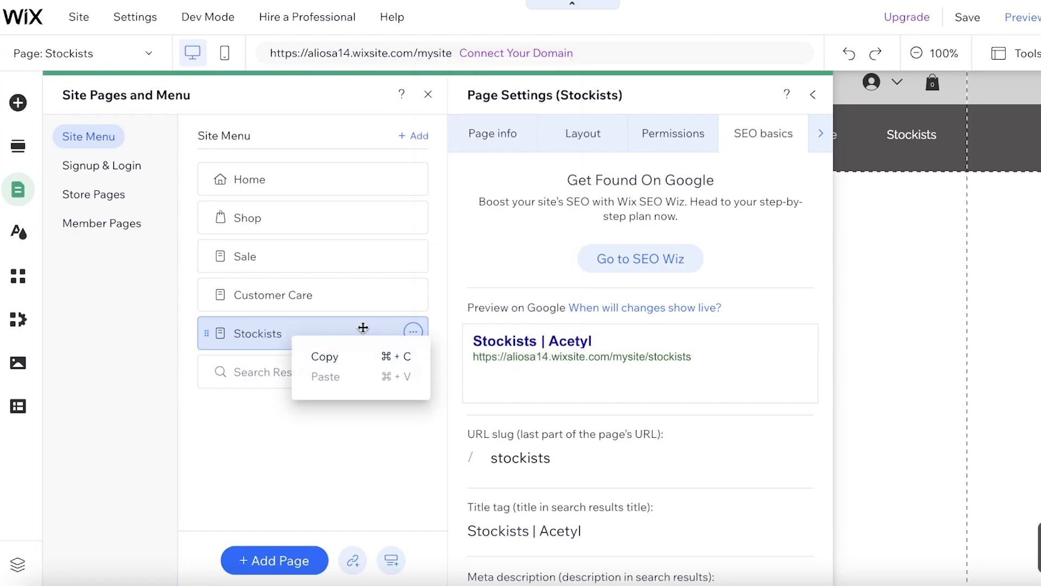
{"action": "left_click", "coordinate": [434, 327]}
{"action": "left_click", "coordinate": [414, 332]}
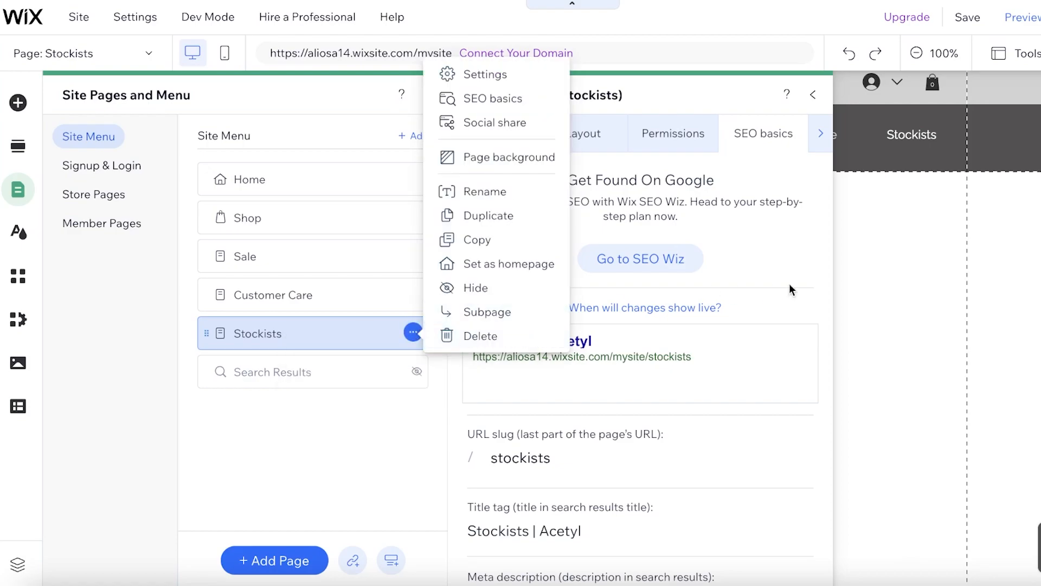
{"action": "left_click", "coordinate": [984, 265]}
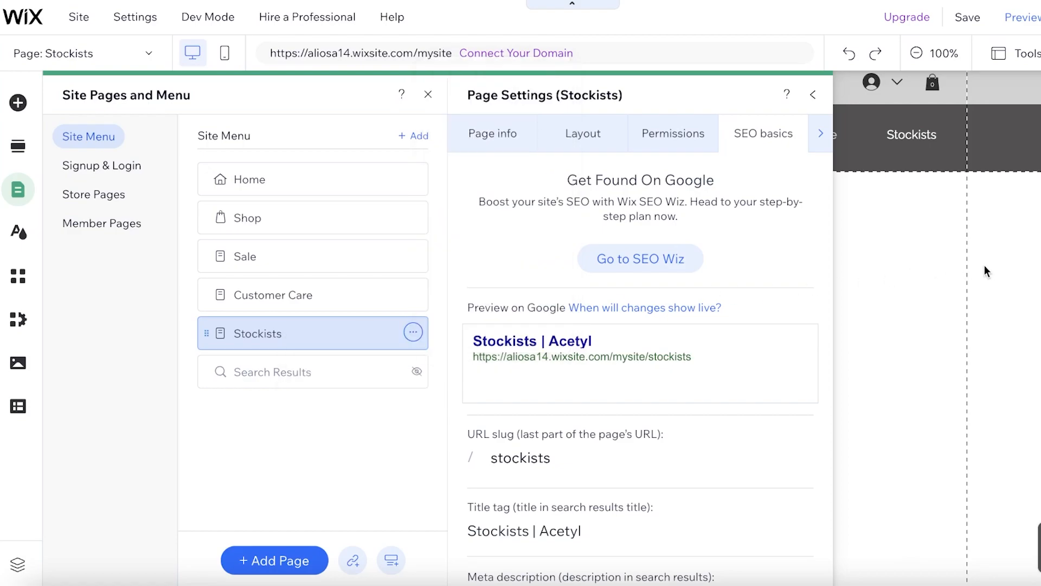
Delete the Stockists page from the site menu and close the page management panels
{"action": "left_click", "coordinate": [413, 332]}
{"action": "left_click", "coordinate": [461, 335]}
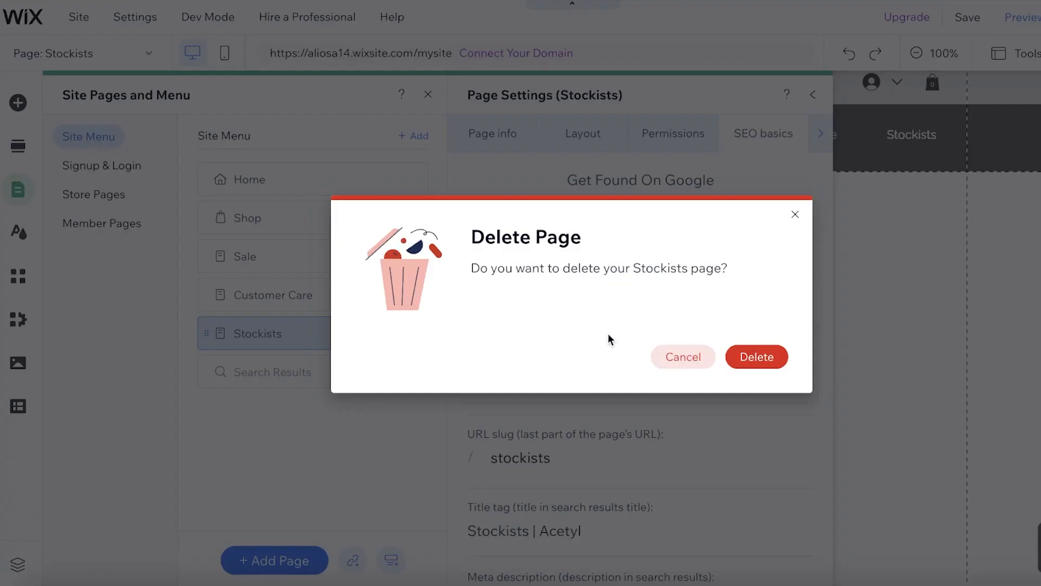
{"action": "left_click", "coordinate": [737, 362]}
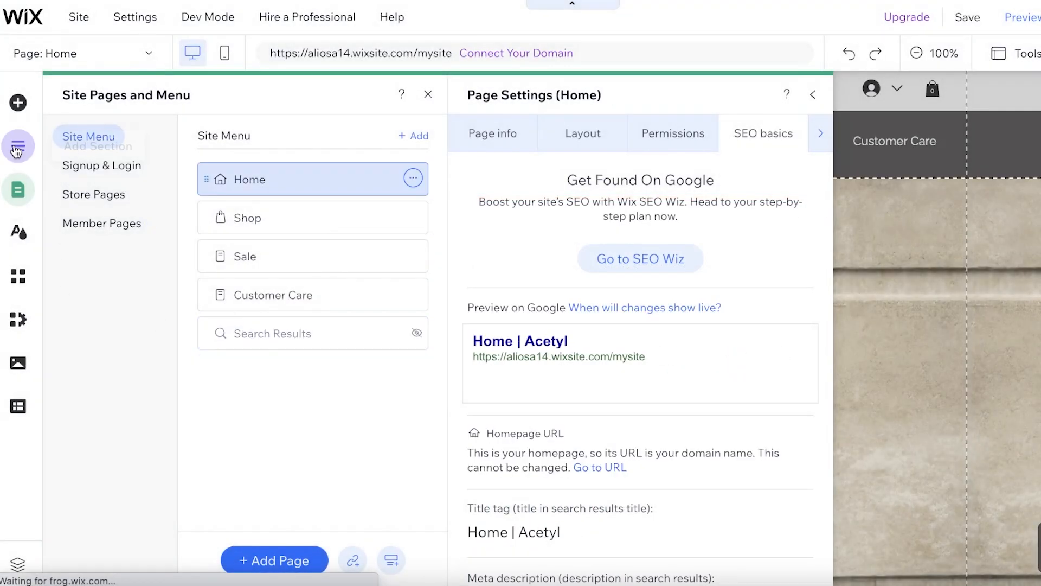
{"action": "left_click", "coordinate": [813, 95]}
{"action": "left_click", "coordinate": [595, 165]}
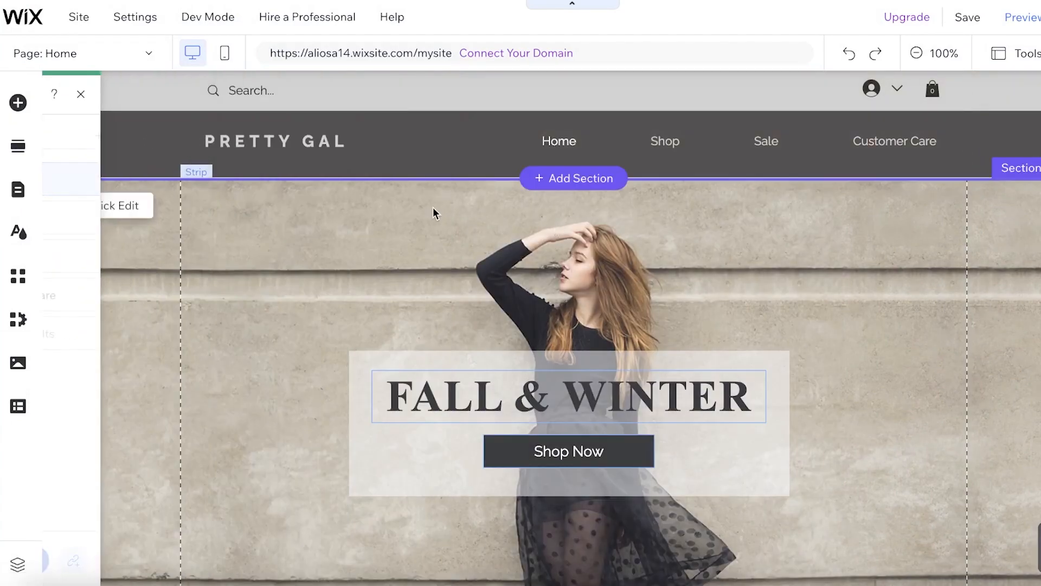
Replace the PRETTY GAL site title in the header with "Acetyl"
{"action": "left_click", "coordinate": [245, 144]}
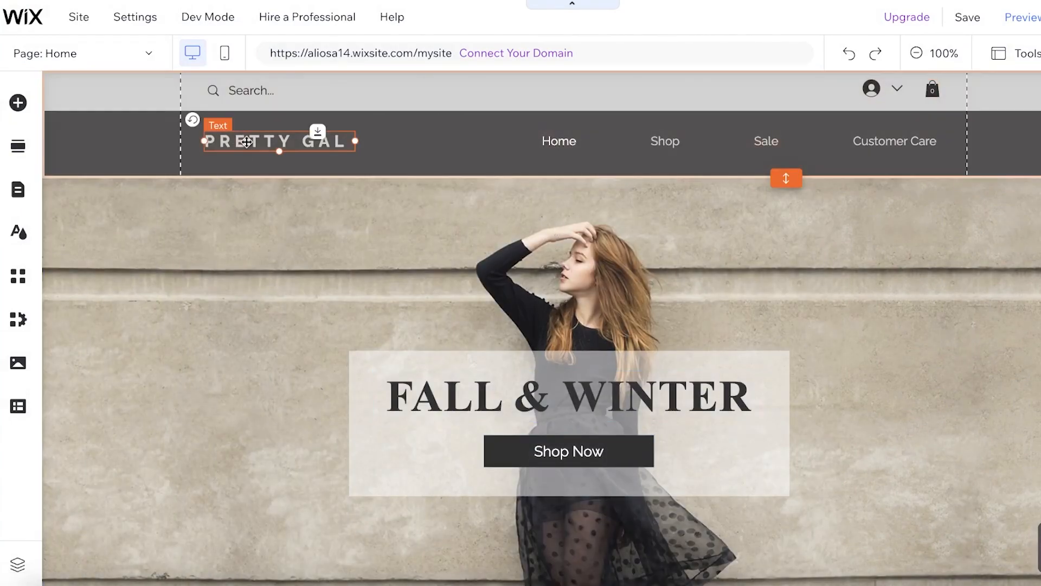
{"action": "double_click", "coordinate": [254, 140]}
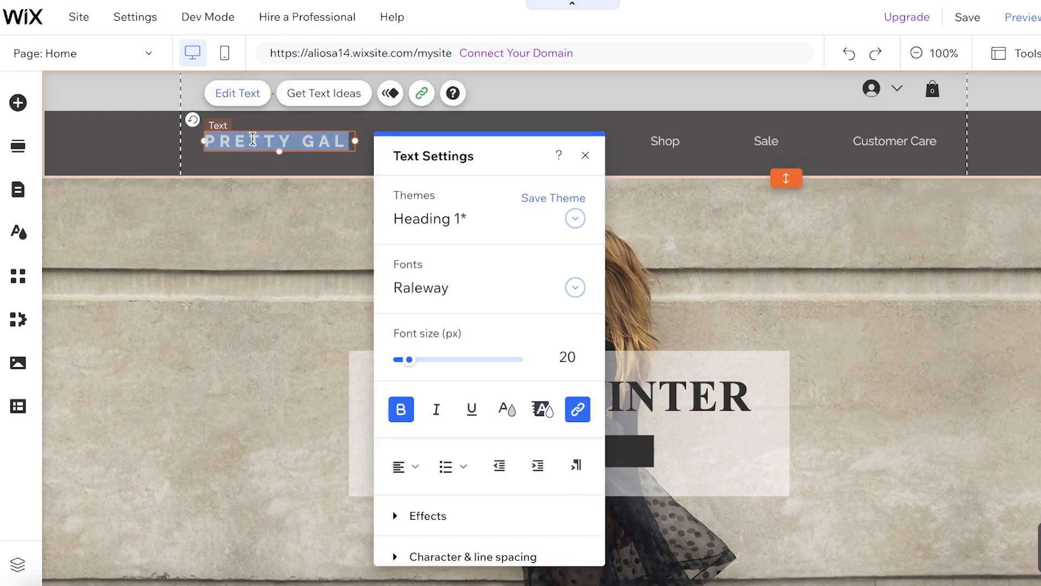
{"action": "type", "text": "Acetyl"}
{"action": "left_click", "coordinate": [230, 290]}
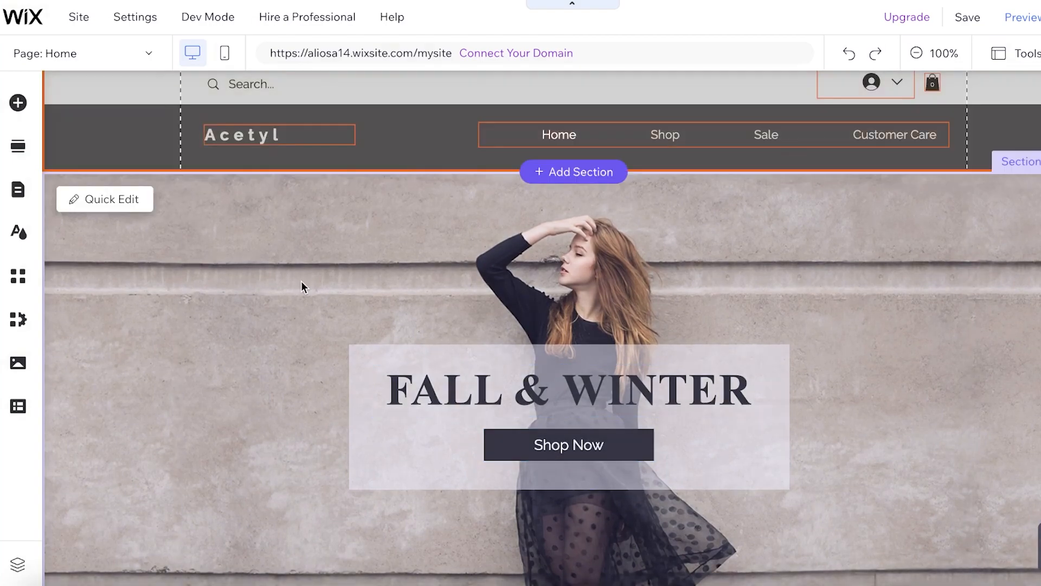
{"action": "scroll", "coordinate": [311, 269], "scroll_direction": "up", "scroll_amount": 1}
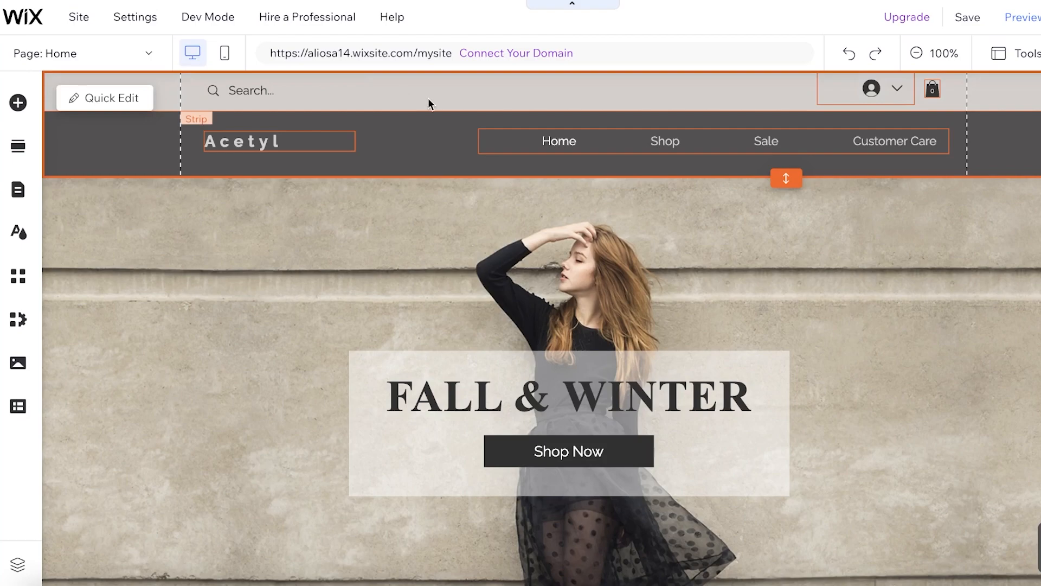
Begin replacing the FALL & WINTER strip's background image with an upload from the computer's Downloads folder
{"action": "scroll", "coordinate": [859, 211], "scroll_direction": "down", "scroll_amount": 2}
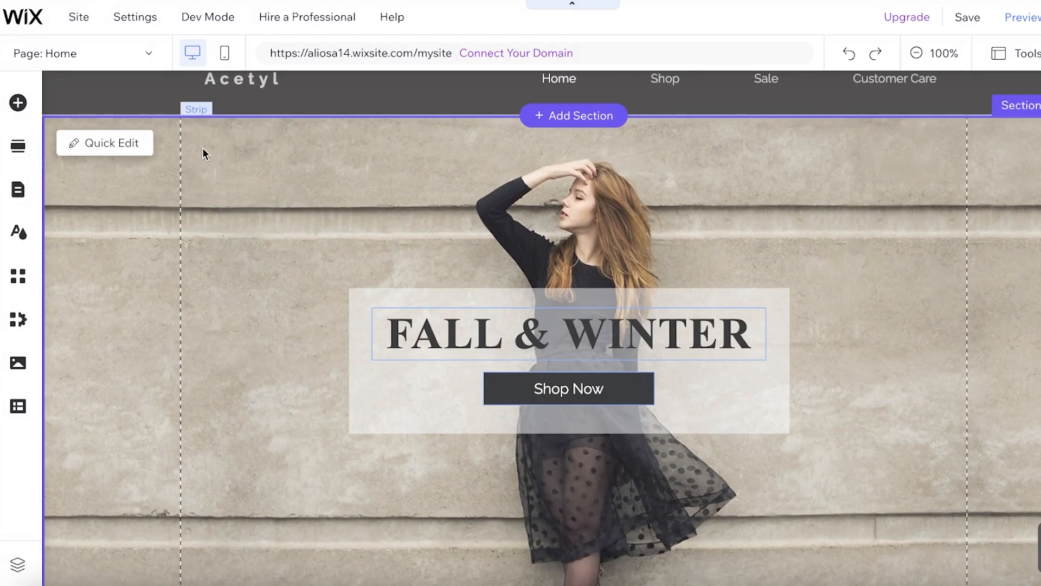
{"action": "left_click", "coordinate": [494, 209]}
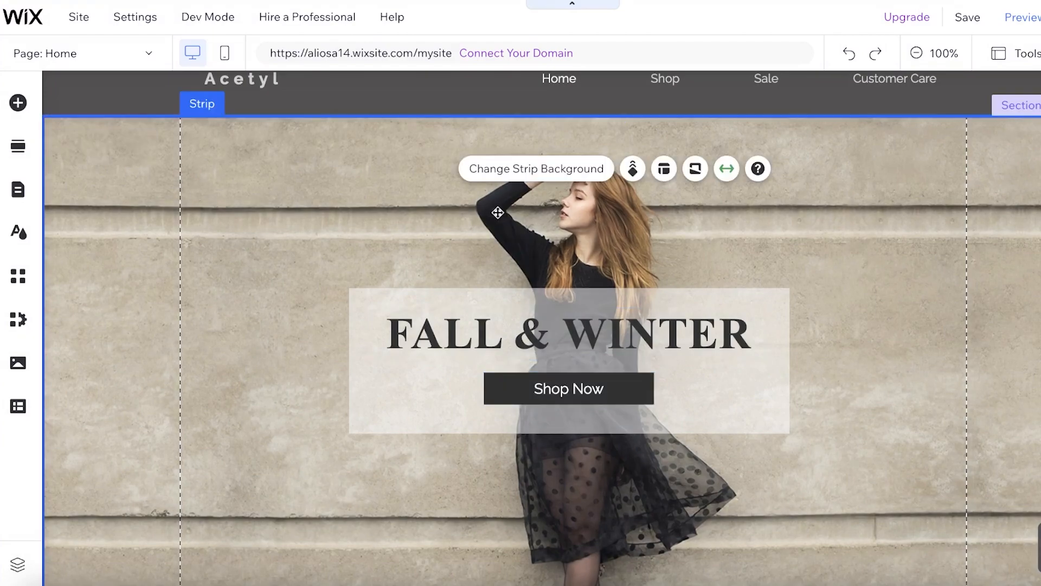
{"action": "left_click", "coordinate": [551, 172]}
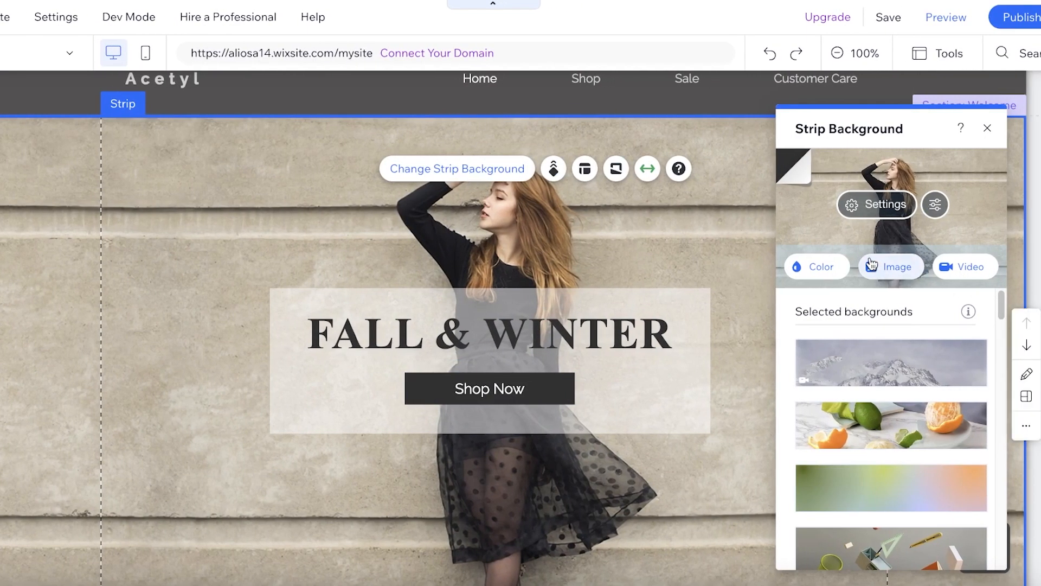
{"action": "left_click", "coordinate": [879, 271]}
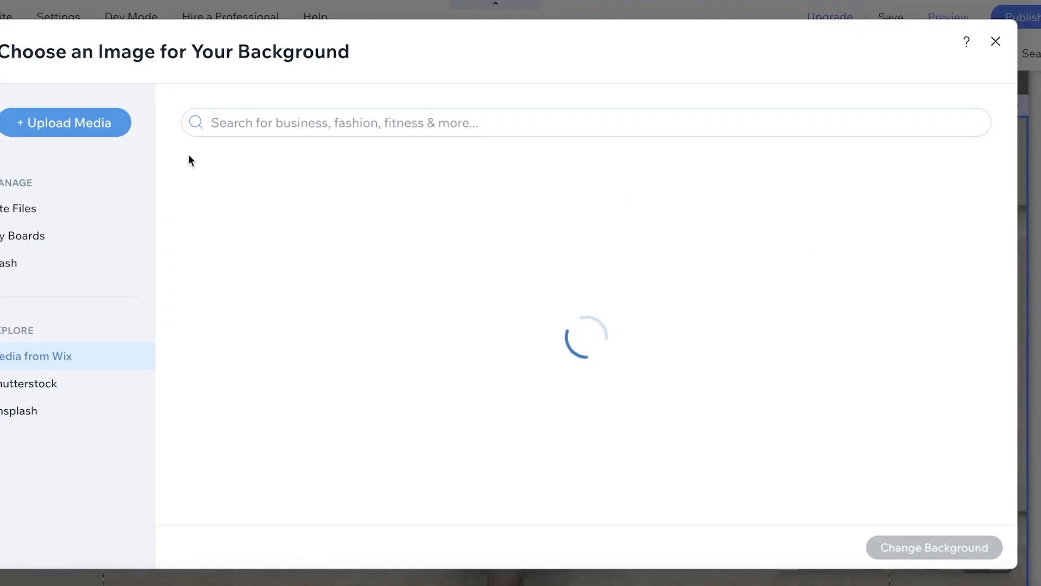
{"action": "left_click", "coordinate": [38, 123]}
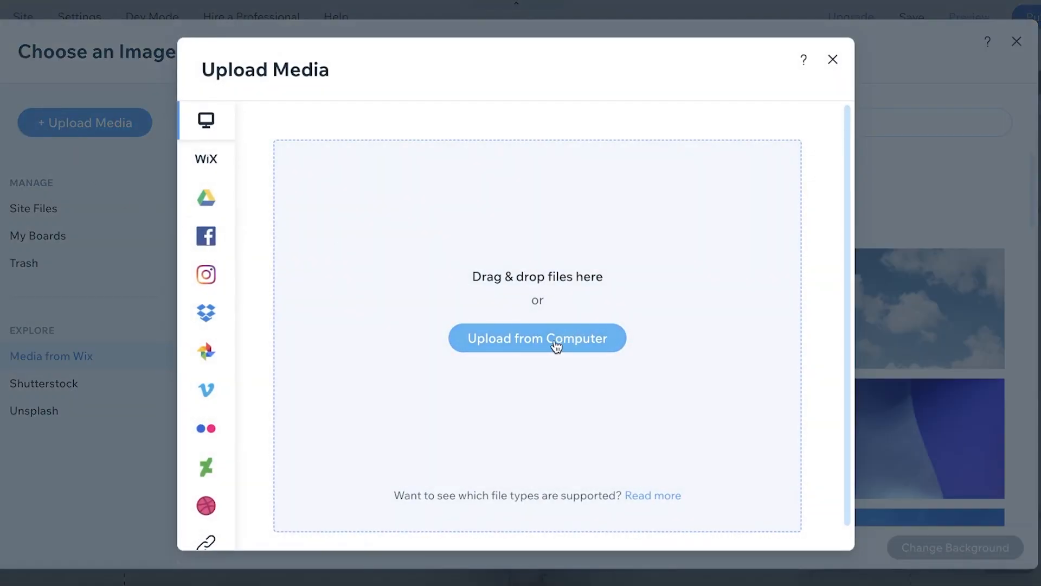
{"action": "left_click", "coordinate": [560, 341]}
{"action": "left_click", "coordinate": [235, 233]}
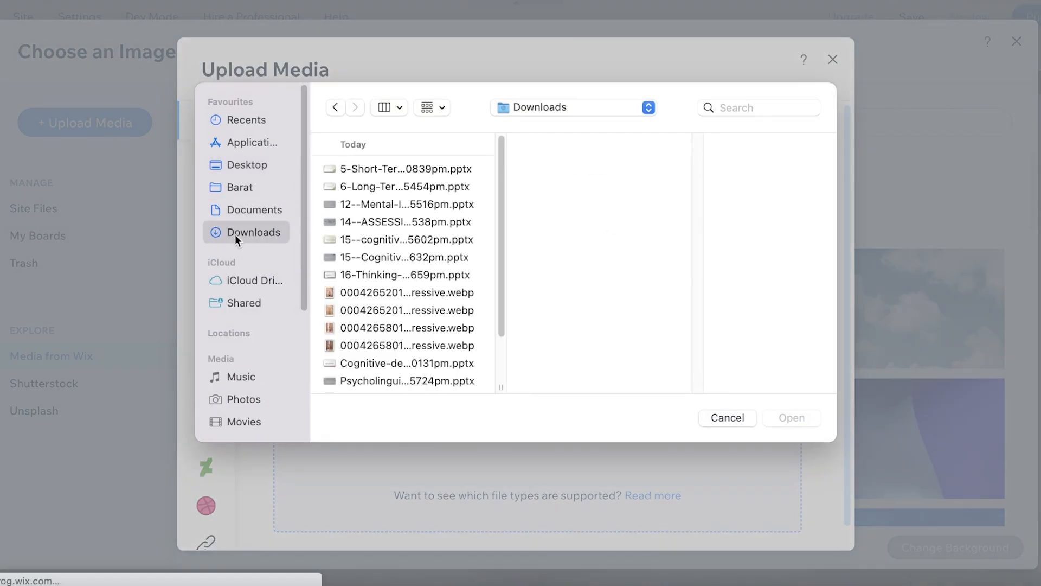
Compare the clothing photos in Downloads, upload wckt22408_green_1_1.webp and apply it as the banner strip background
{"action": "scroll", "coordinate": [450, 239], "scroll_direction": "down", "scroll_amount": 3}
{"action": "left_click", "coordinate": [414, 306]}
{"action": "left_click", "coordinate": [392, 327]}
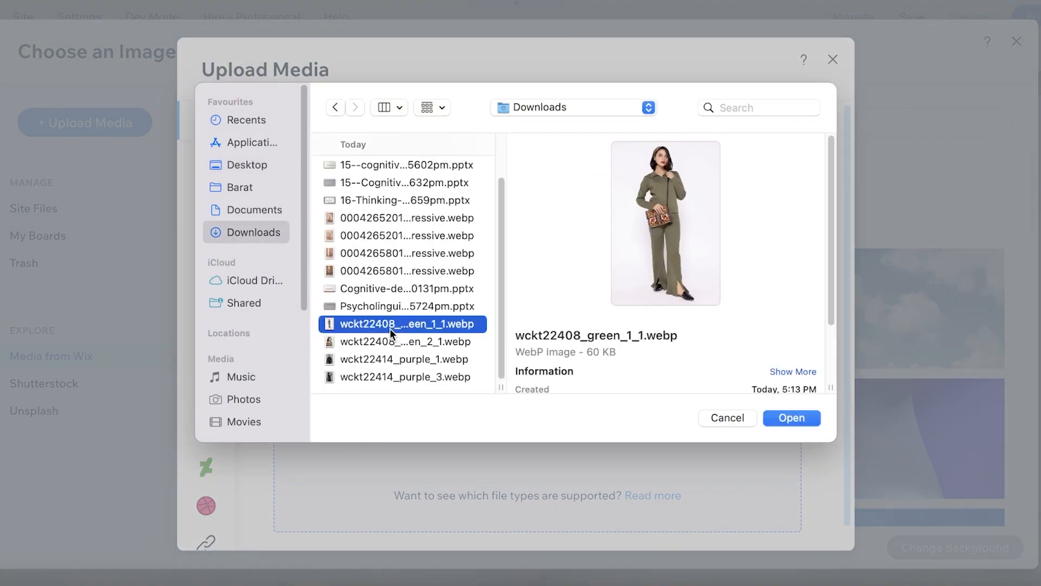
{"action": "left_click", "coordinate": [379, 357]}
{"action": "left_click", "coordinate": [378, 347]}
{"action": "left_click", "coordinate": [383, 376]}
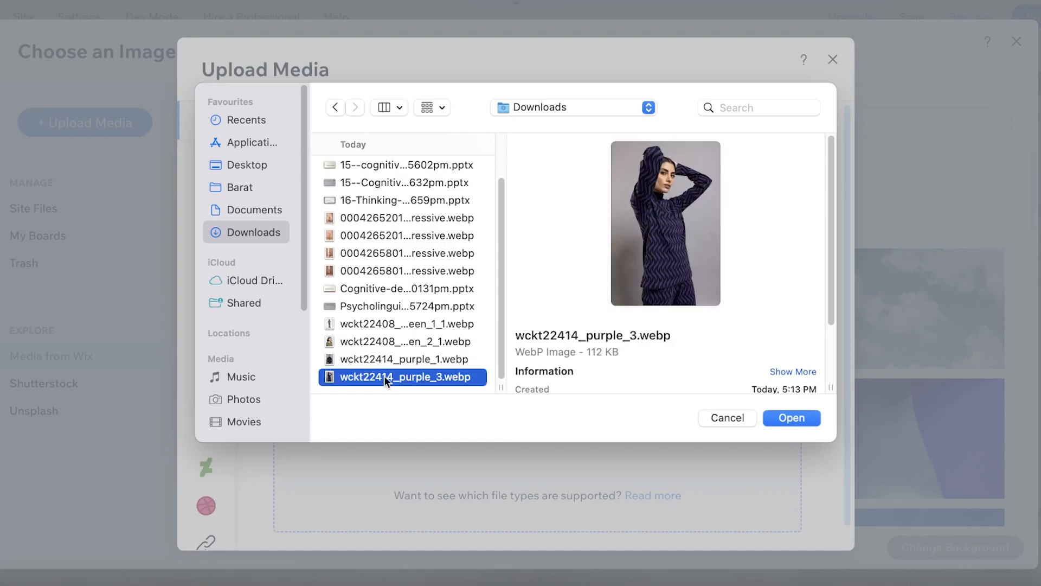
{"action": "left_click", "coordinate": [388, 359]}
{"action": "left_click", "coordinate": [379, 337]}
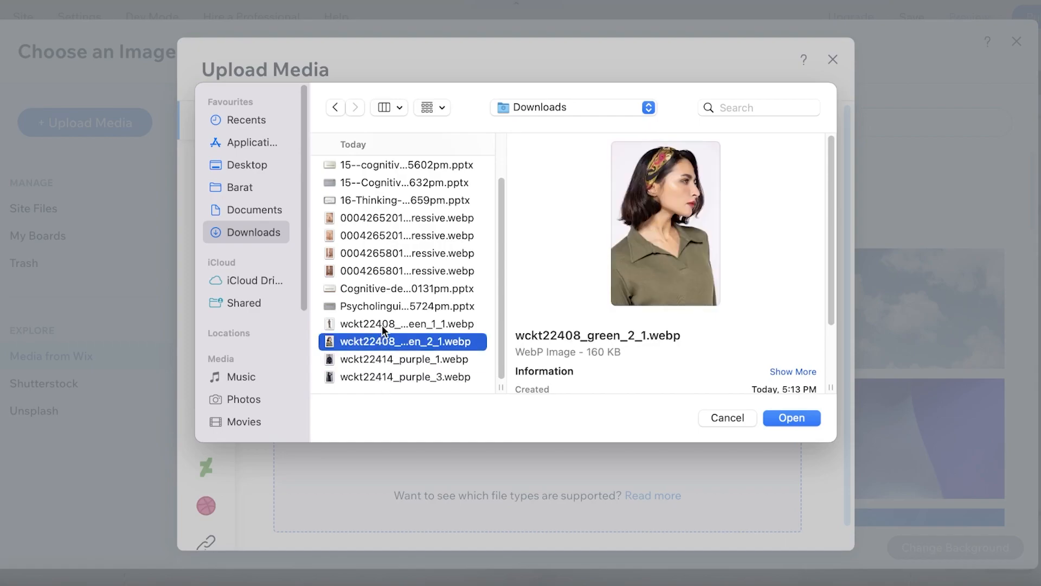
{"action": "left_click", "coordinate": [381, 325]}
{"action": "left_click", "coordinate": [389, 344]}
{"action": "left_click", "coordinate": [386, 324]}
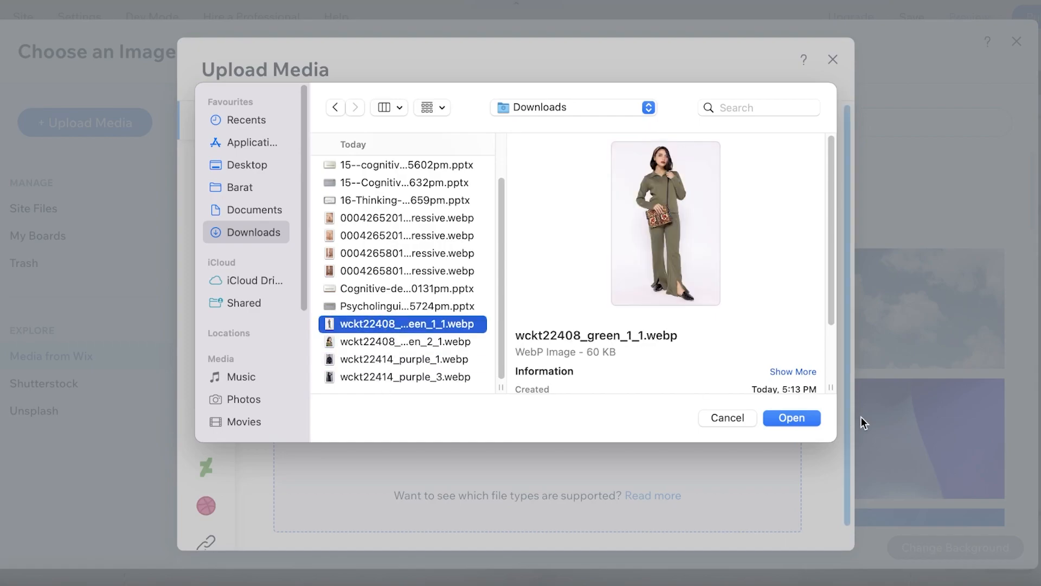
{"action": "left_click", "coordinate": [779, 415]}
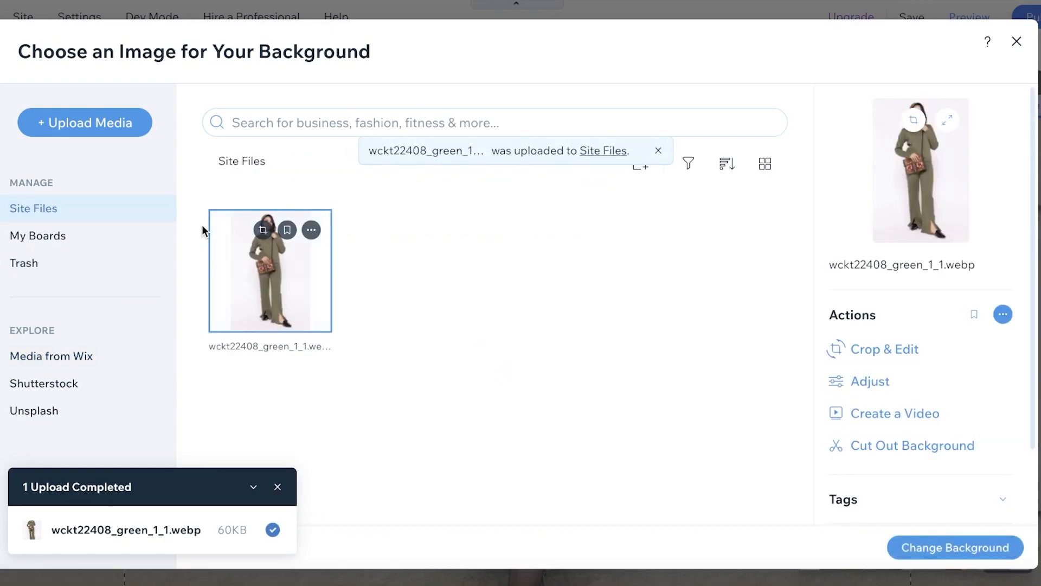
{"action": "left_click", "coordinate": [895, 548]}
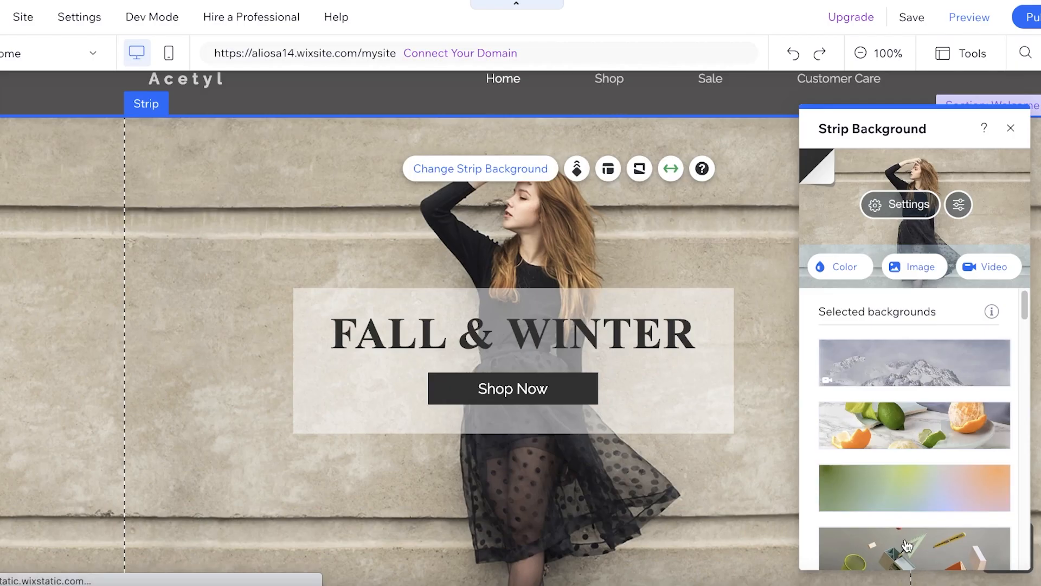
{"action": "left_click_drag", "start_coordinate": [565, 251], "coordinate": [627, 225]}
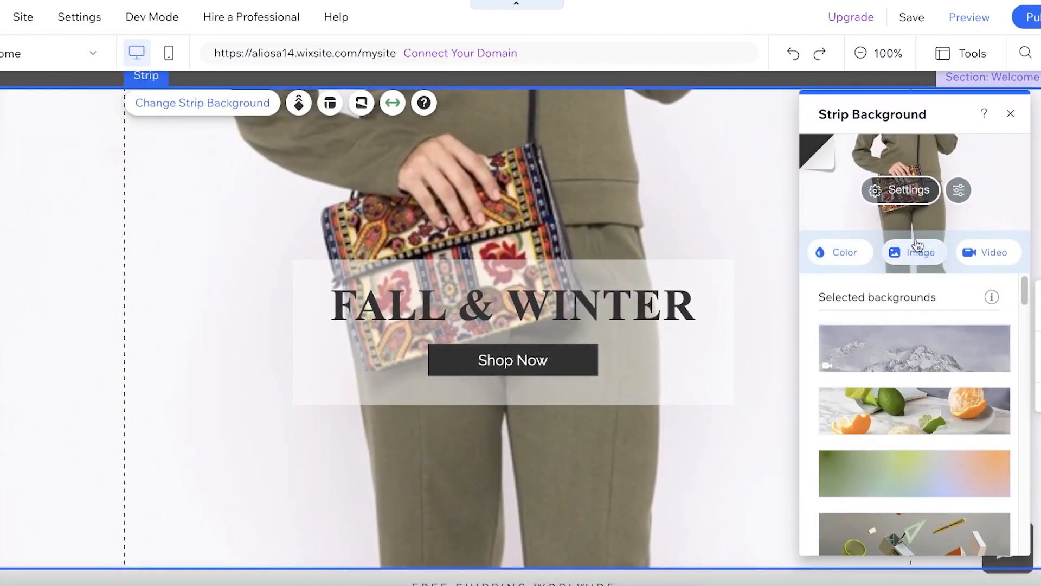
Set the strip background image's opacity to 75% and try the top, bottom and middle-right positions
{"action": "left_click", "coordinate": [915, 192]}
{"action": "left_click_drag", "start_coordinate": [930, 221], "coordinate": [904, 222]}
{"action": "left_click", "coordinate": [908, 478]}
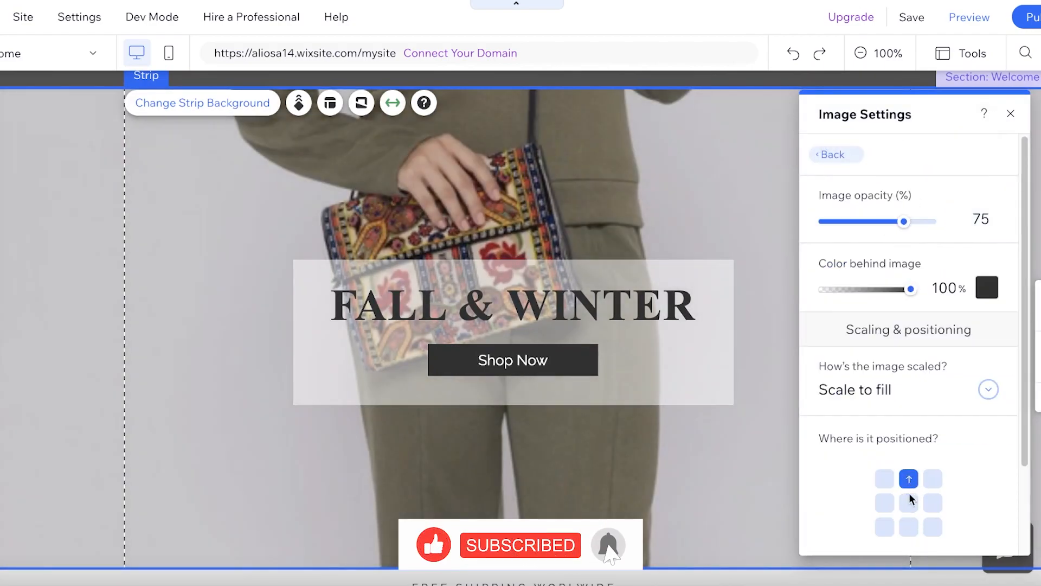
{"action": "left_click", "coordinate": [909, 526]}
{"action": "left_click", "coordinate": [931, 502]}
Try the Tile and Original size scaling options for the strip background image, ending on Scale to fill
{"action": "left_click", "coordinate": [953, 387]}
{"action": "left_click", "coordinate": [918, 416]}
{"action": "left_click", "coordinate": [913, 396]}
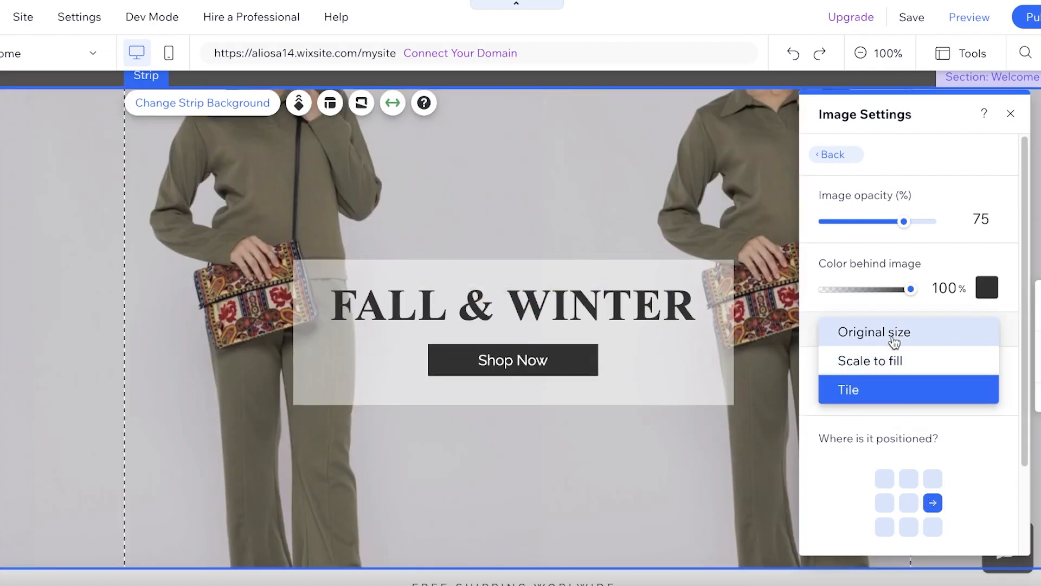
{"action": "left_click", "coordinate": [893, 343]}
{"action": "left_click", "coordinate": [899, 388]}
{"action": "left_click", "coordinate": [858, 431]}
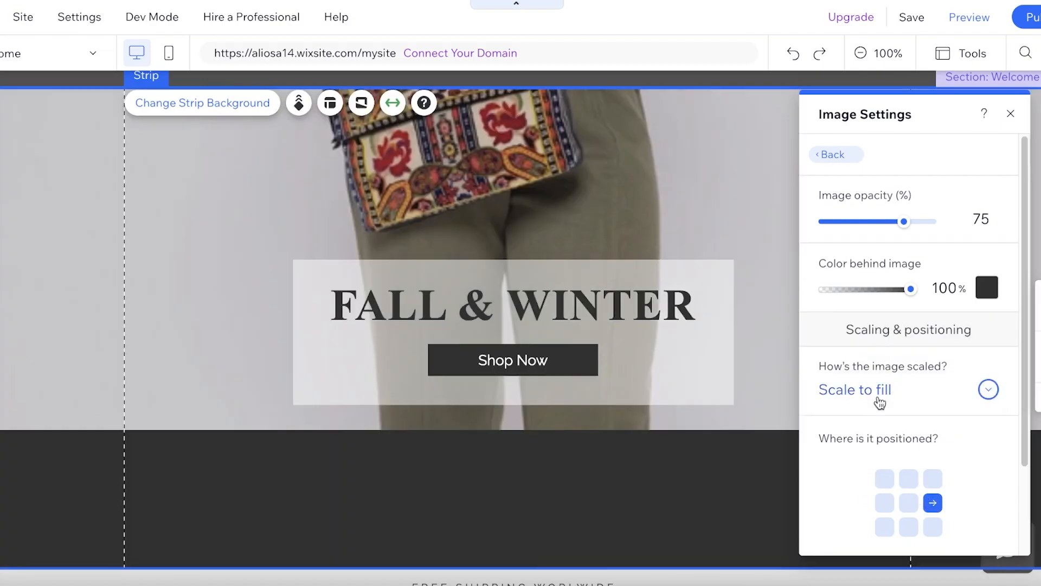
{"action": "scroll", "coordinate": [880, 401], "scroll_direction": "down", "scroll_amount": 2}
Close the background image settings and delete the banner strip from the home page
{"action": "left_click", "coordinate": [618, 486]}
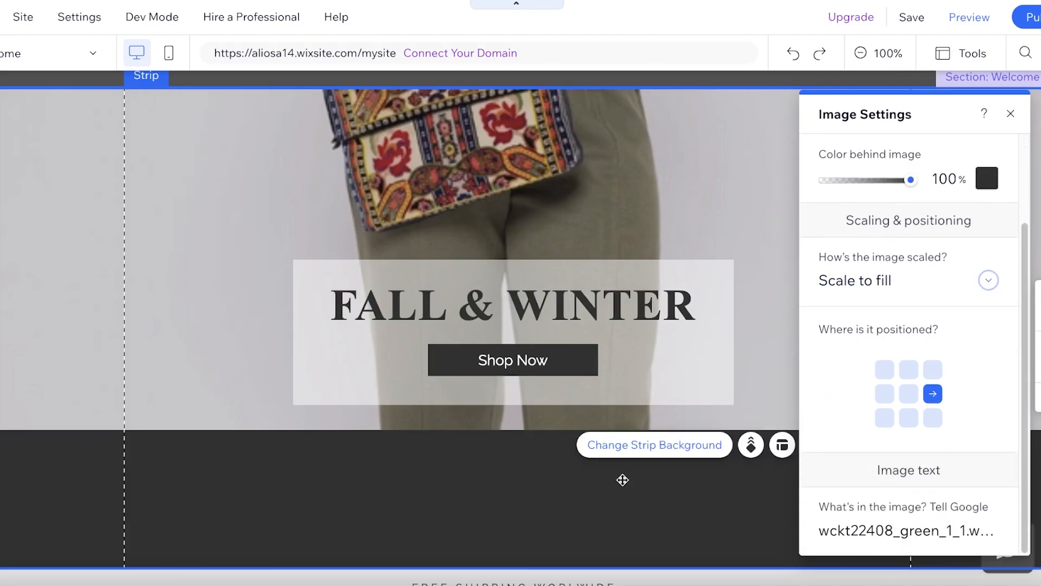
{"action": "scroll", "coordinate": [621, 482], "scroll_direction": "down", "scroll_amount": 1}
{"action": "left_click", "coordinate": [1010, 113]}
{"action": "mouse_move", "coordinate": [603, 56]}
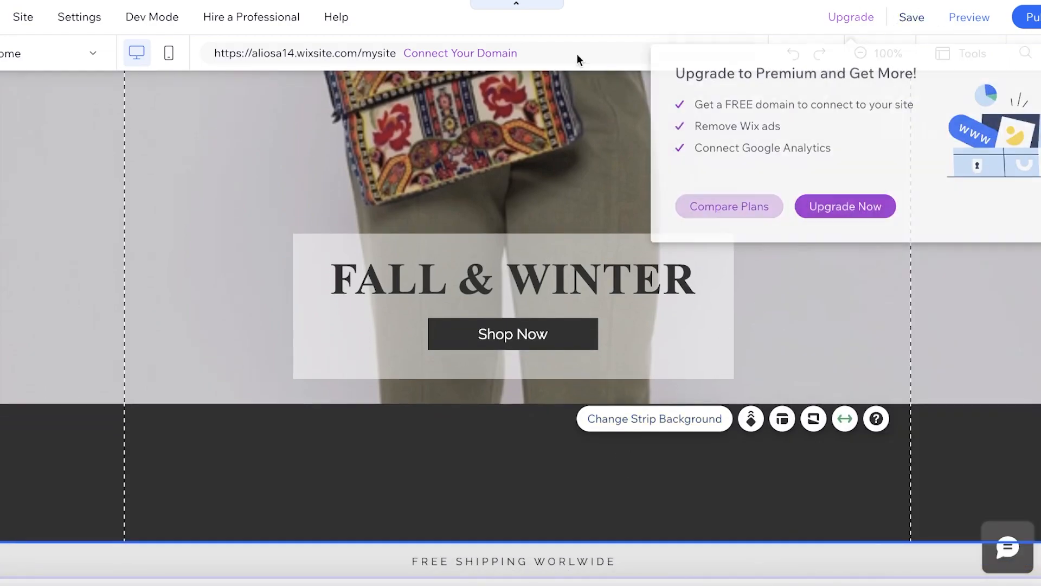
{"action": "key", "text": "Delete"}
{"action": "key", "text": "XF86AudioMute"}
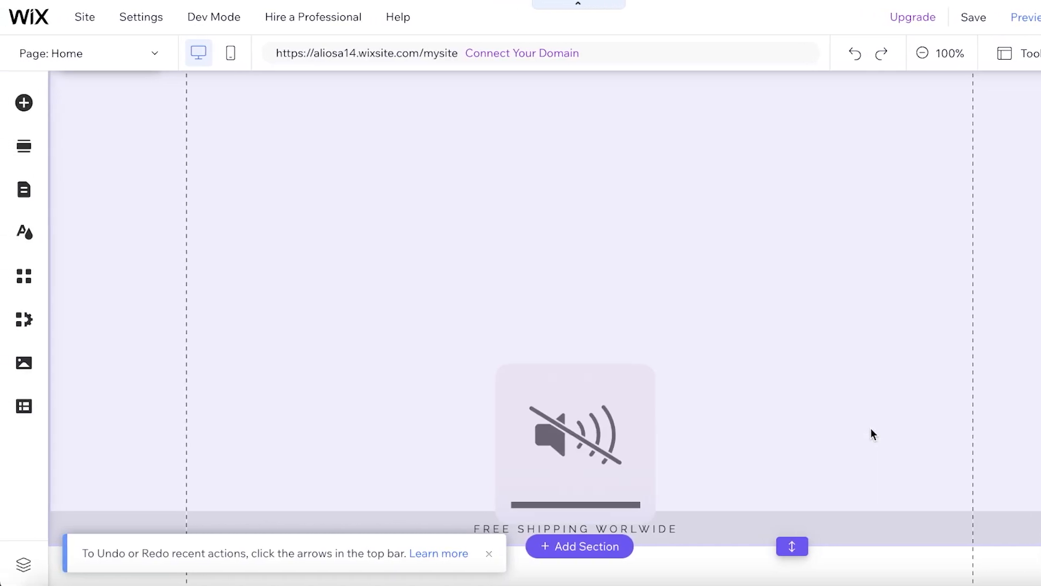
Undo the strip deletion and the background changes back to the template's original banner image
{"action": "scroll", "coordinate": [870, 434], "scroll_direction": "up", "scroll_amount": 2}
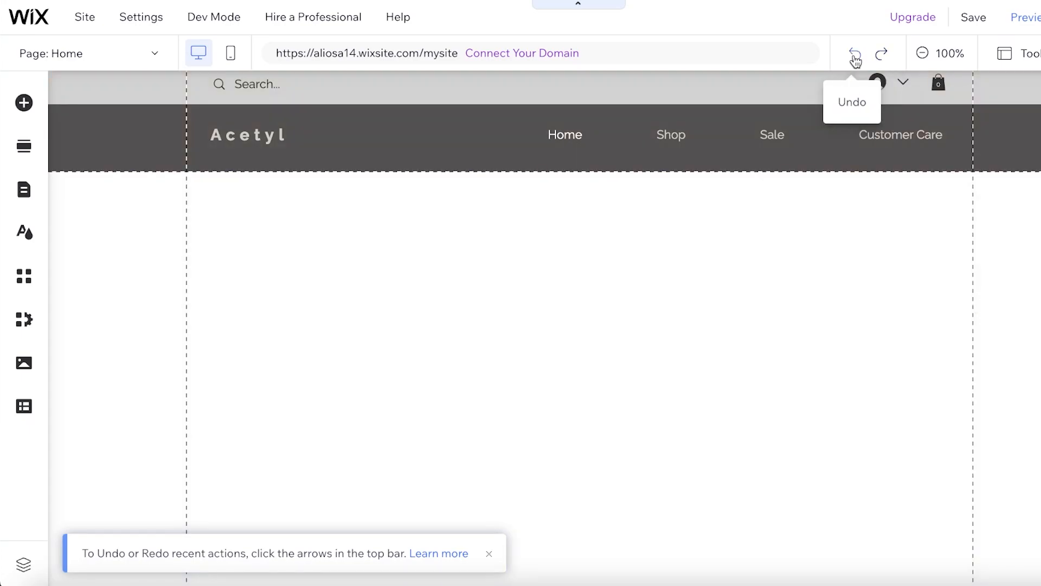
{"action": "left_click", "coordinate": [855, 57]}
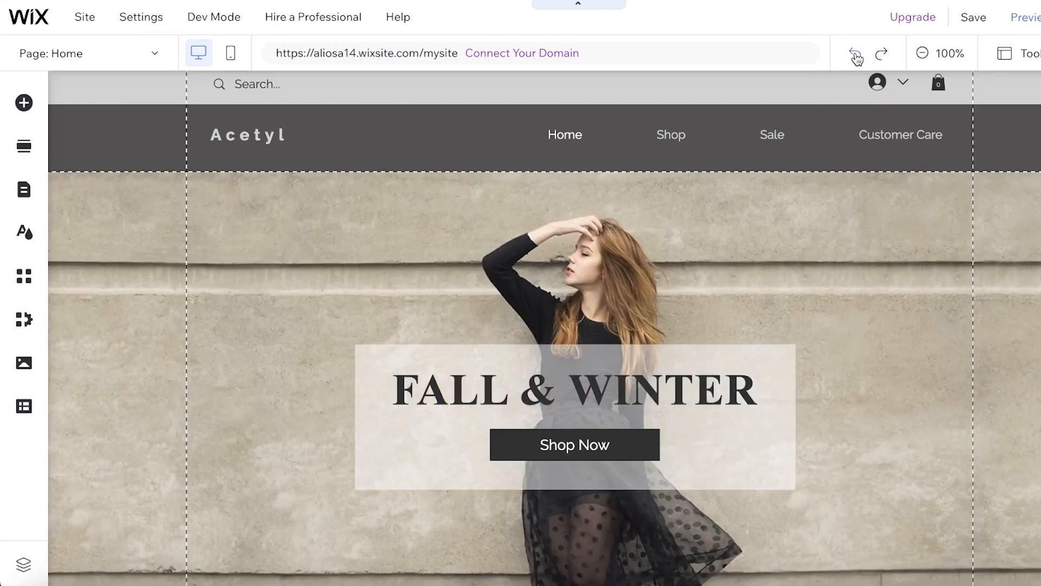
{"action": "left_click", "coordinate": [917, 254]}
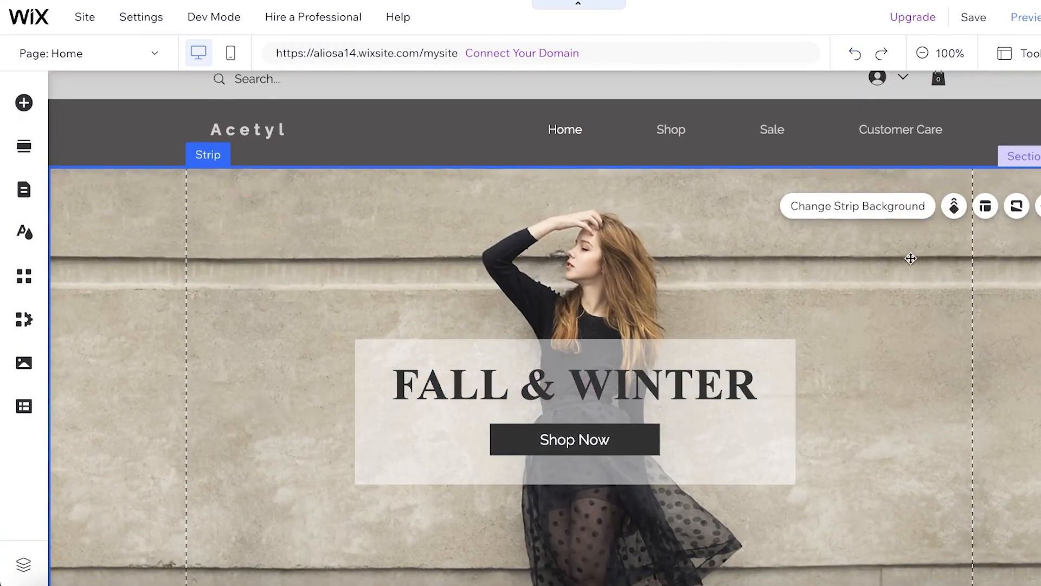
{"action": "scroll", "coordinate": [900, 252], "scroll_direction": "down", "scroll_amount": 2}
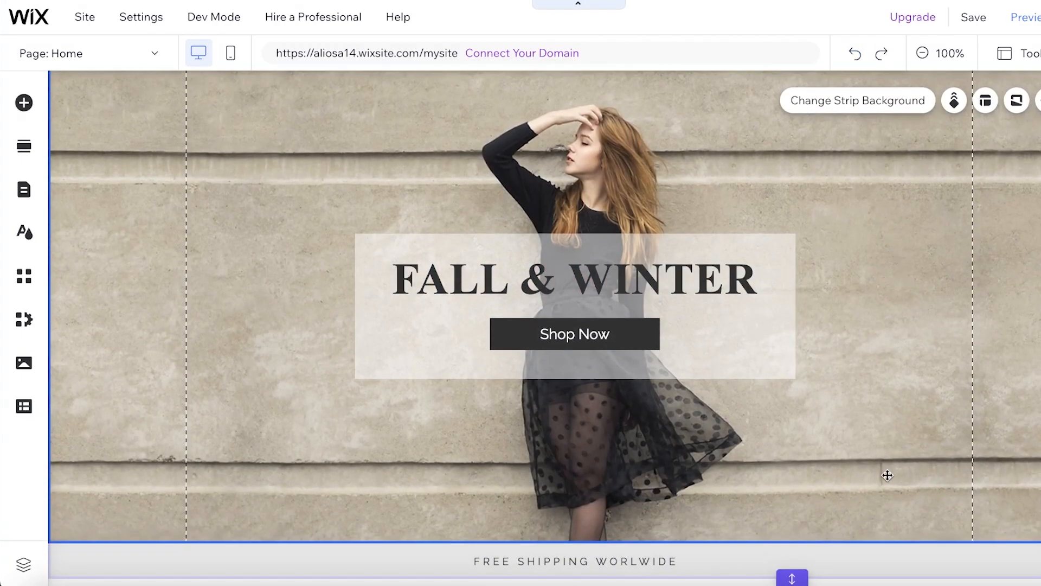
{"action": "left_click", "coordinate": [886, 529]}
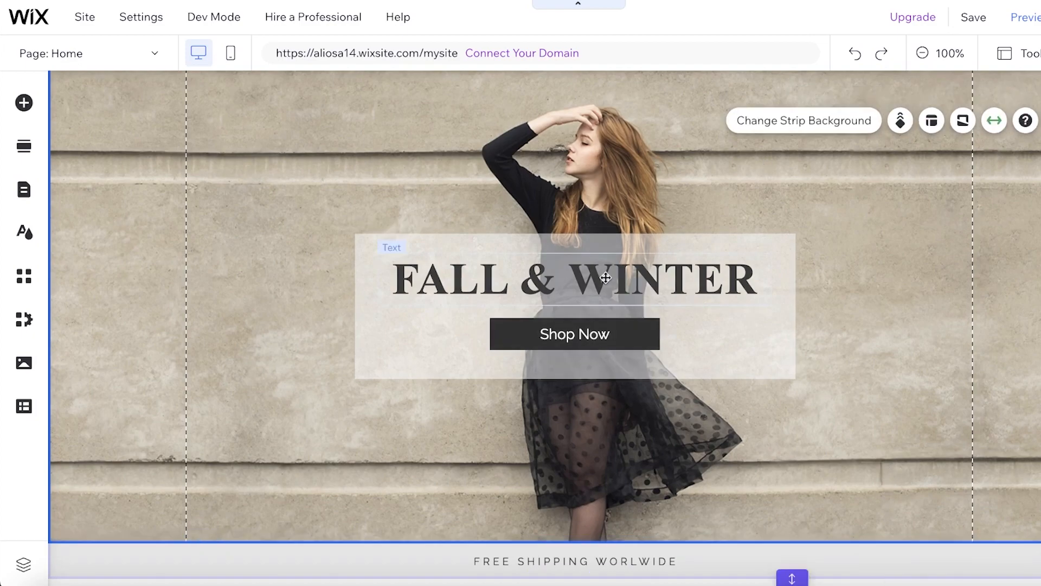
Replace the FALL & WINTER banner heading with the text Summer S23"
{"action": "scroll", "coordinate": [619, 187], "scroll_direction": "up", "scroll_amount": 2}
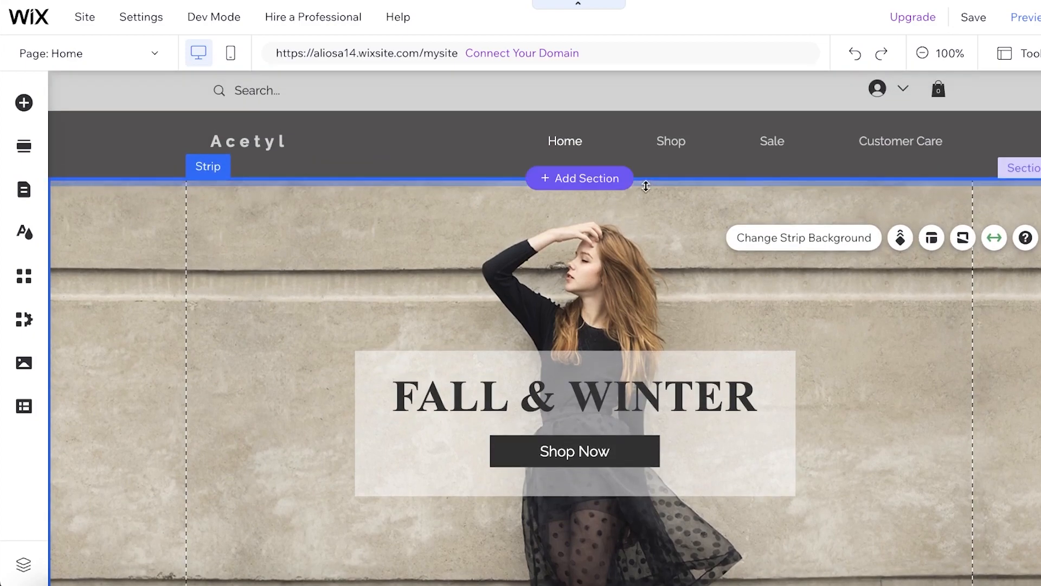
{"action": "left_click", "coordinate": [537, 380]}
{"action": "double_click", "coordinate": [537, 379]}
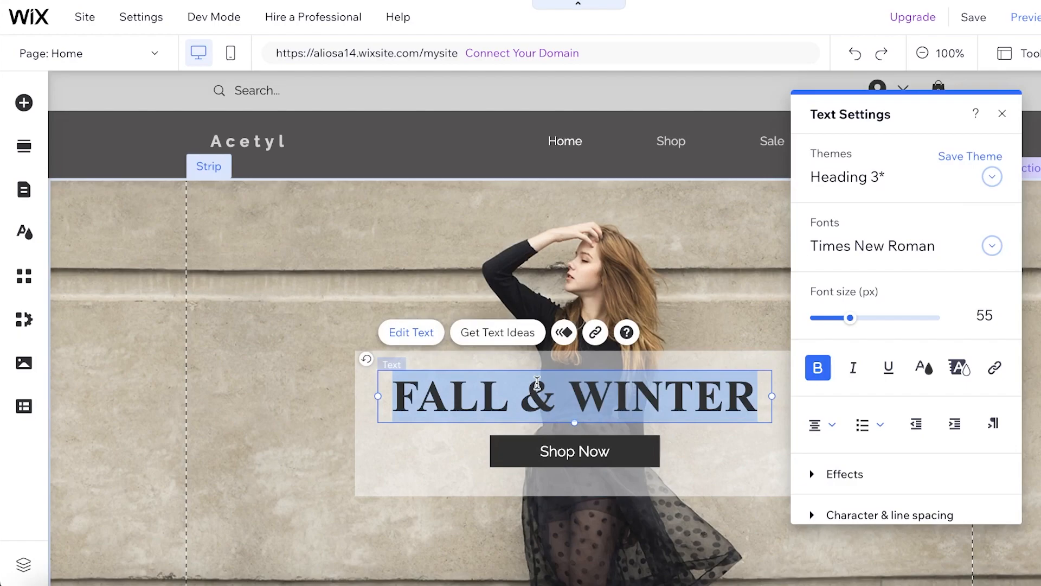
{"action": "type", "text": "Summer S23\""}
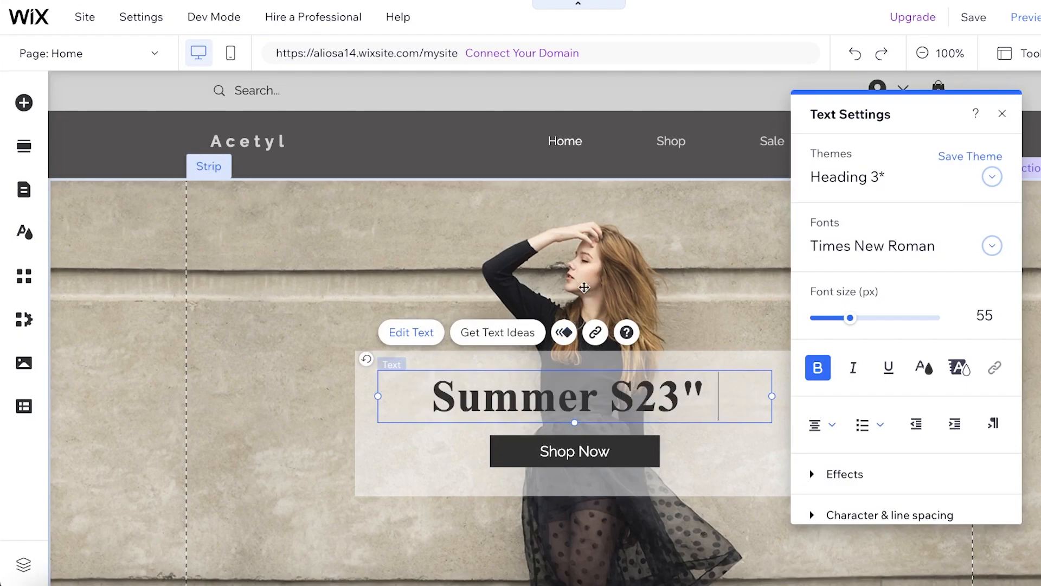
{"action": "left_click", "coordinate": [640, 525]}
Narrow the Summer S23" heading's text box and centre it above the Shop Now button
{"action": "left_click_drag", "start_coordinate": [615, 399], "coordinate": [630, 401]}
{"action": "left_click_drag", "start_coordinate": [788, 398], "coordinate": [685, 396]}
{"action": "left_click_drag", "start_coordinate": [566, 395], "coordinate": [602, 397]}
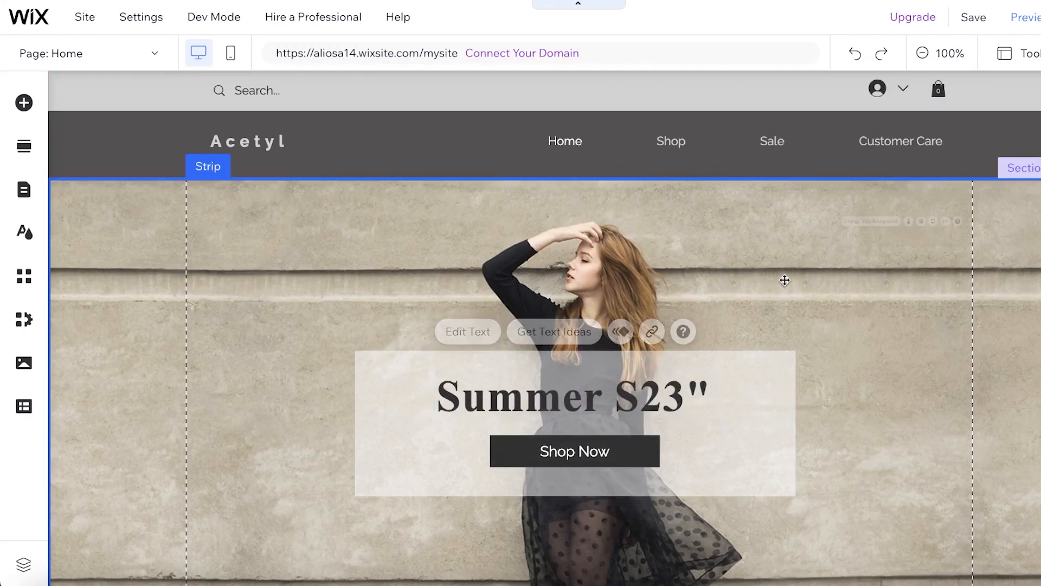
Review the rest of the home page, save the site and dismiss the saved message
{"action": "scroll", "coordinate": [678, 320], "scroll_direction": "down", "scroll_amount": 6}
{"action": "scroll", "coordinate": [686, 302], "scroll_direction": "down", "scroll_amount": 7}
{"action": "scroll", "coordinate": [760, 255], "scroll_direction": "up", "scroll_amount": 4}
{"action": "scroll", "coordinate": [791, 239], "scroll_direction": "down", "scroll_amount": 4}
{"action": "scroll", "coordinate": [848, 214], "scroll_direction": "up", "scroll_amount": 3}
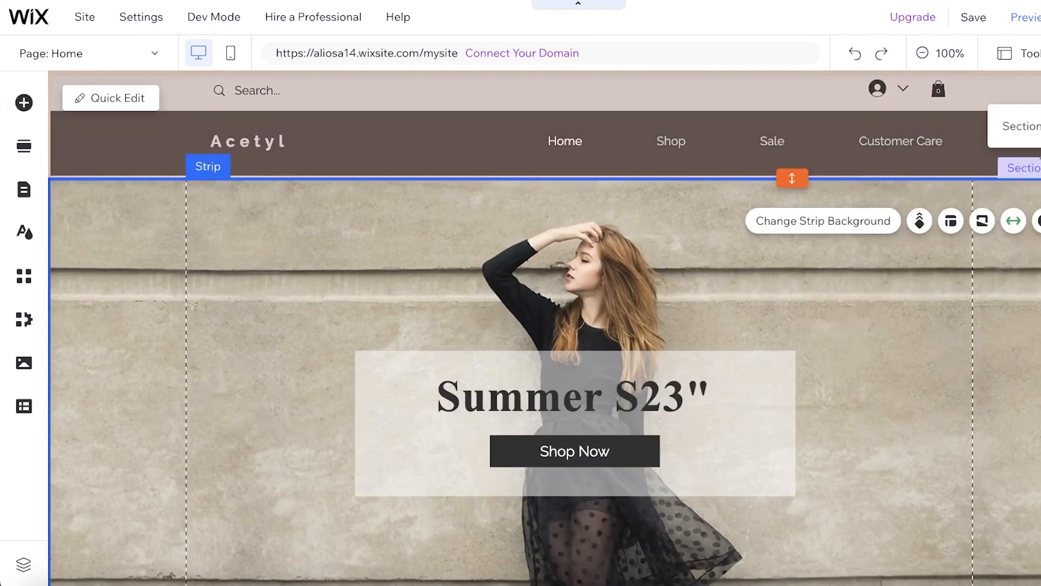
{"action": "left_click", "coordinate": [979, 17]}
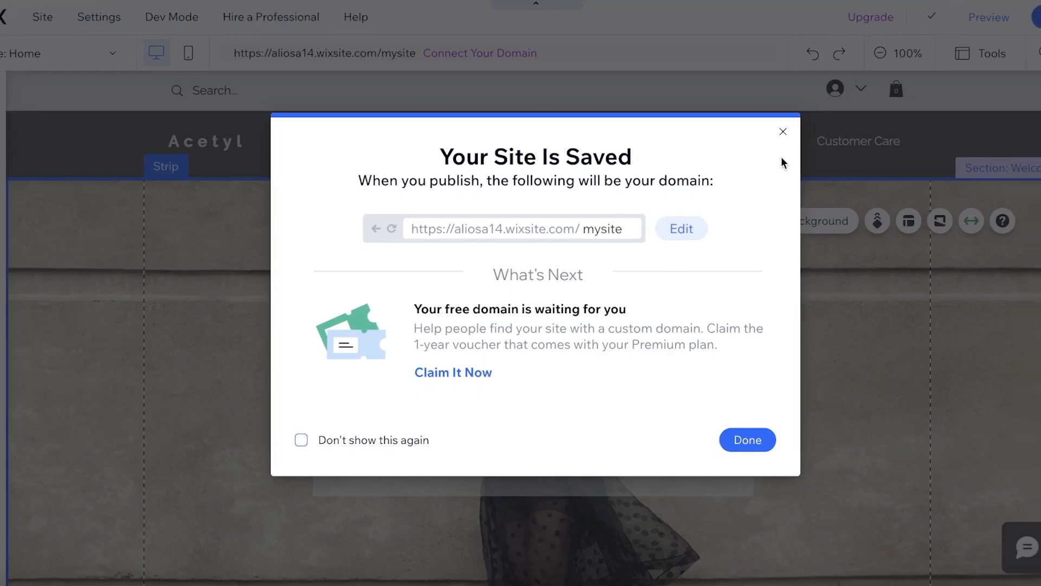
{"action": "left_click", "coordinate": [772, 132]}
Open the dashboard of the site Mysite from the My Sites overview
{"action": "mouse_move", "coordinate": [860, 17]}
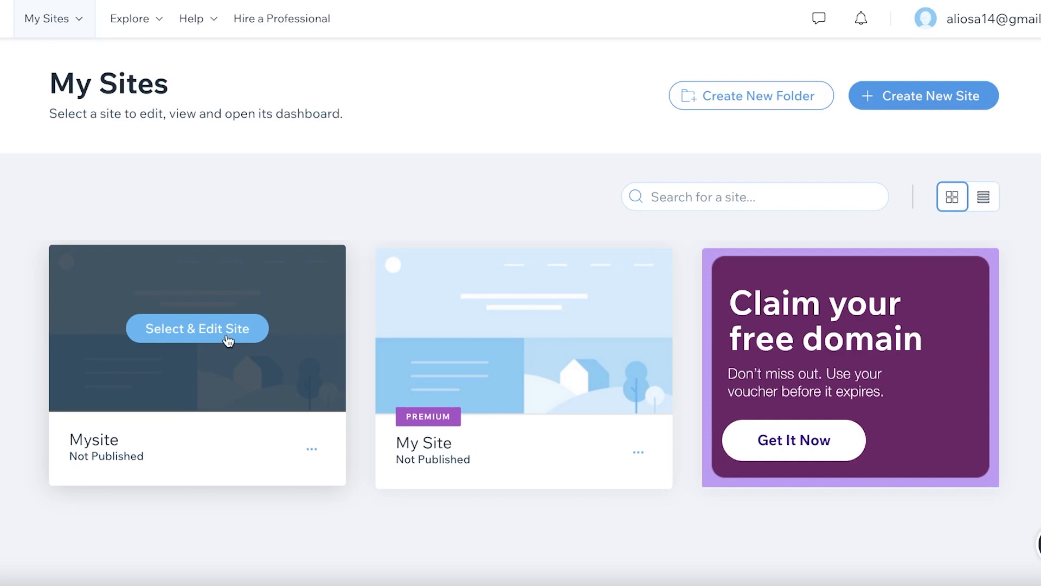
{"action": "left_click", "coordinate": [313, 455]}
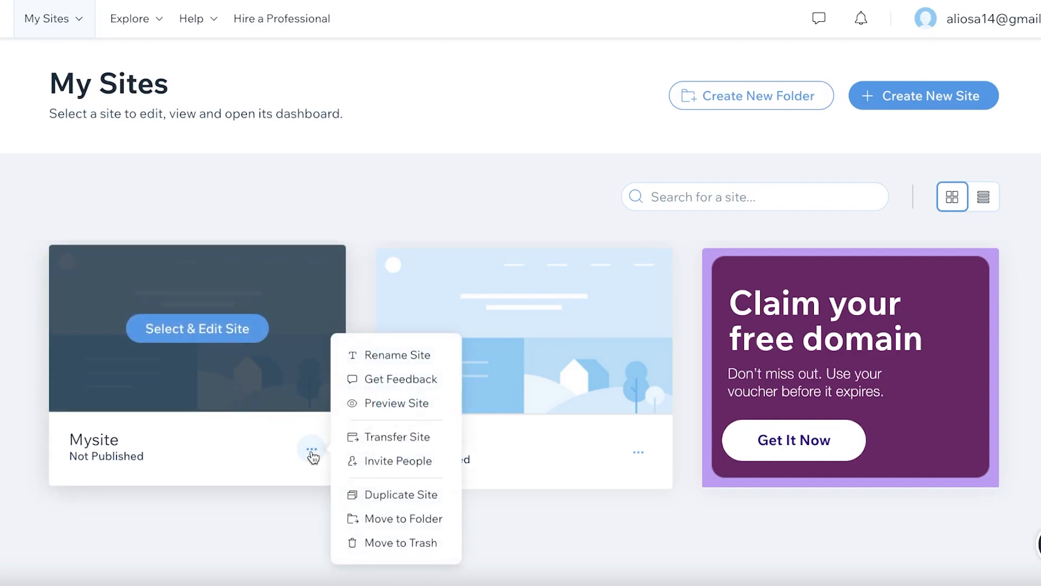
{"action": "left_click", "coordinate": [195, 337]}
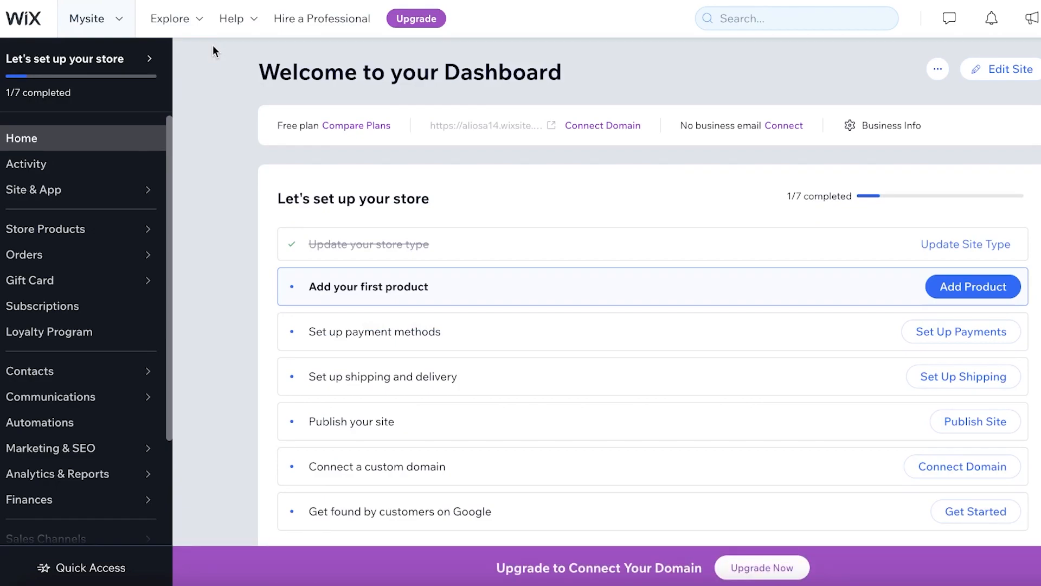
Look over the store setup checklist and the management sections in the Mysite dashboard
{"action": "scroll", "coordinate": [212, 51], "scroll_direction": "down", "scroll_amount": 1}
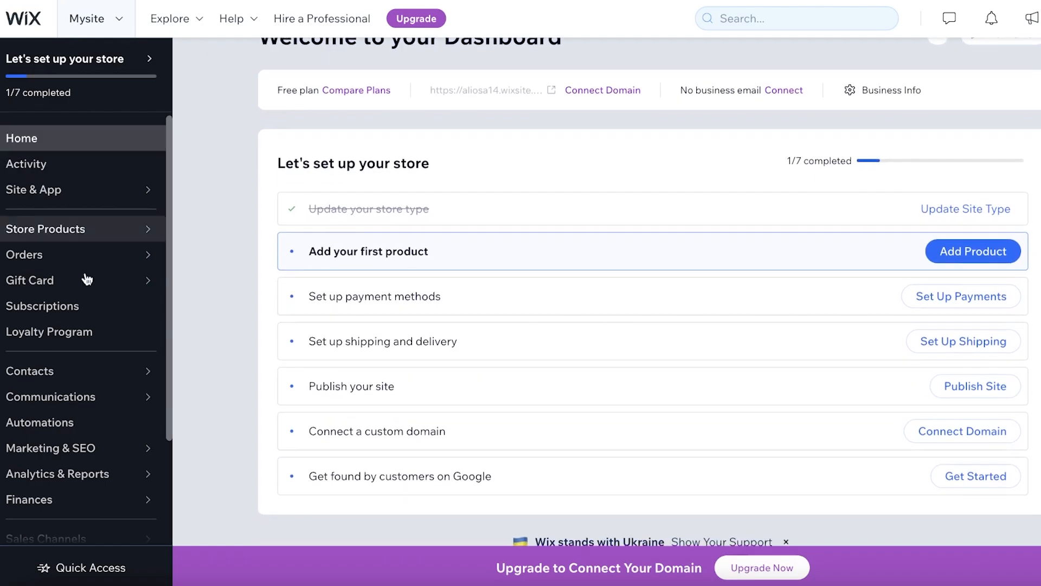
{"action": "scroll", "coordinate": [49, 374], "scroll_direction": "down", "scroll_amount": 1}
{"action": "scroll", "coordinate": [71, 347], "scroll_direction": "down", "scroll_amount": 2}
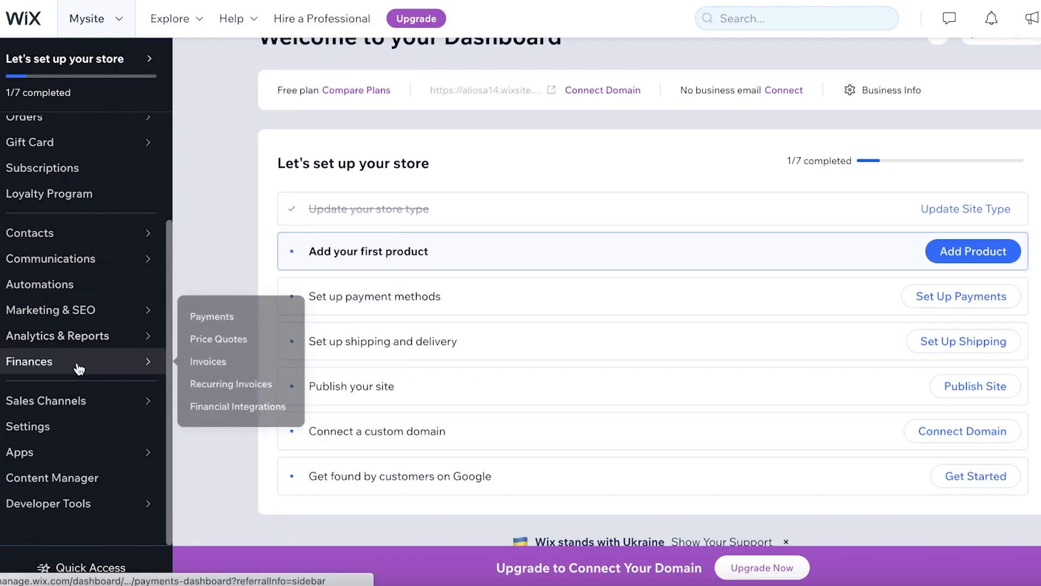
{"action": "scroll", "coordinate": [81, 228], "scroll_direction": "up", "scroll_amount": 3}
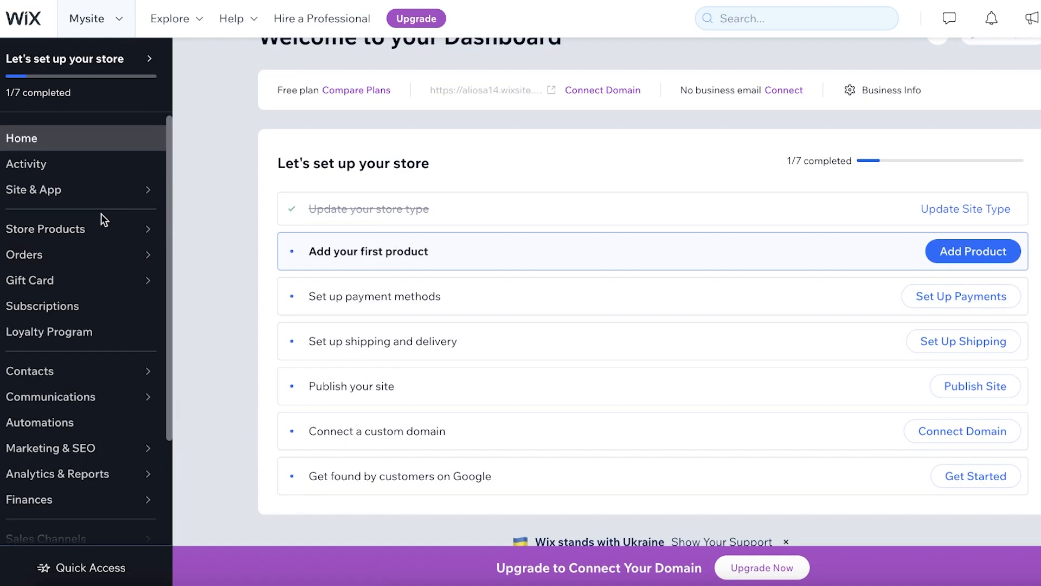
{"action": "mouse_move", "coordinate": [52, 187]}
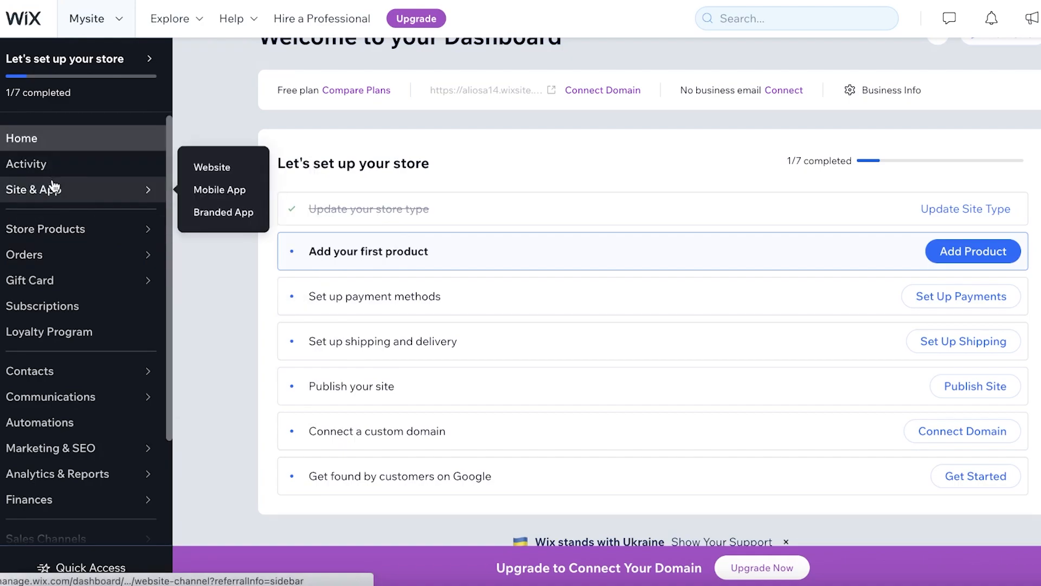
{"action": "scroll", "coordinate": [82, 342], "scroll_direction": "down", "scroll_amount": 3}
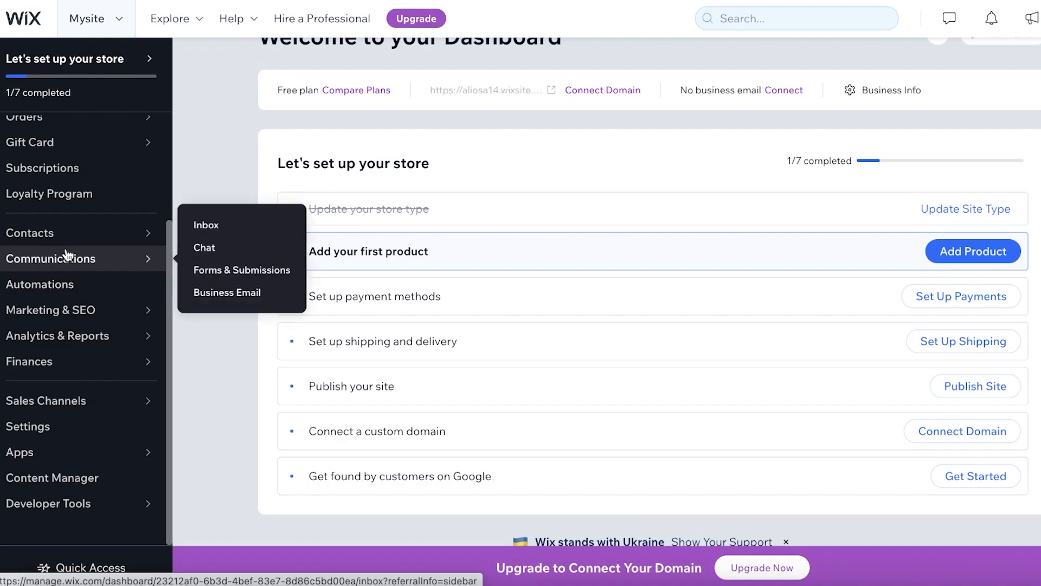
{"action": "scroll", "coordinate": [144, 303], "scroll_direction": "up", "scroll_amount": 3}
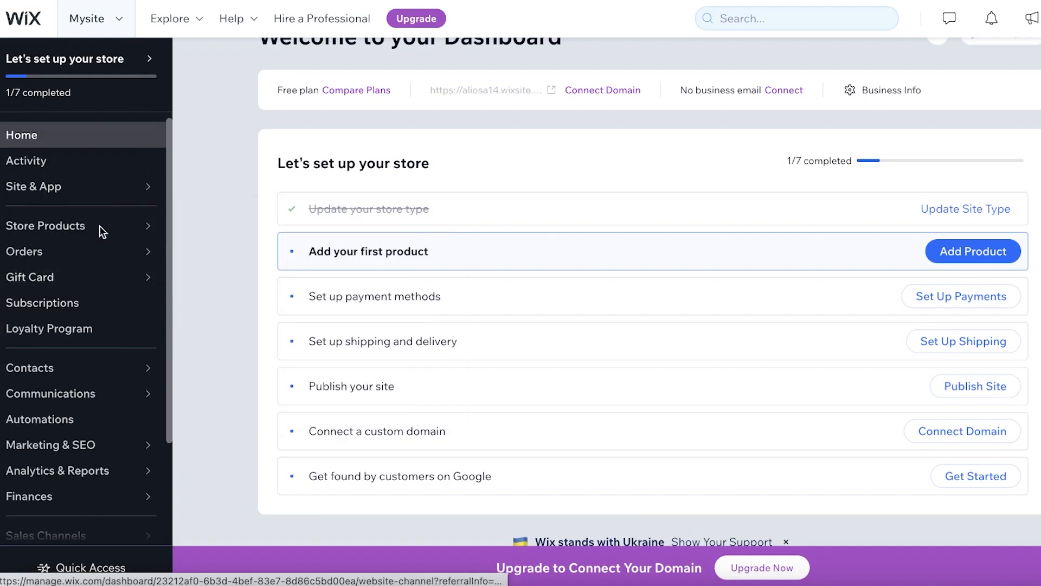
Open the Categories page of the store products in the site dashboard
{"action": "mouse_move", "coordinate": [96, 233]}
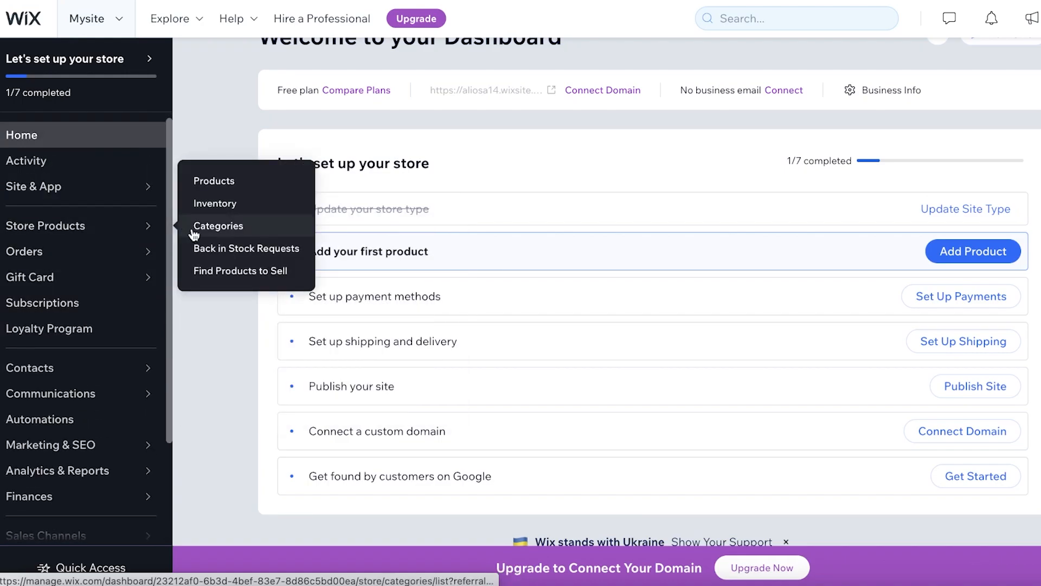
{"action": "left_click", "coordinate": [217, 226]}
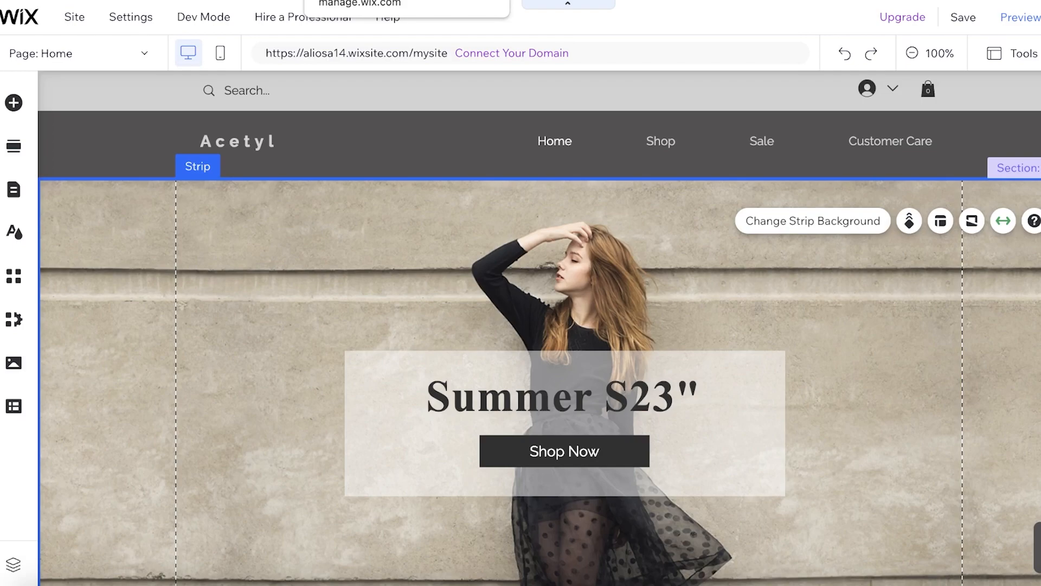
{"action": "left_click", "coordinate": [380, 0]}
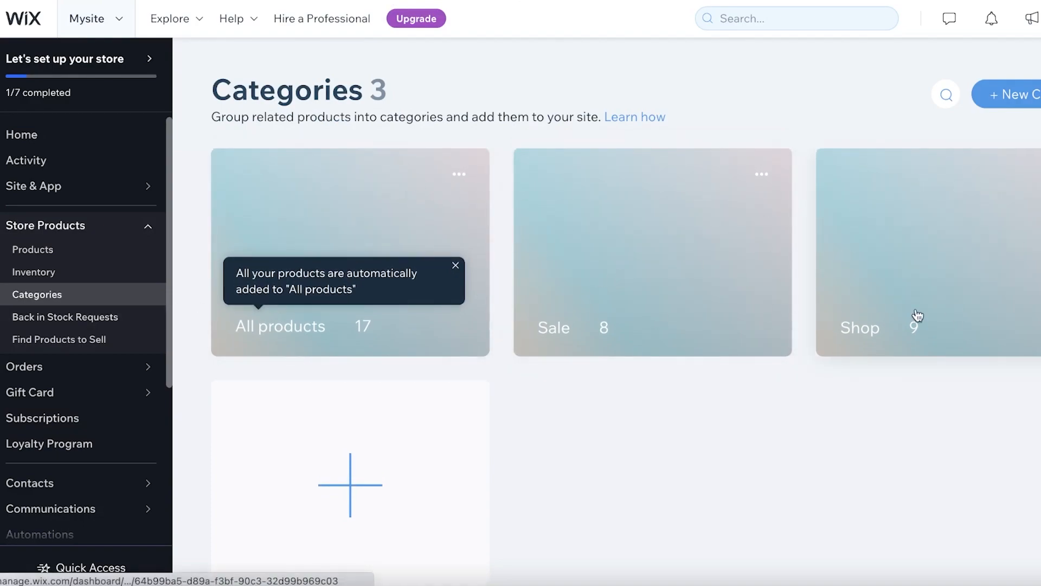
Delete the Sale and Shop categories from the store, leaving All products in place
{"action": "left_click", "coordinate": [763, 173]}
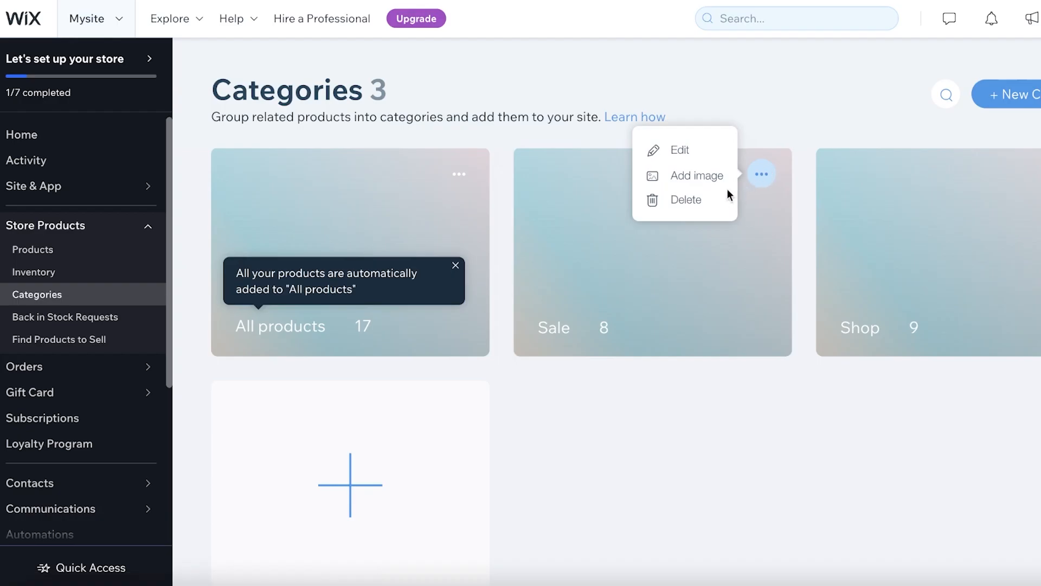
{"action": "left_click", "coordinate": [709, 198]}
{"action": "left_click", "coordinate": [739, 371]}
{"action": "left_click", "coordinate": [759, 174]}
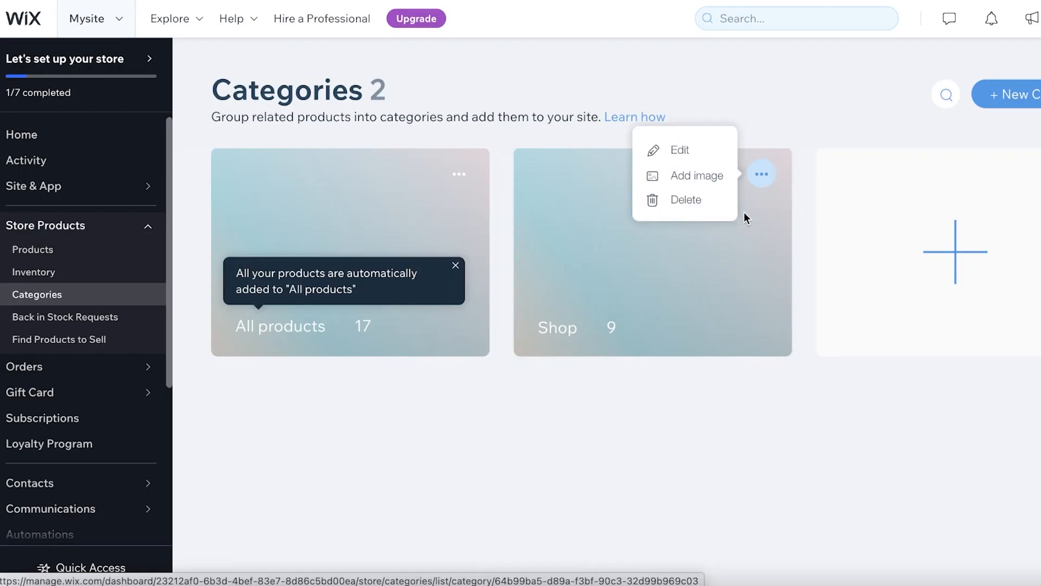
{"action": "left_click", "coordinate": [689, 199]}
{"action": "left_click", "coordinate": [739, 371]}
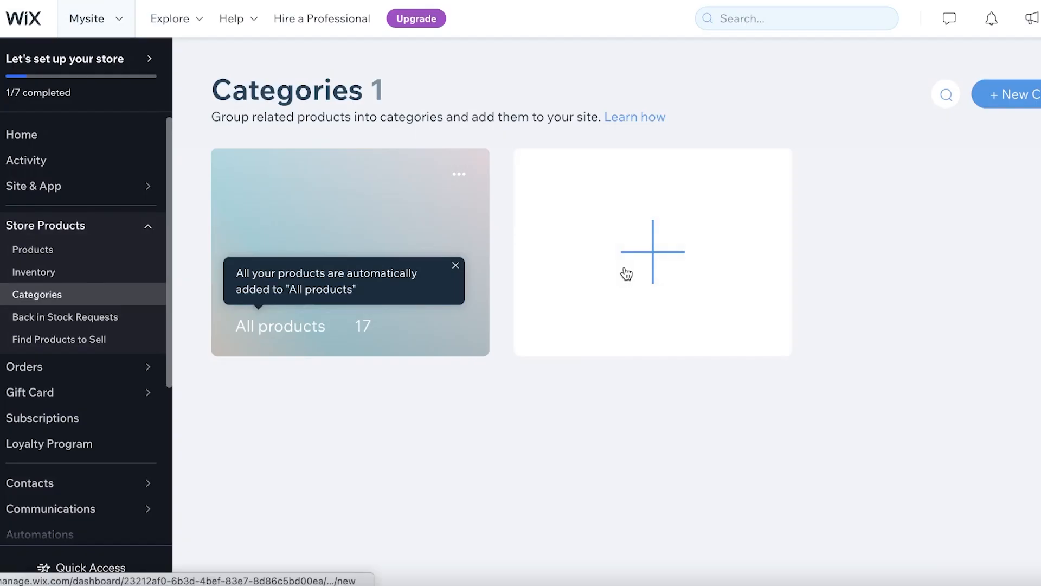
Create a new store category and name it Jackets & Coats
{"action": "left_click", "coordinate": [627, 274]}
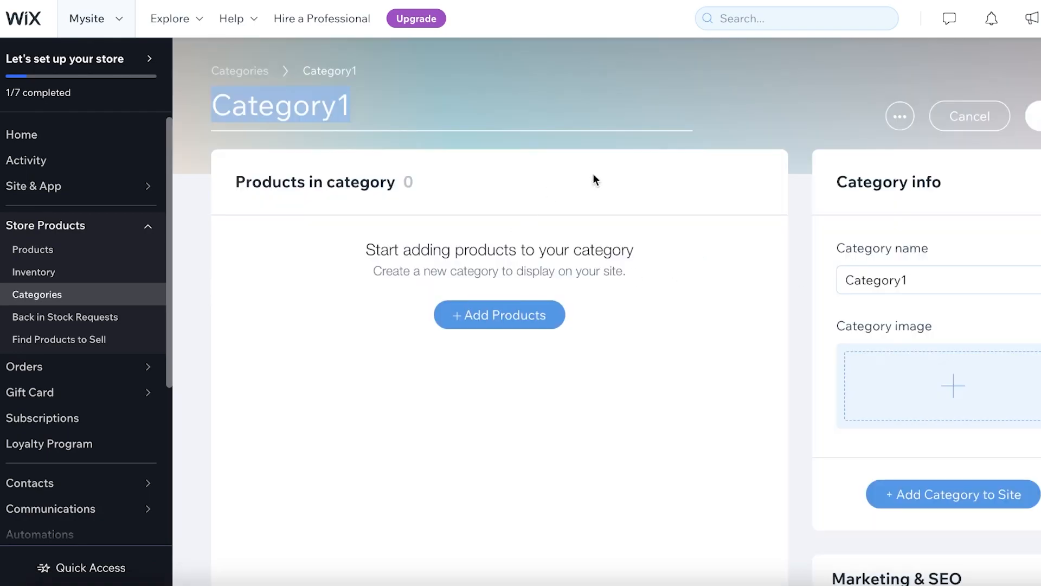
{"action": "double_click", "coordinate": [952, 270]}
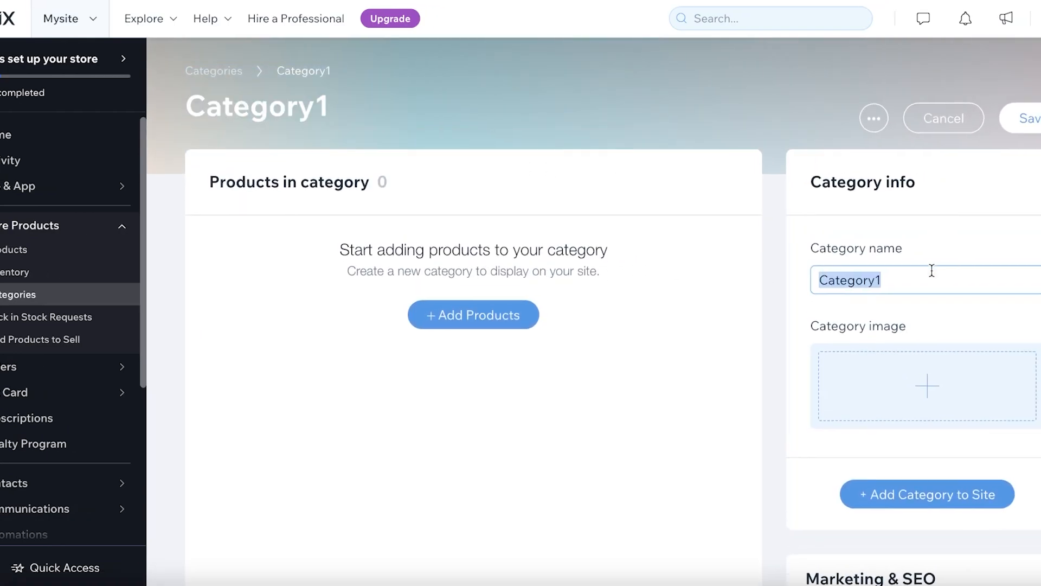
{"action": "type", "text": "Jackets & Coats"}
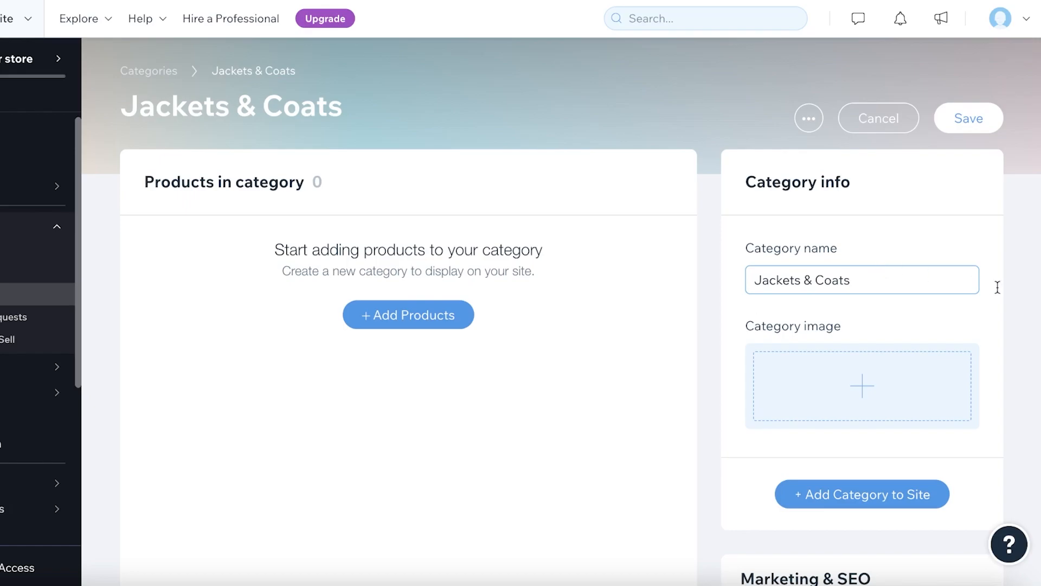
{"action": "scroll", "coordinate": [786, 267], "scroll_direction": "down", "scroll_amount": 4}
{"action": "scroll", "coordinate": [676, 244], "scroll_direction": "up", "scroll_amount": 4}
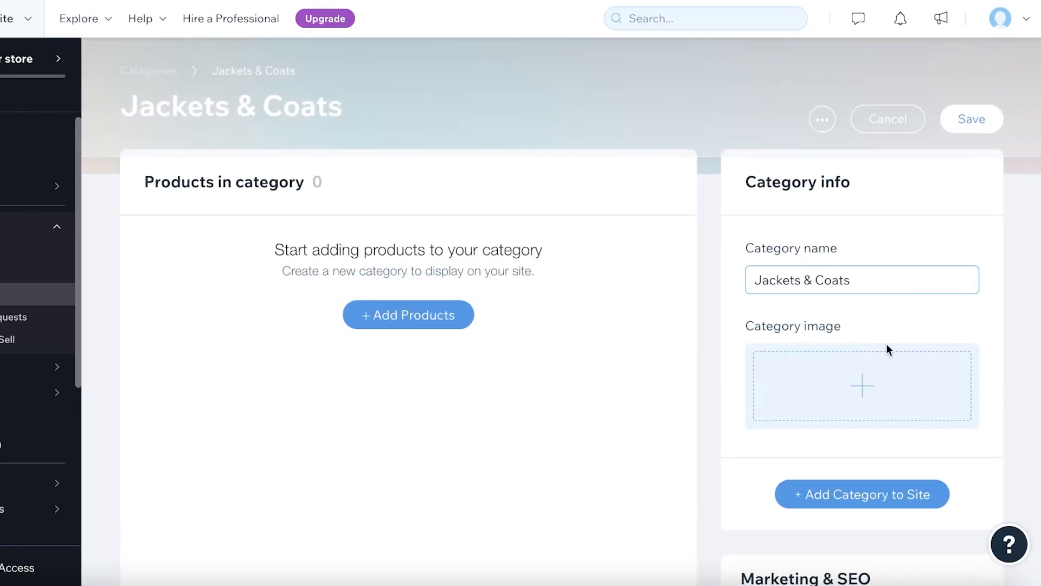
Add a category image of a woman in a long dark coat to Jackets & Coats
{"action": "left_click", "coordinate": [866, 377]}
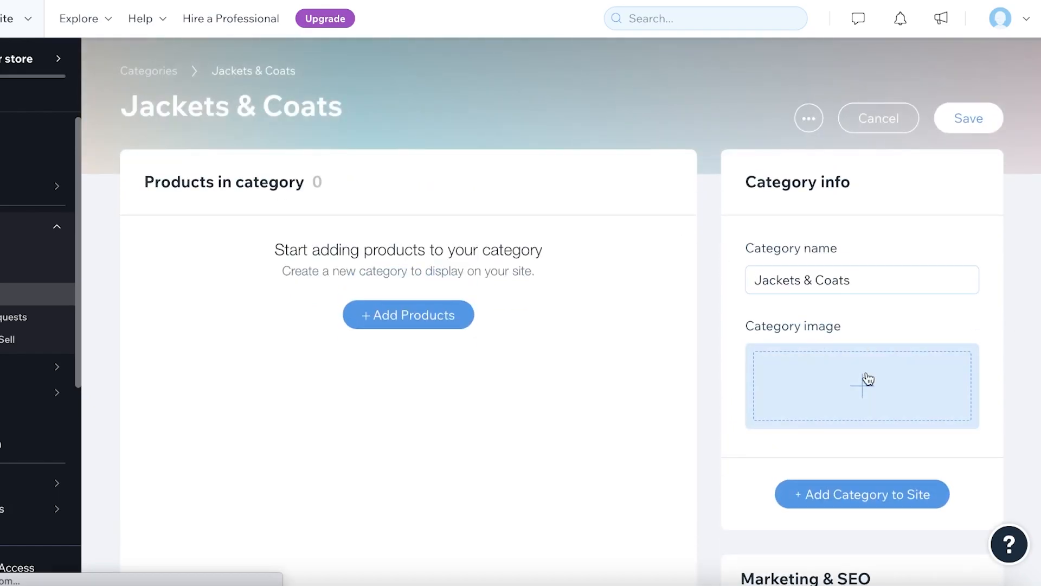
{"action": "left_click", "coordinate": [832, 376]}
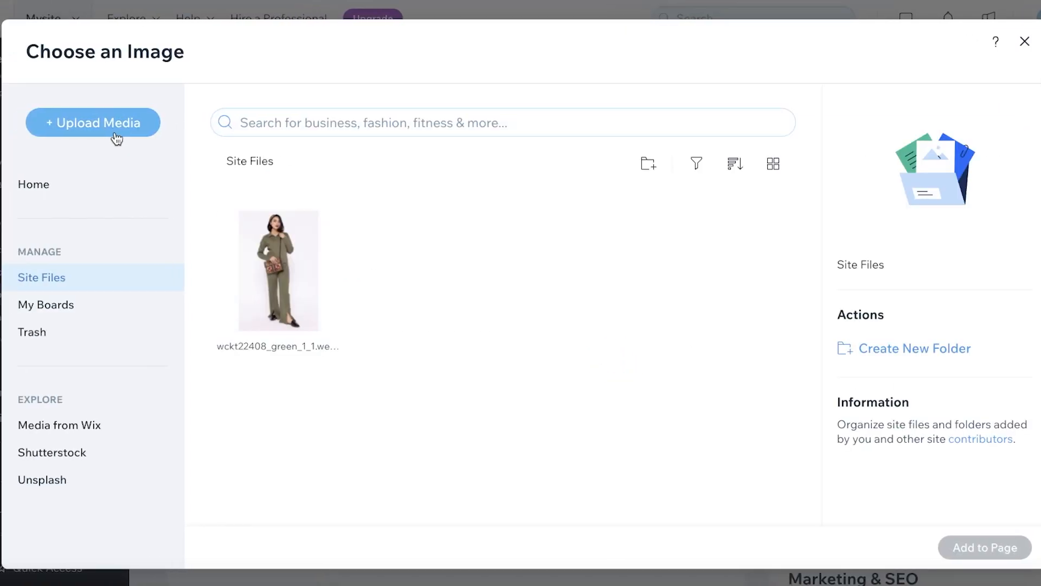
{"action": "left_click", "coordinate": [42, 425]}
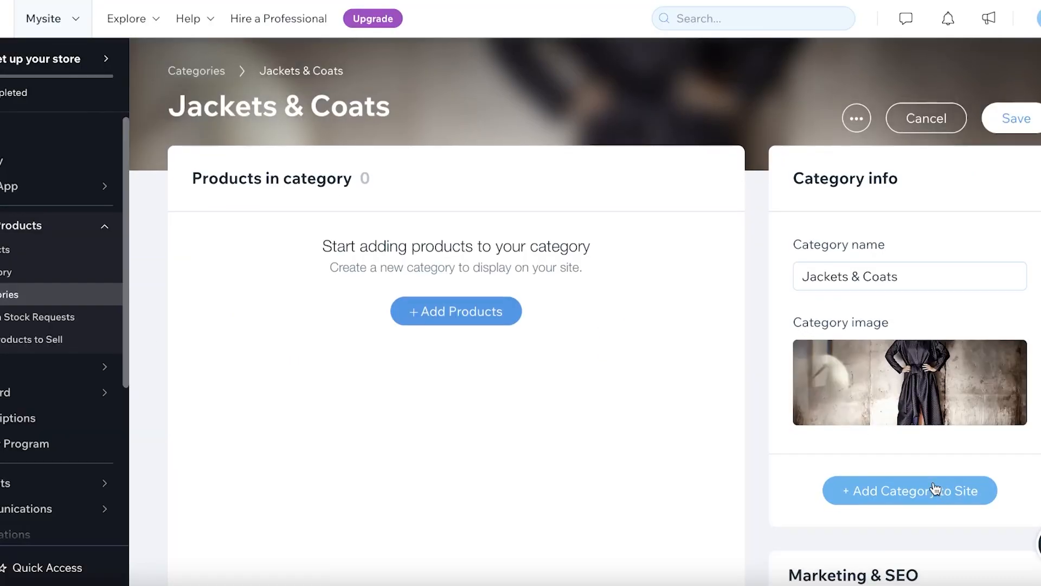
Save the category and add it to the site on a new page named Jackets & Coats, dismissing the error message
{"action": "scroll", "coordinate": [918, 324], "scroll_direction": "down", "scroll_amount": 3}
{"action": "left_click", "coordinate": [912, 341]}
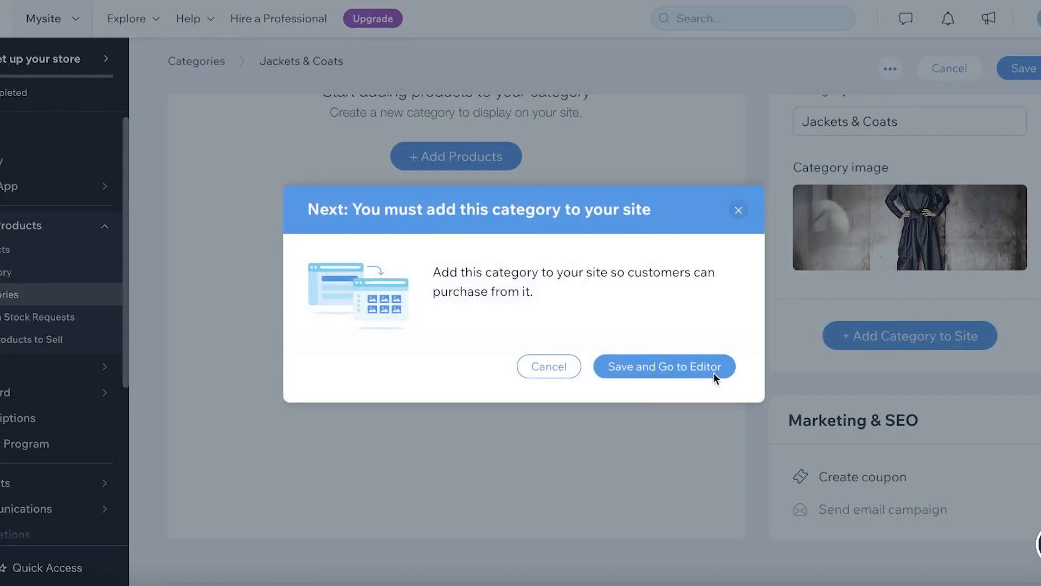
{"action": "left_click", "coordinate": [610, 376]}
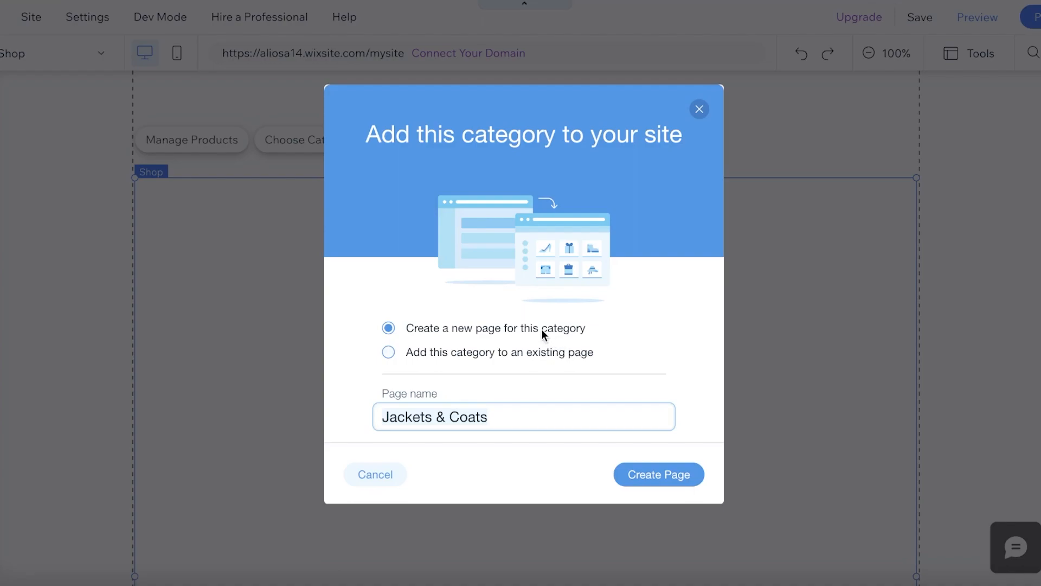
{"action": "left_click", "coordinate": [501, 350]}
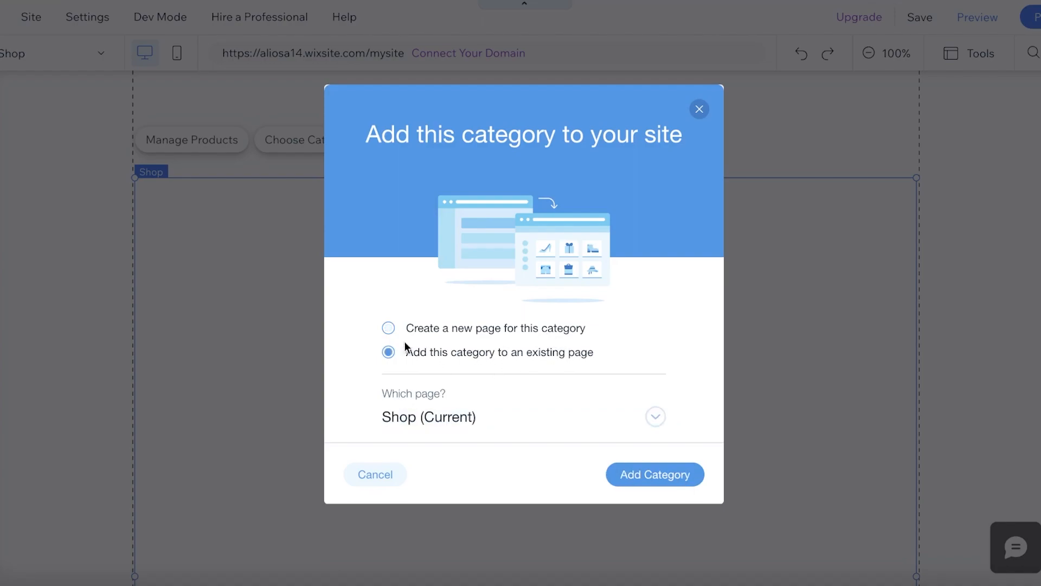
{"action": "left_click", "coordinate": [389, 328]}
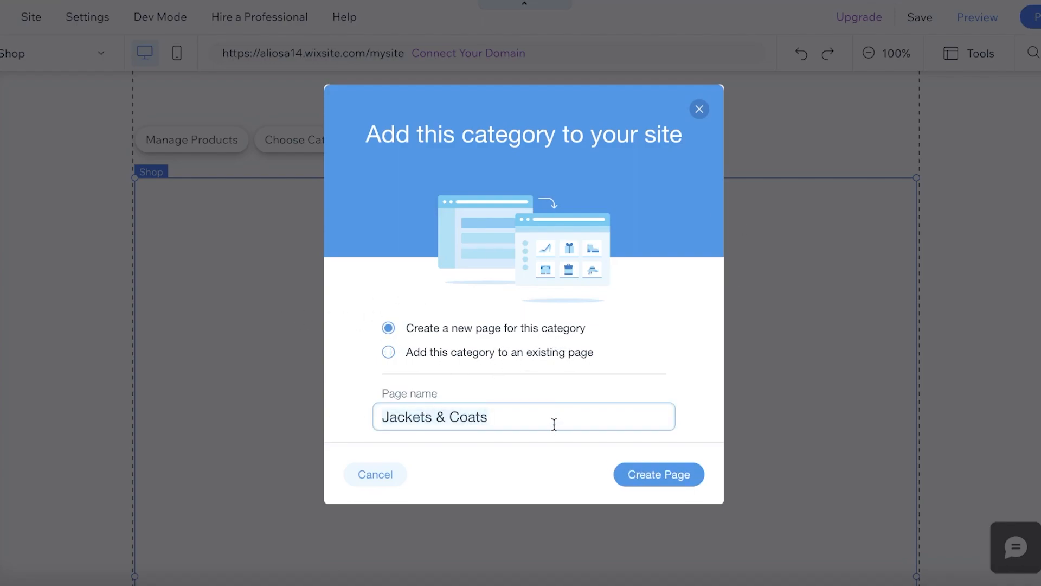
{"action": "left_click", "coordinate": [680, 480]}
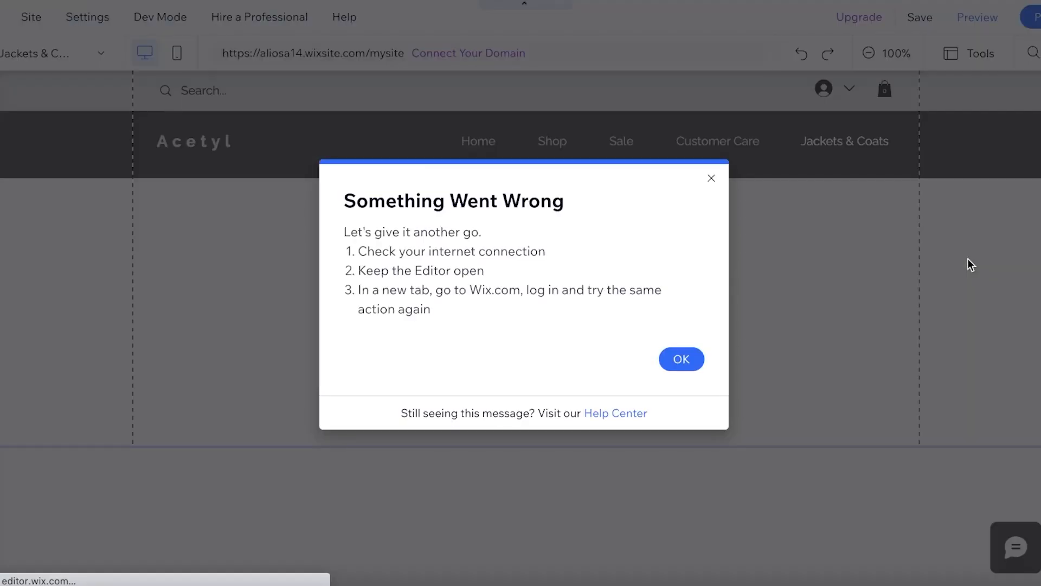
{"action": "left_click", "coordinate": [685, 362]}
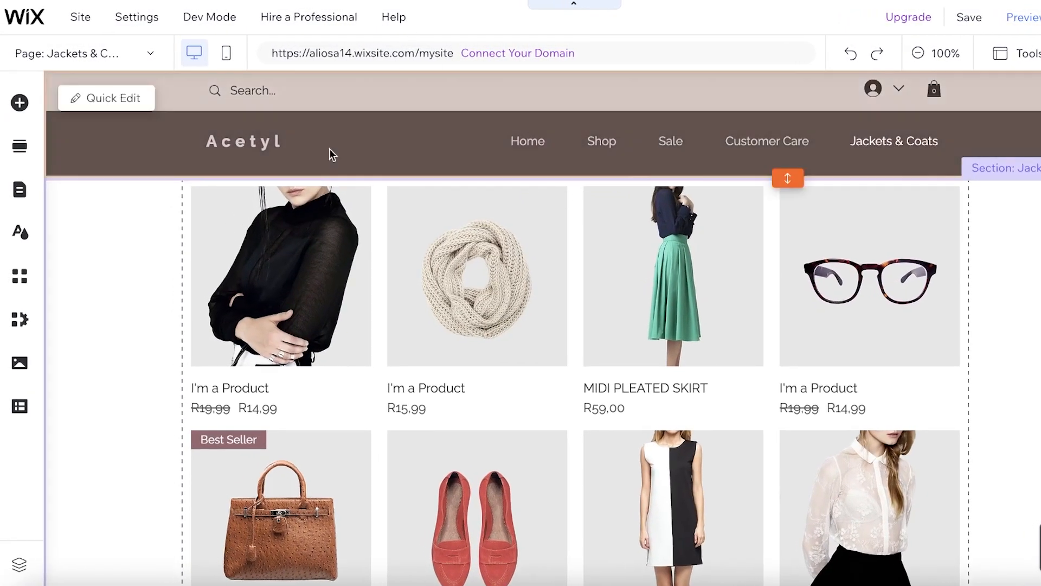
Nest the Jackets & Coats page as a subpage under Shop in the site menu
{"action": "left_click", "coordinate": [16, 195]}
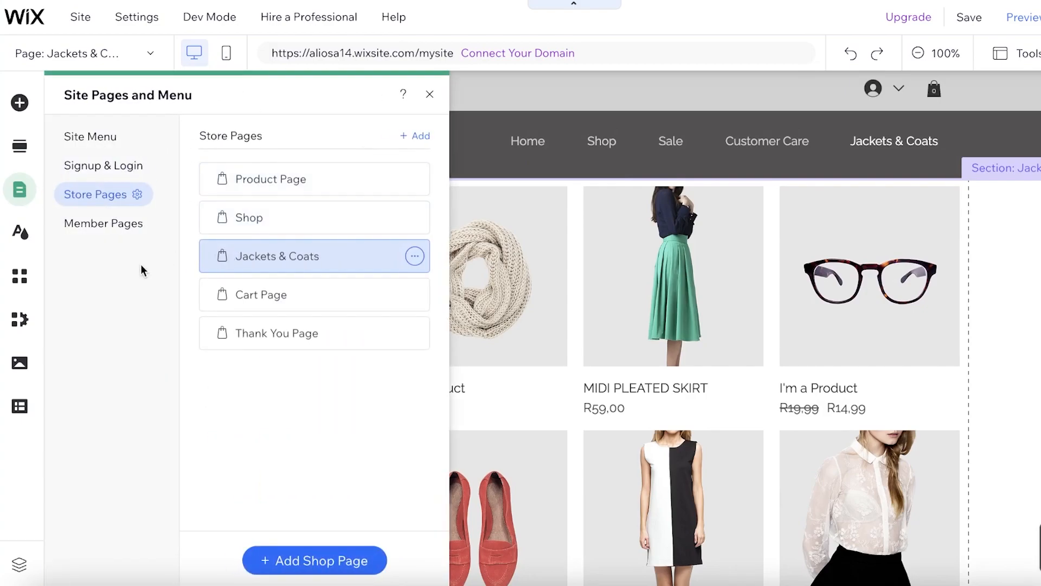
{"action": "left_click", "coordinate": [909, 135]}
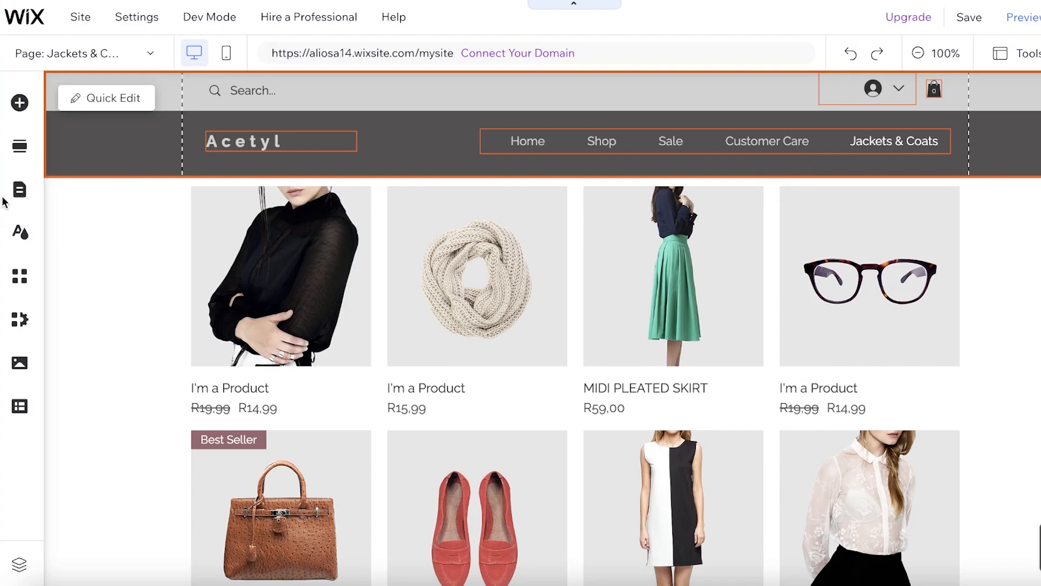
{"action": "left_click", "coordinate": [19, 190]}
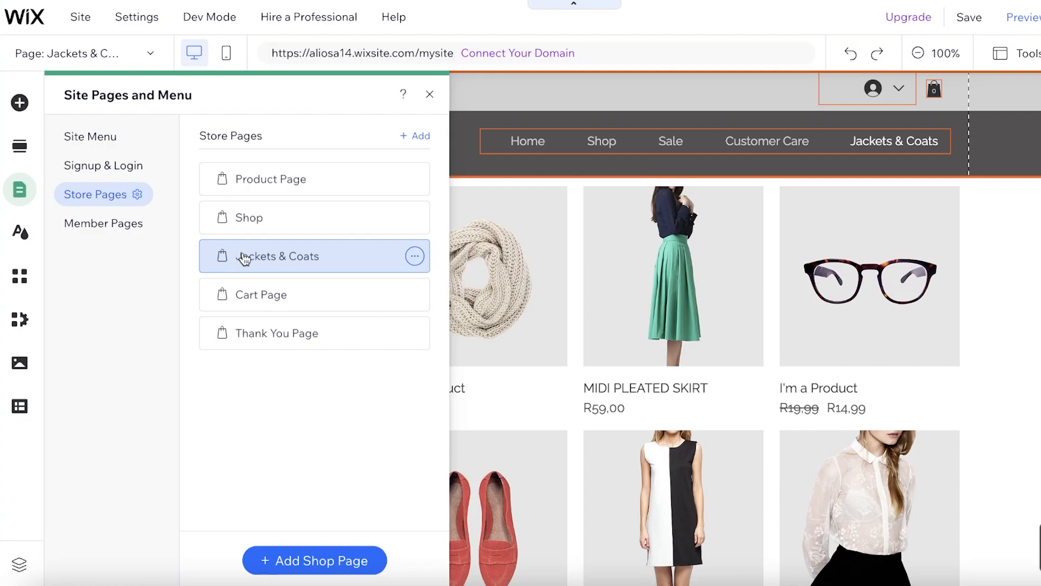
{"action": "left_click", "coordinate": [415, 255]}
{"action": "left_click", "coordinate": [20, 189]}
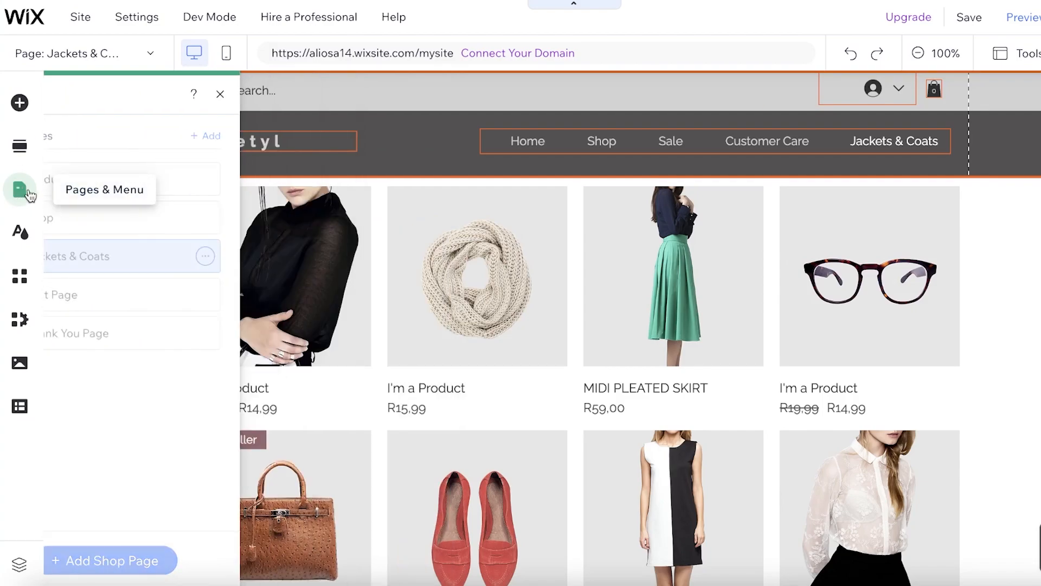
{"action": "left_click", "coordinate": [19, 190]}
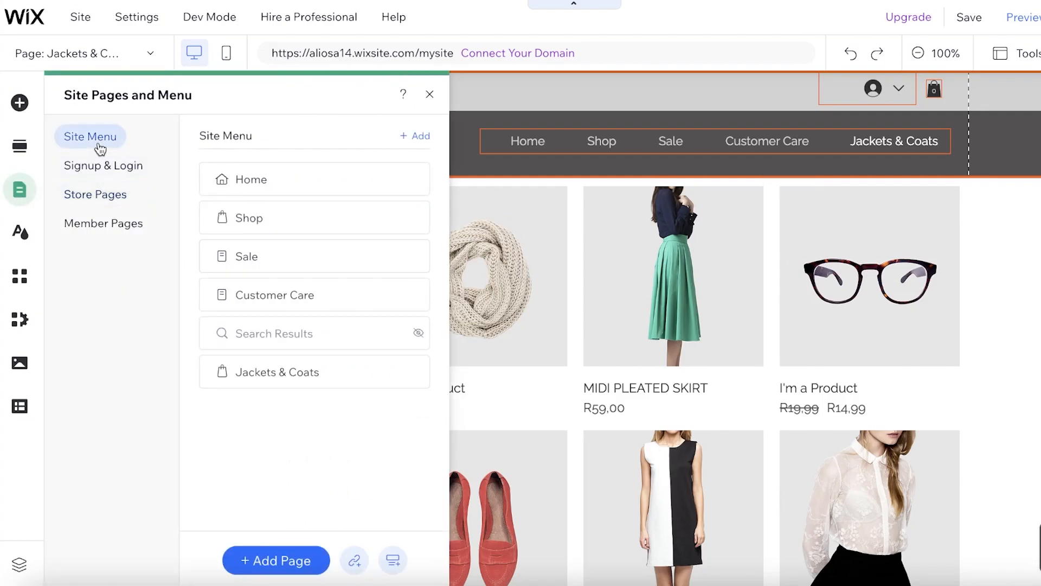
{"action": "left_click_drag", "start_coordinate": [223, 372], "coordinate": [233, 234]}
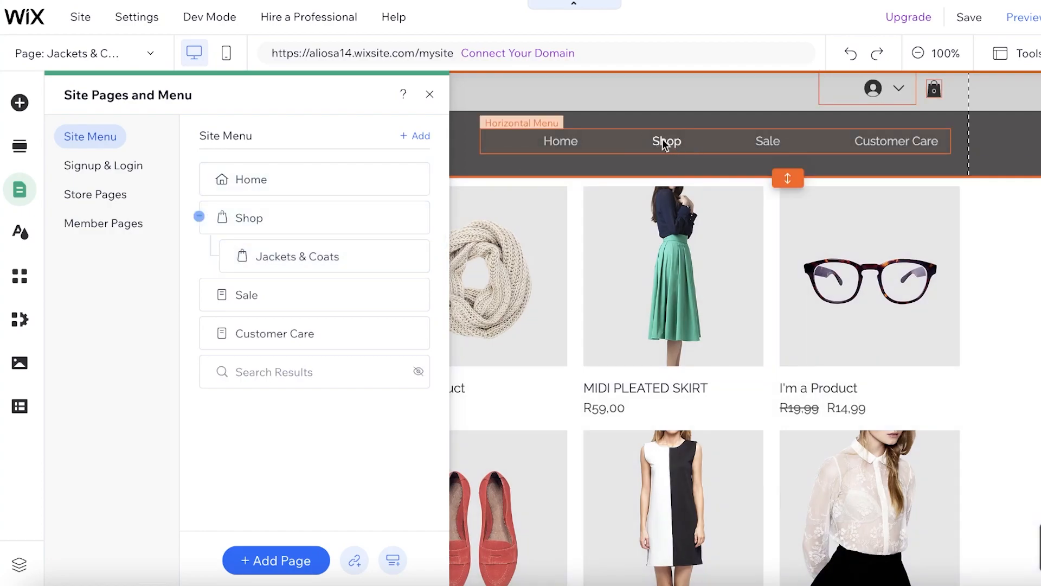
Switch the editor to the Home page, close the site pages settings and save the site
{"action": "left_click", "coordinate": [415, 255]}
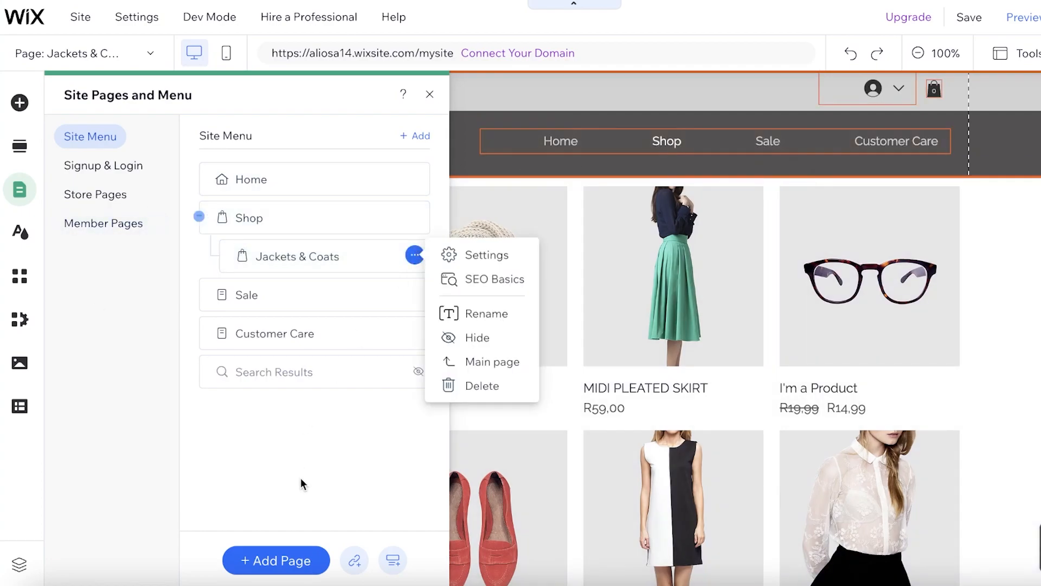
{"action": "left_click", "coordinate": [414, 294]}
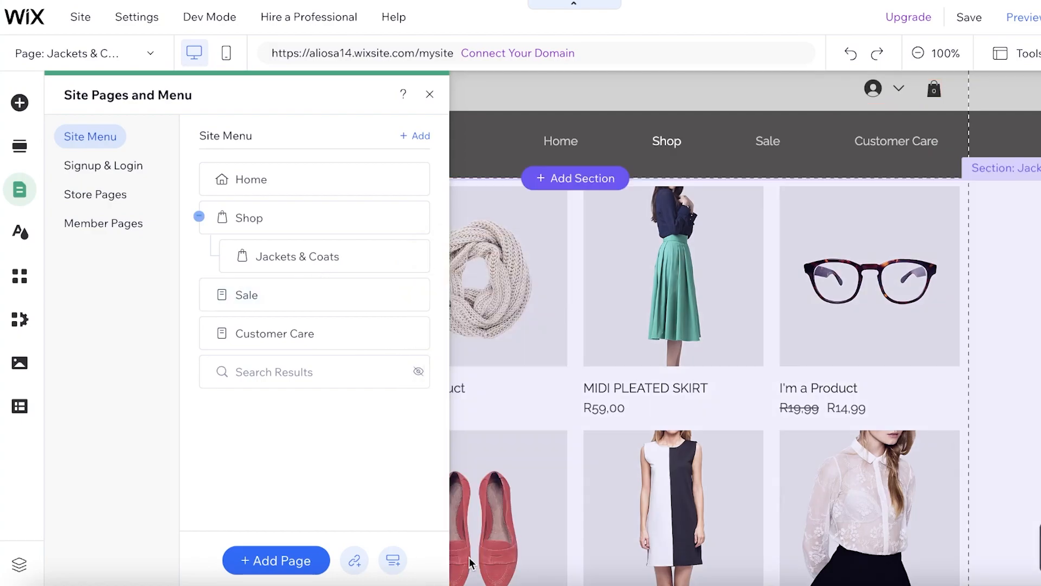
{"action": "left_click", "coordinate": [704, 359]}
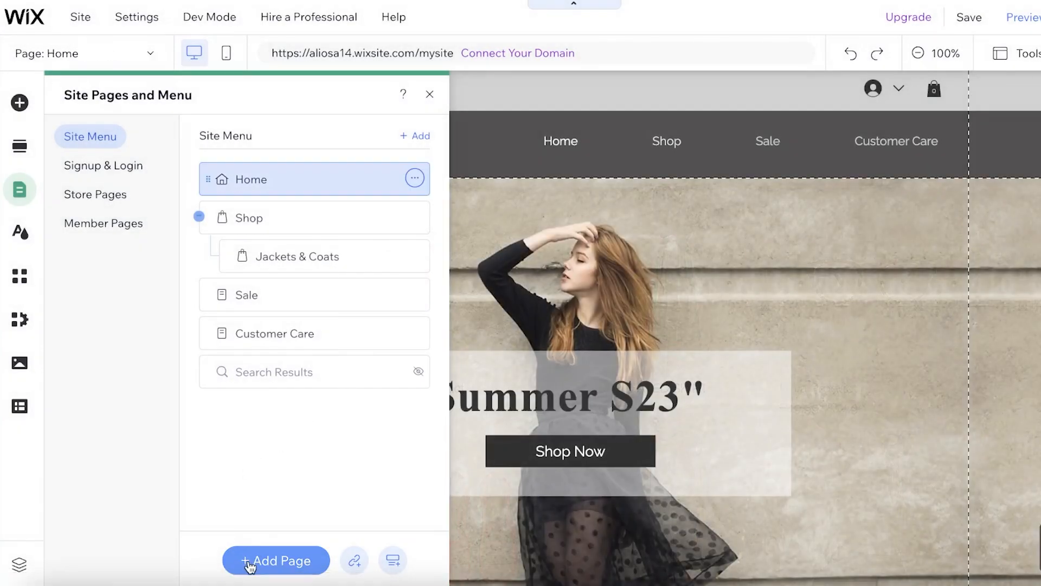
{"action": "left_click", "coordinate": [608, 274]}
{"action": "left_click", "coordinate": [967, 21]}
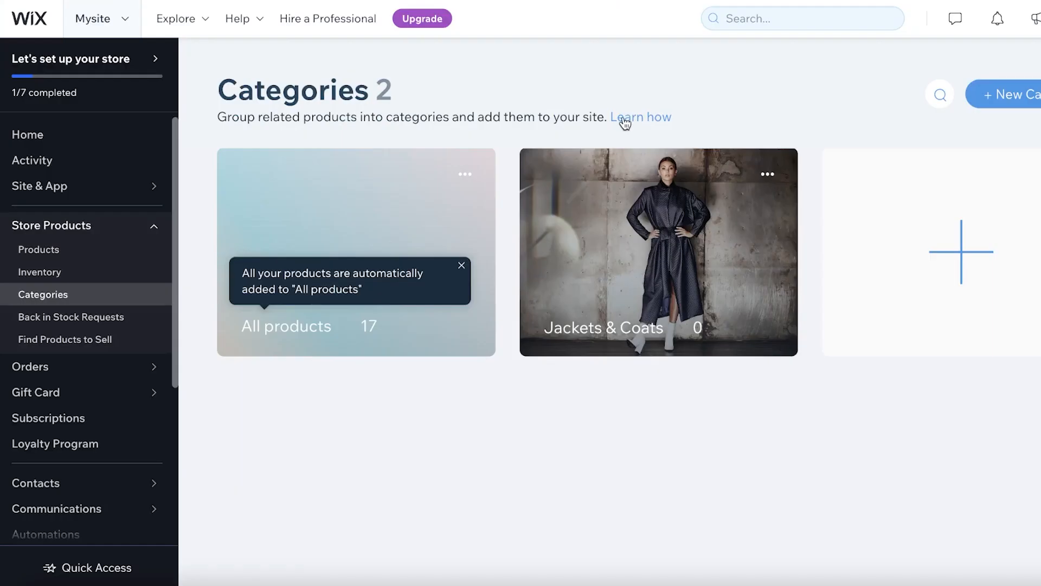
Create a category named Shirts & Blousers with a white textured-top image, save it and proceed to the site editor
{"action": "left_click", "coordinate": [943, 248]}
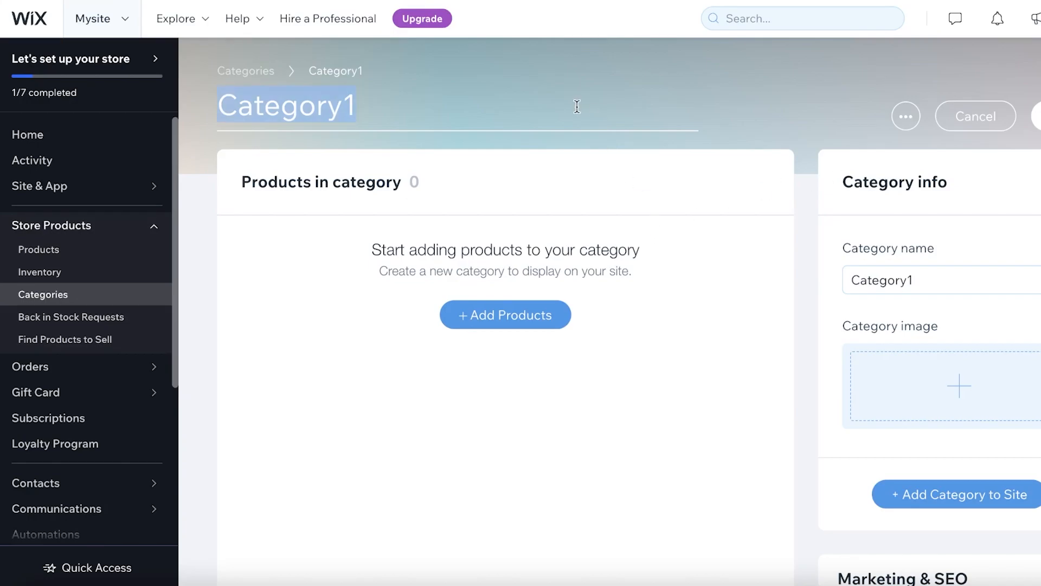
{"action": "type", "text": "Shirts & Blousers"}
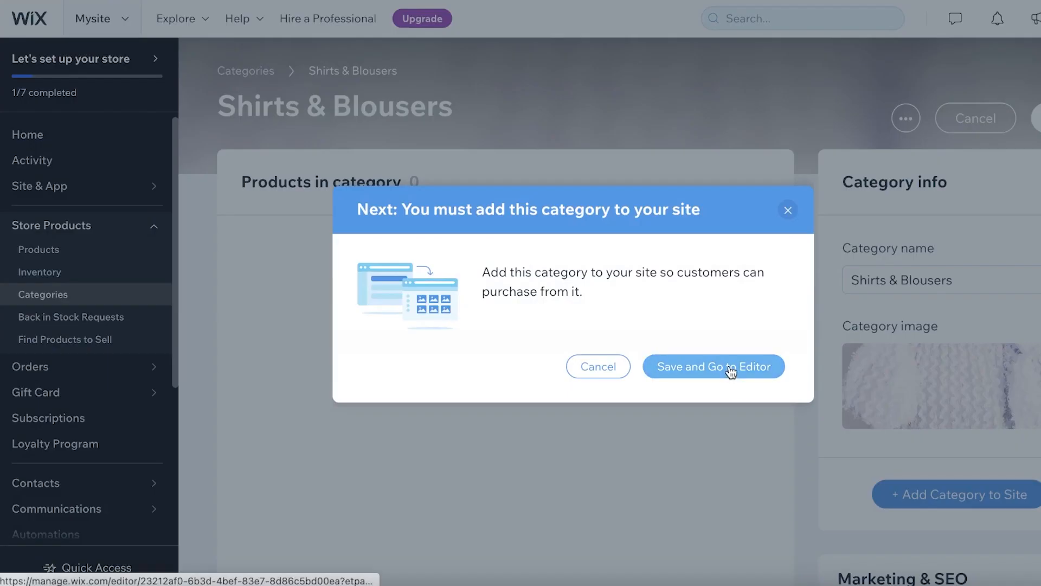
{"action": "left_click", "coordinate": [727, 367]}
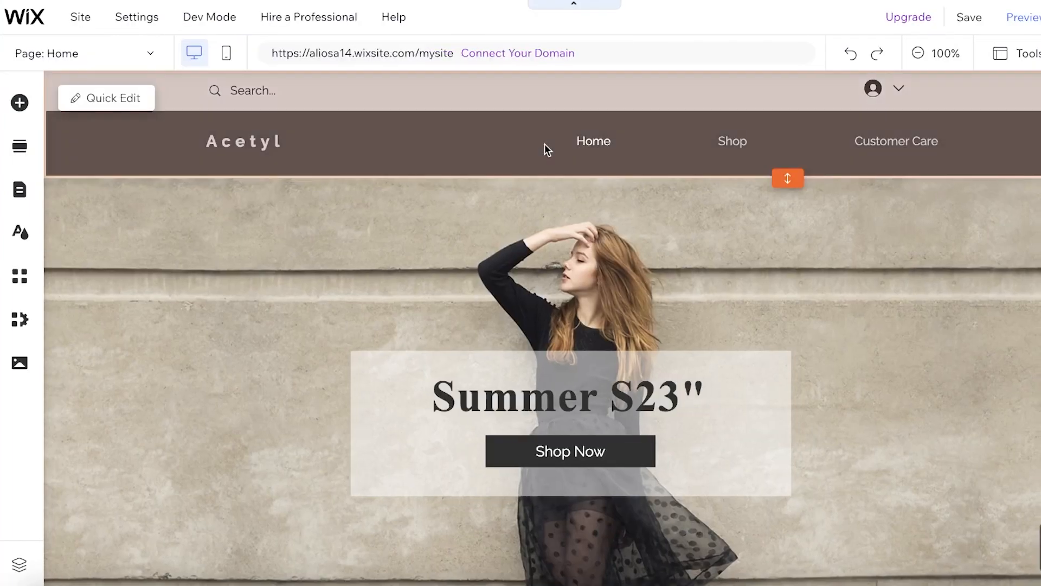
{"action": "scroll", "coordinate": [637, 213], "scroll_direction": "down", "scroll_amount": 1}
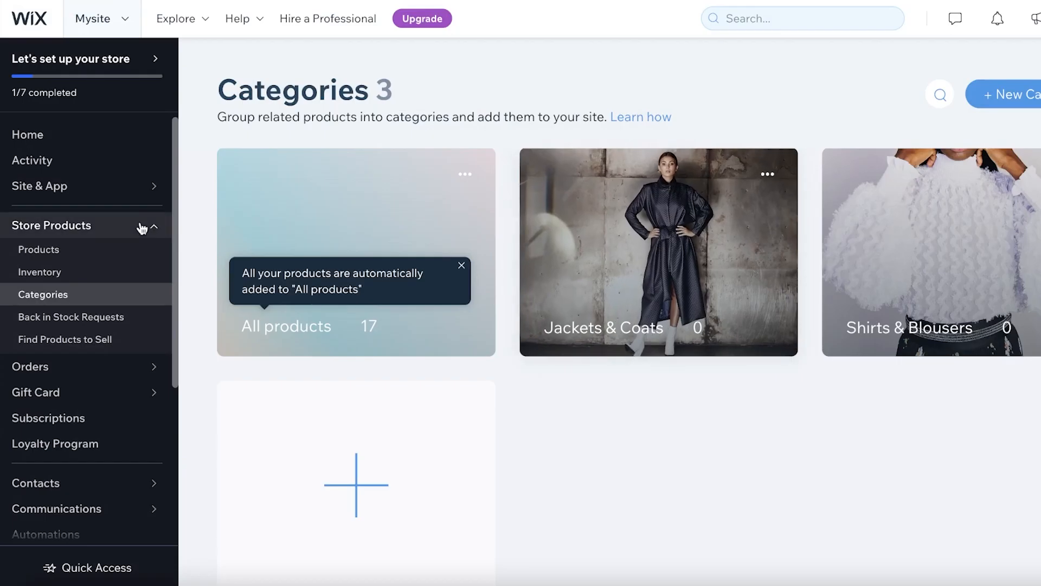
Delete all of the template's sample products from the store's product list
{"action": "mouse_move", "coordinate": [73, 233]}
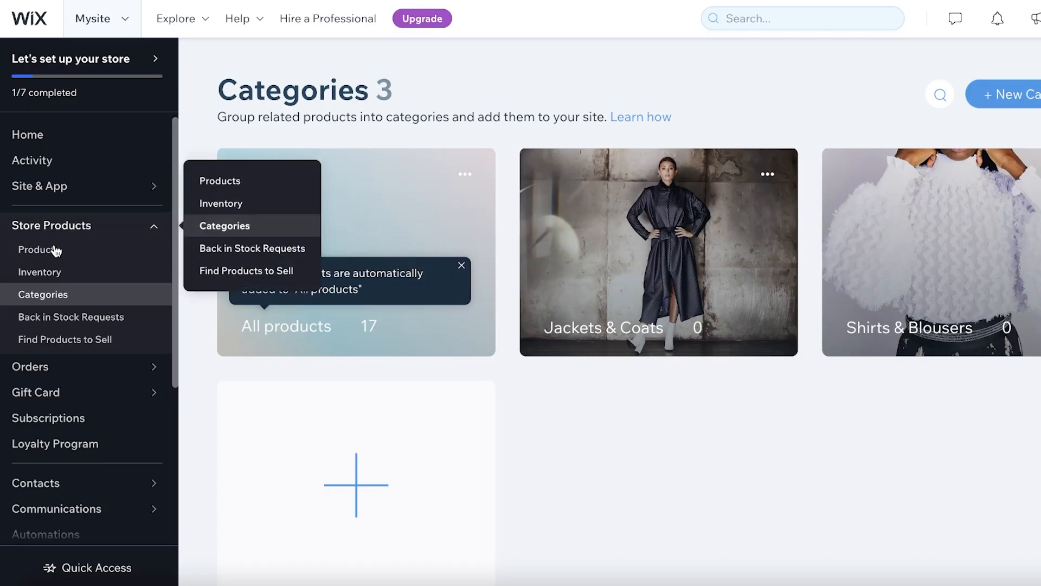
{"action": "left_click", "coordinate": [56, 250]}
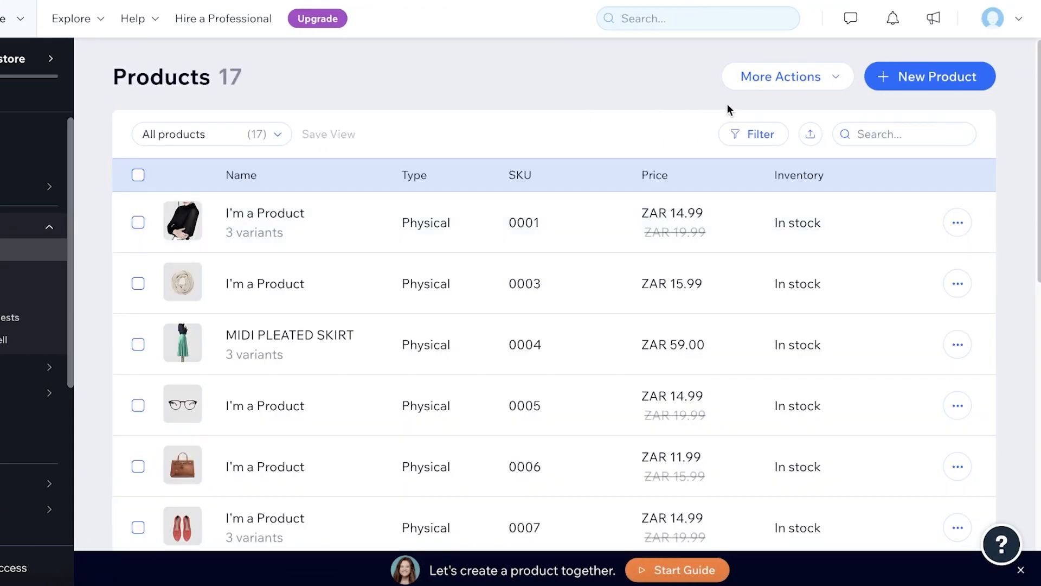
{"action": "left_click", "coordinate": [138, 175]}
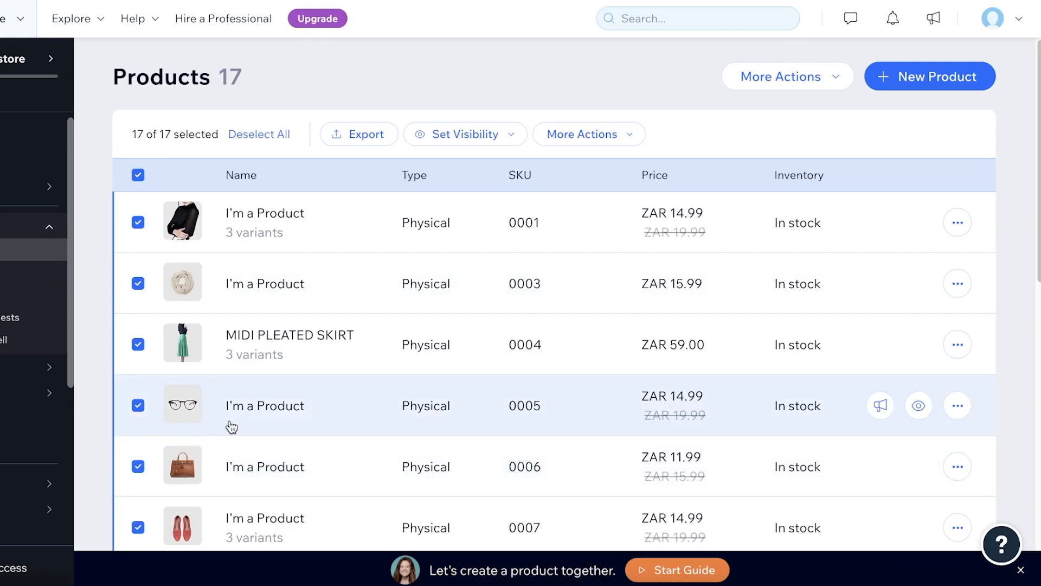
{"action": "scroll", "coordinate": [271, 266], "scroll_direction": "down", "scroll_amount": 10}
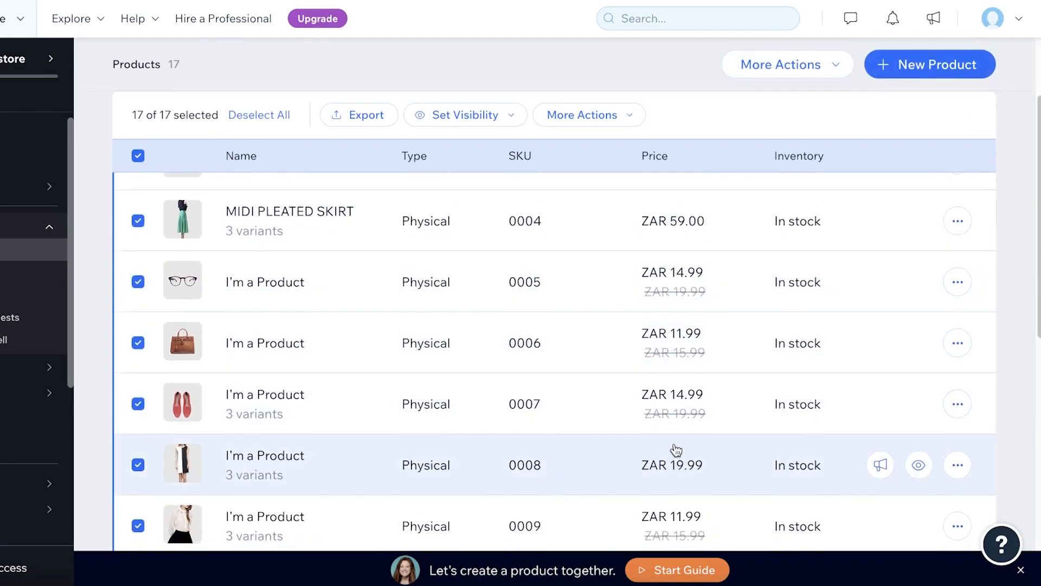
{"action": "scroll", "coordinate": [218, 334], "scroll_direction": "up", "scroll_amount": 10}
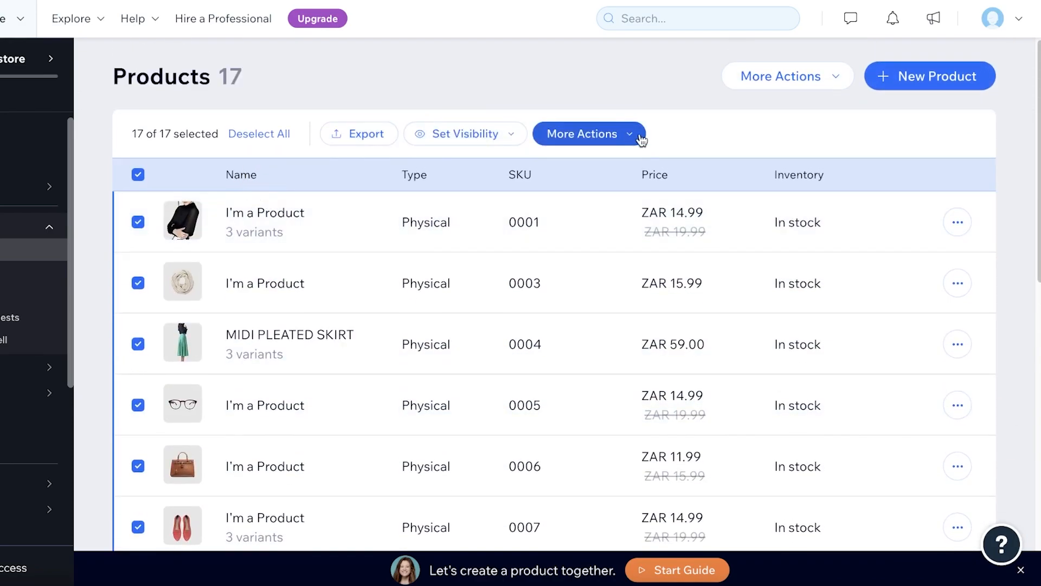
{"action": "left_click", "coordinate": [612, 135]}
{"action": "left_click", "coordinate": [545, 376]}
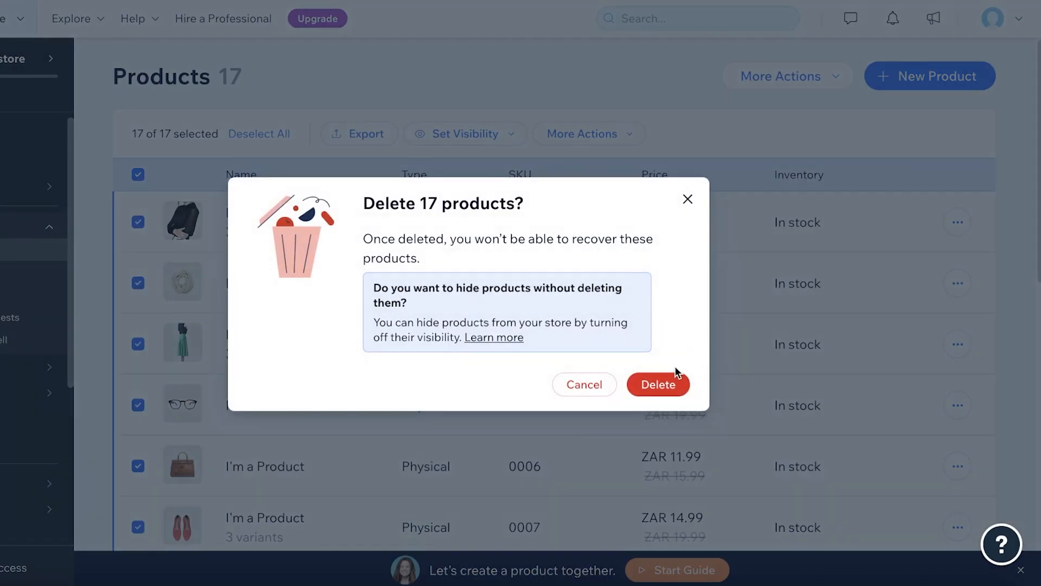
{"action": "left_click", "coordinate": [658, 382]}
Start a new physical product and upload the four wckt22408 green and wckt22414 purple images from the Downloads folder
{"action": "left_click", "coordinate": [582, 312]}
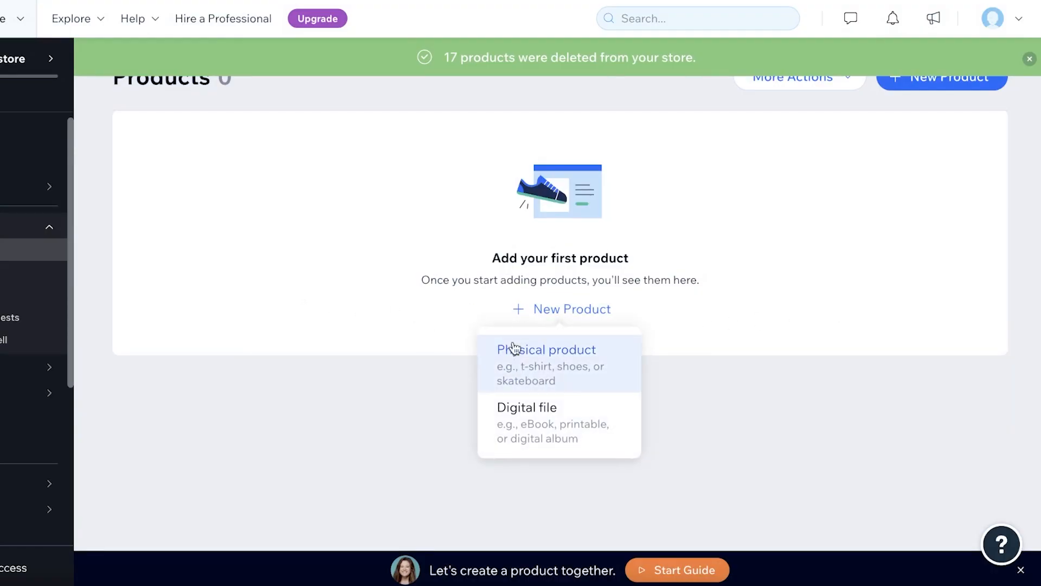
{"action": "left_click", "coordinate": [525, 366]}
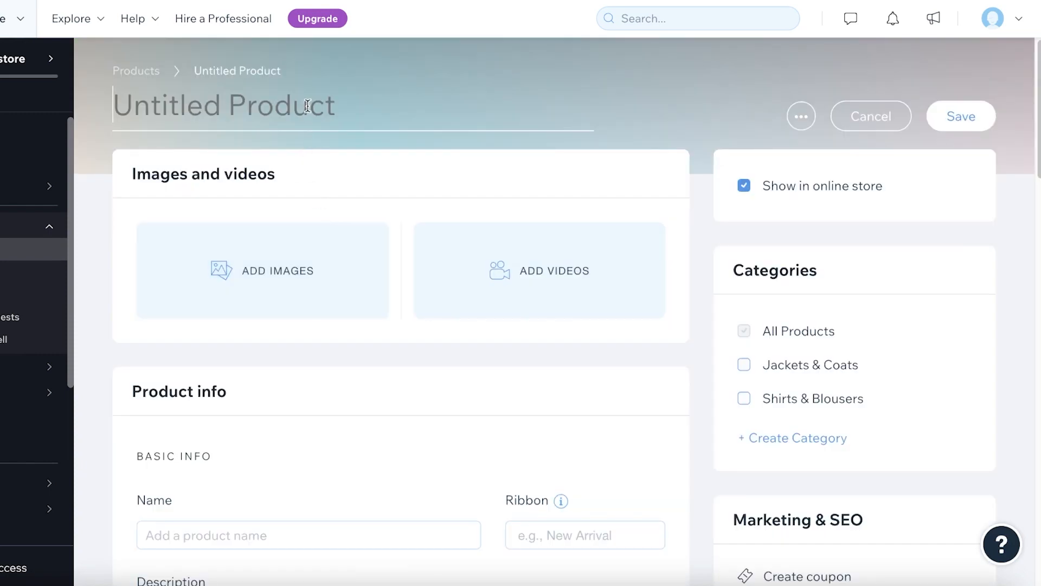
{"action": "left_click", "coordinate": [244, 288]}
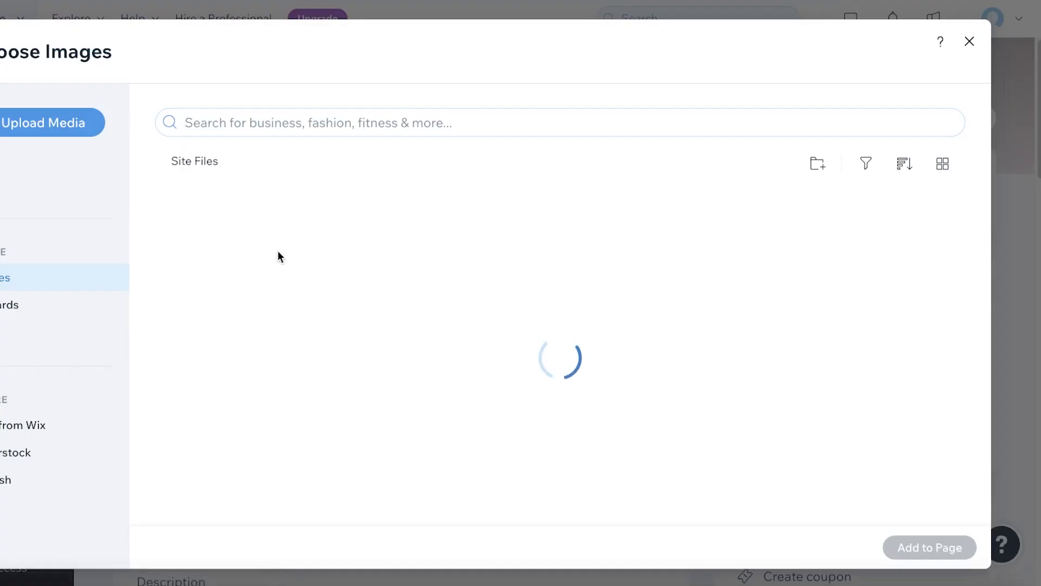
{"action": "left_click", "coordinate": [71, 123]}
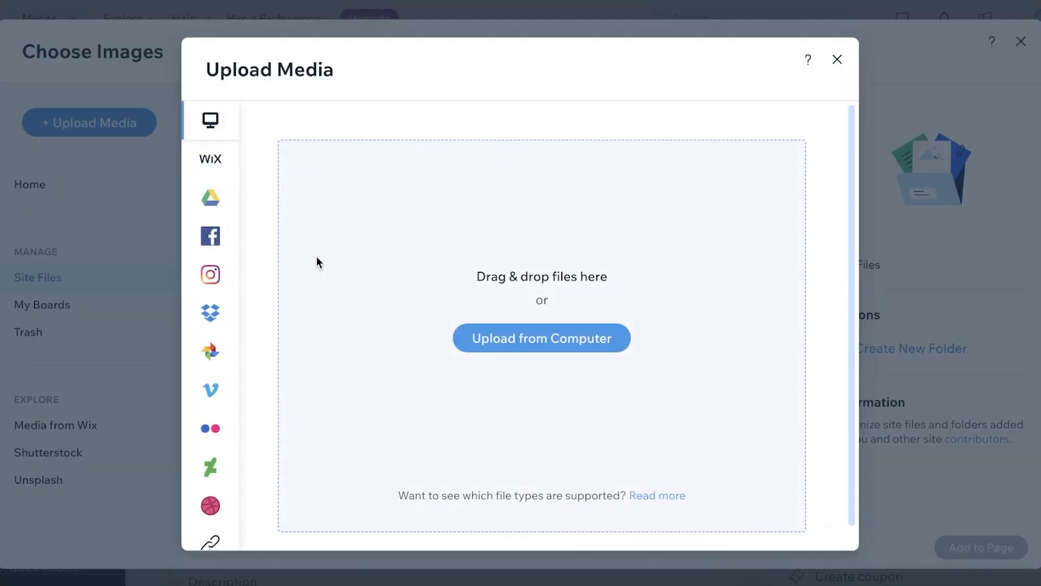
{"action": "left_click", "coordinate": [536, 346]}
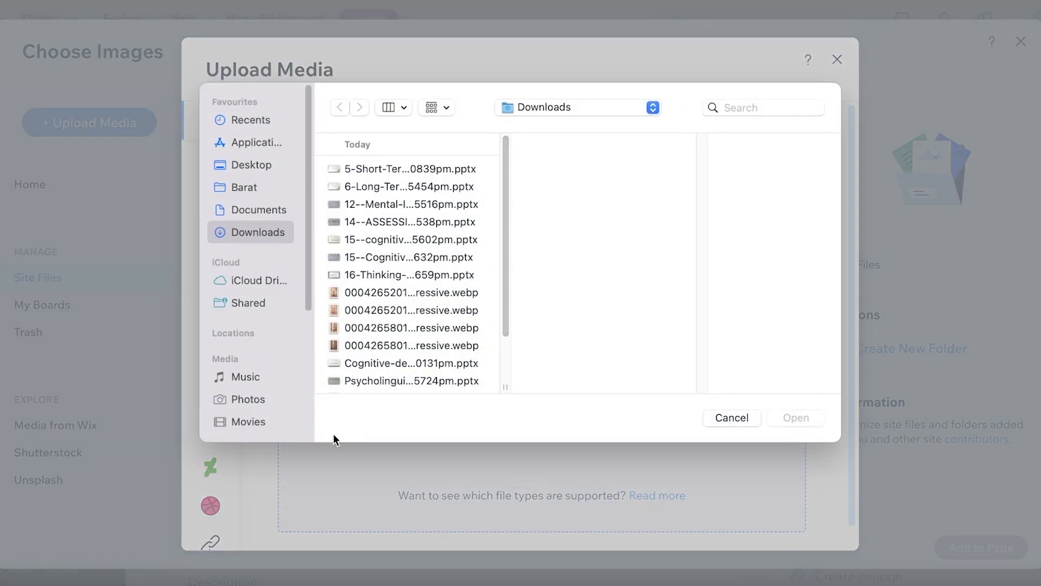
{"action": "scroll", "coordinate": [427, 314], "scroll_direction": "down", "scroll_amount": 3}
{"action": "left_click_drag", "start_coordinate": [482, 324], "coordinate": [398, 389]}
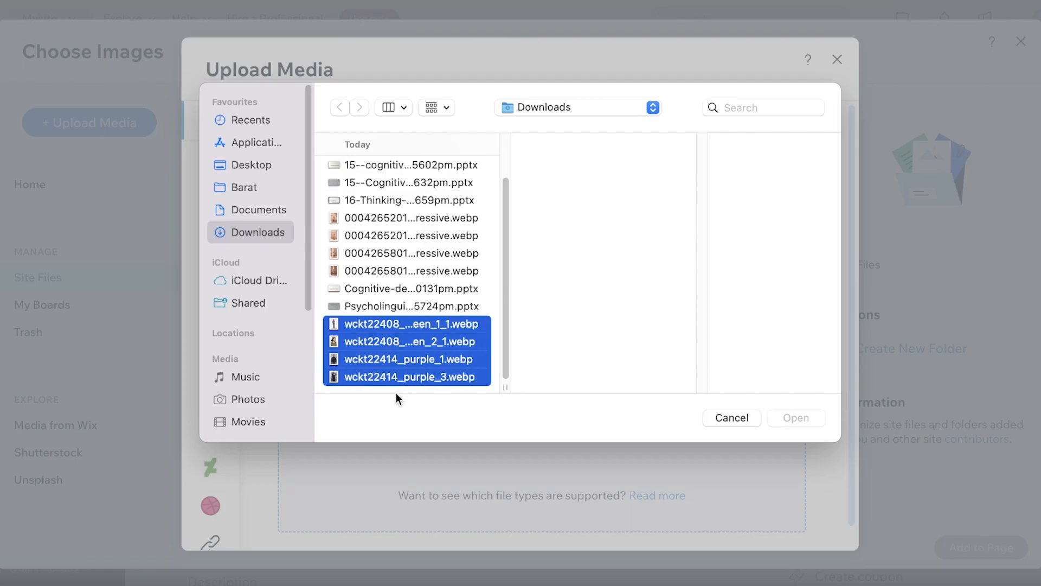
{"action": "left_click", "coordinate": [808, 417]}
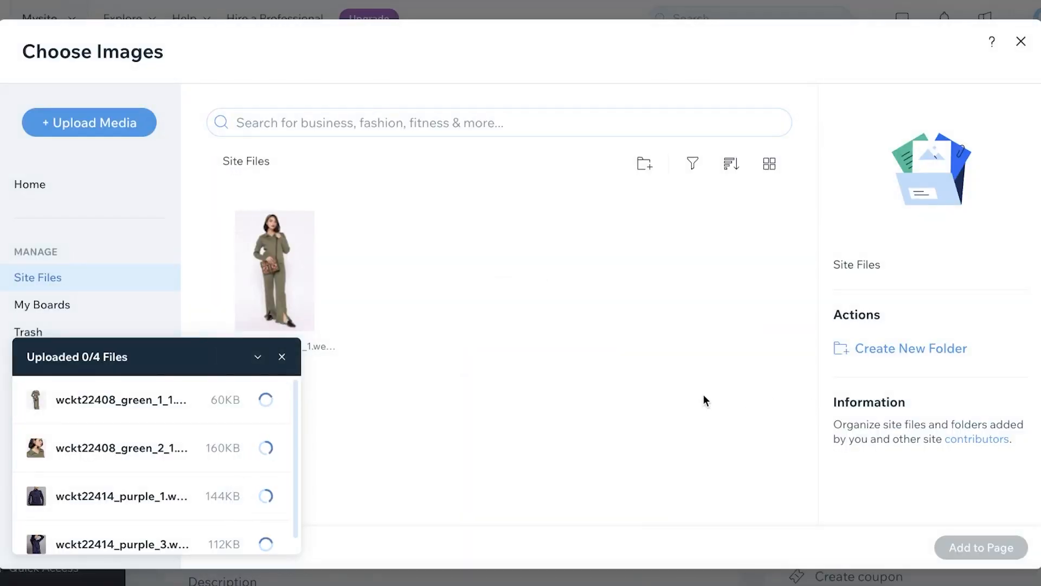
Upload the four 000426 coat images and add the wckt22408_green_2_1 and wckt22408_green_1_1 photos to the product
{"action": "scroll", "coordinate": [142, 434], "scroll_direction": "down", "scroll_amount": 1}
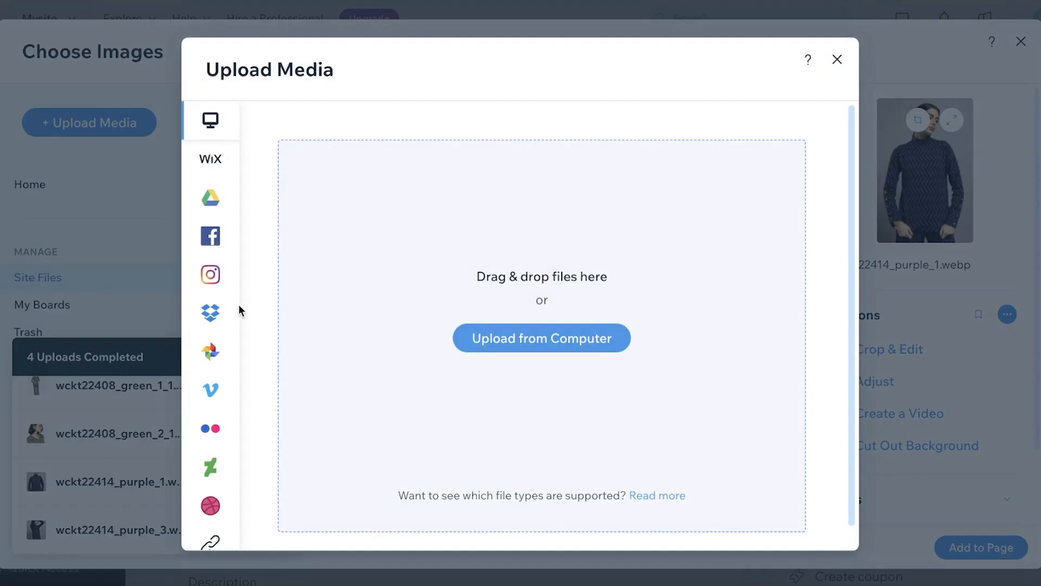
{"action": "left_click", "coordinate": [530, 337]}
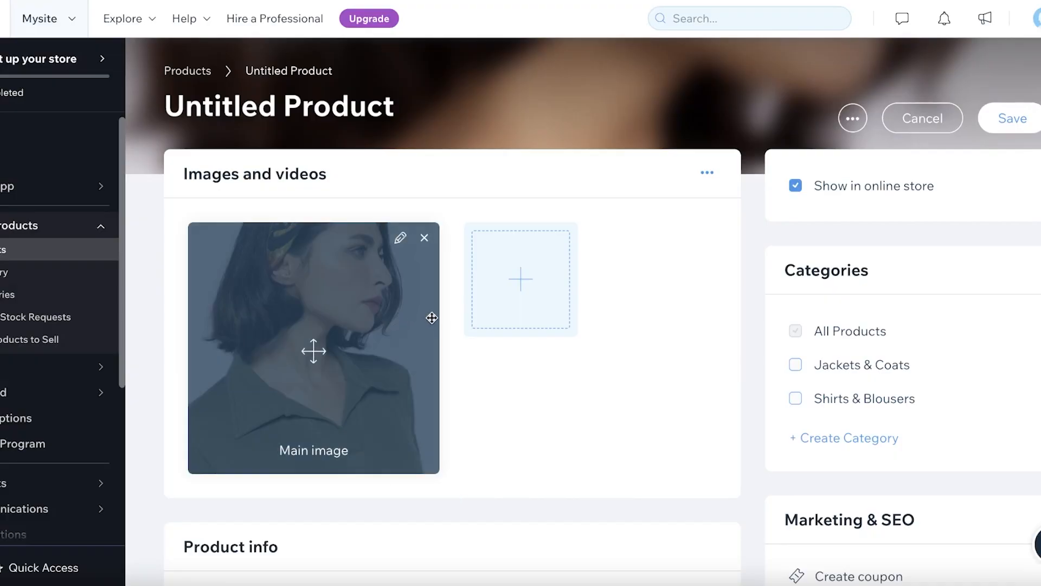
{"action": "left_click", "coordinate": [503, 314]}
{"action": "left_click", "coordinate": [461, 395]}
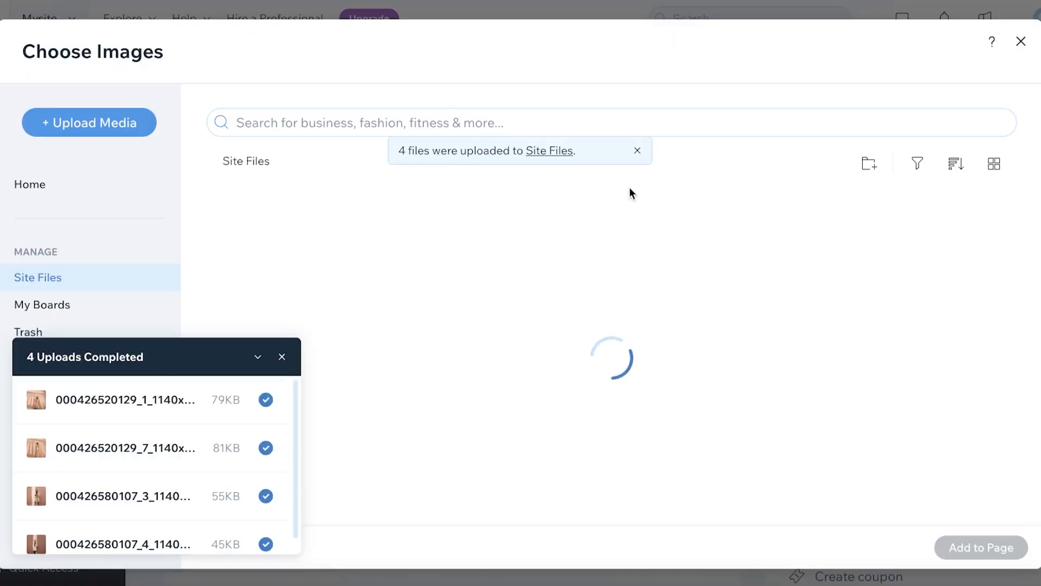
{"action": "left_click", "coordinate": [281, 357]}
{"action": "left_click", "coordinate": [679, 437]}
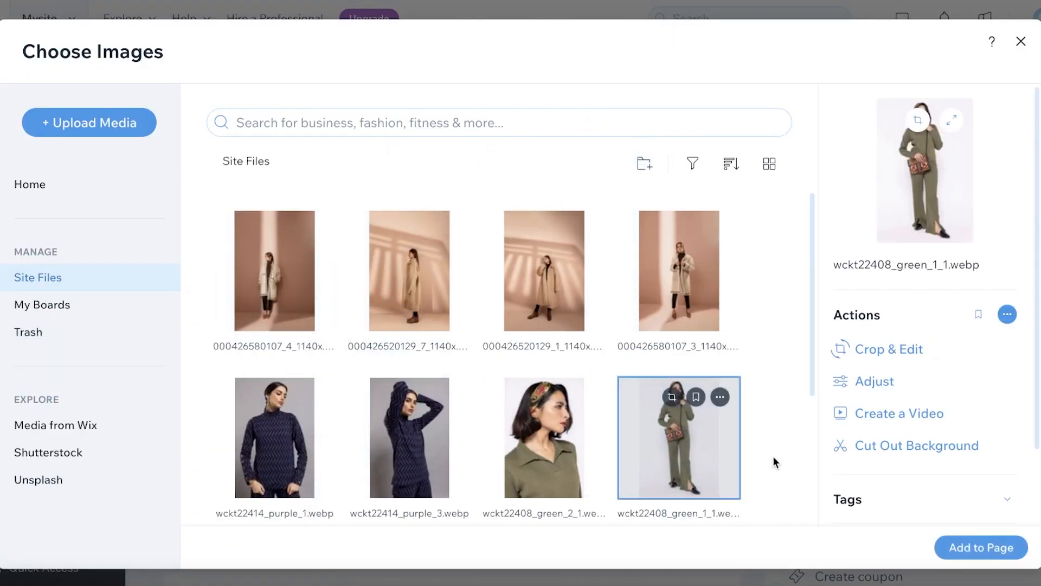
{"action": "left_click", "coordinate": [981, 547]}
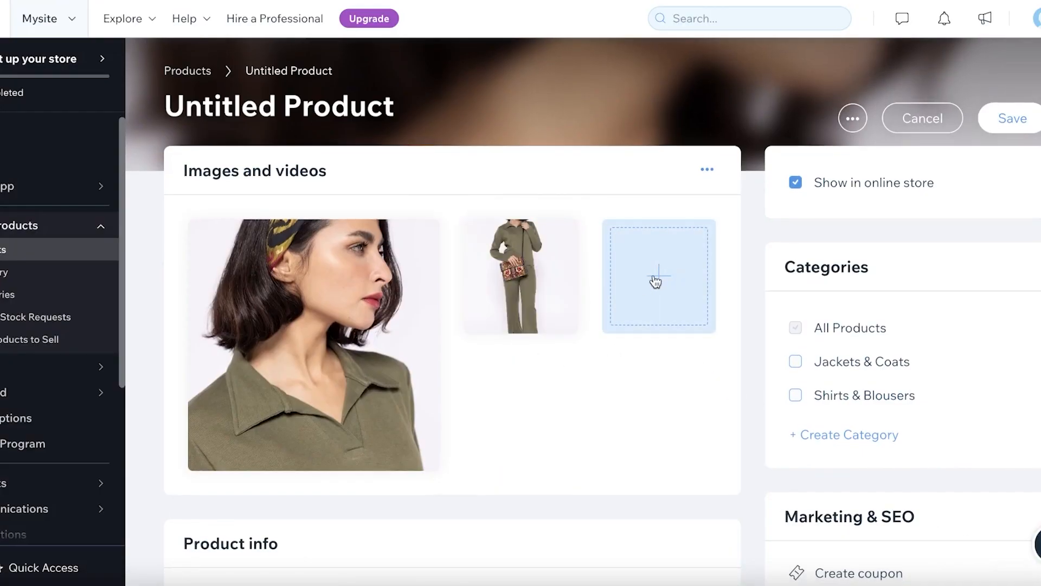
Try to make the full-length green outfit photo the product's main image
{"action": "left_click", "coordinate": [400, 235]}
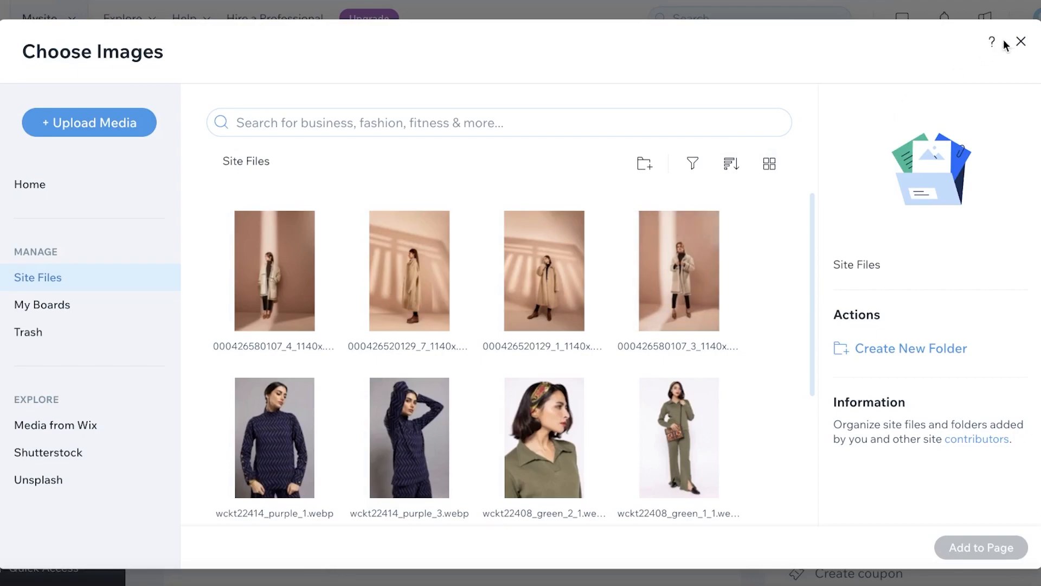
{"action": "left_click", "coordinate": [1021, 41]}
{"action": "left_click_drag", "start_coordinate": [521, 279], "coordinate": [255, 331]}
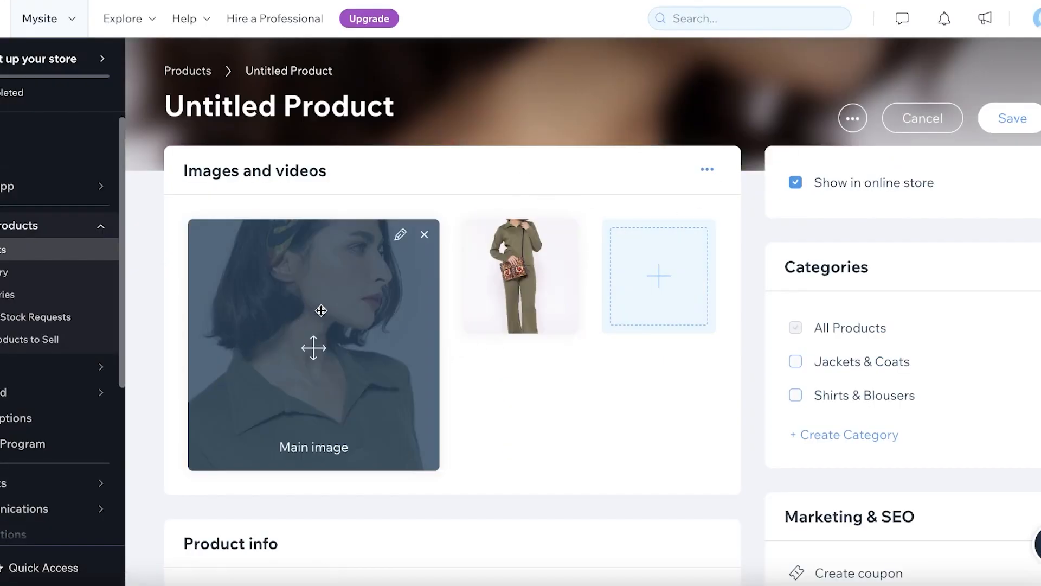
Crop the product's main image to about 633 × 897 px, keeping the Free crop ratio
{"action": "left_click", "coordinate": [399, 236]}
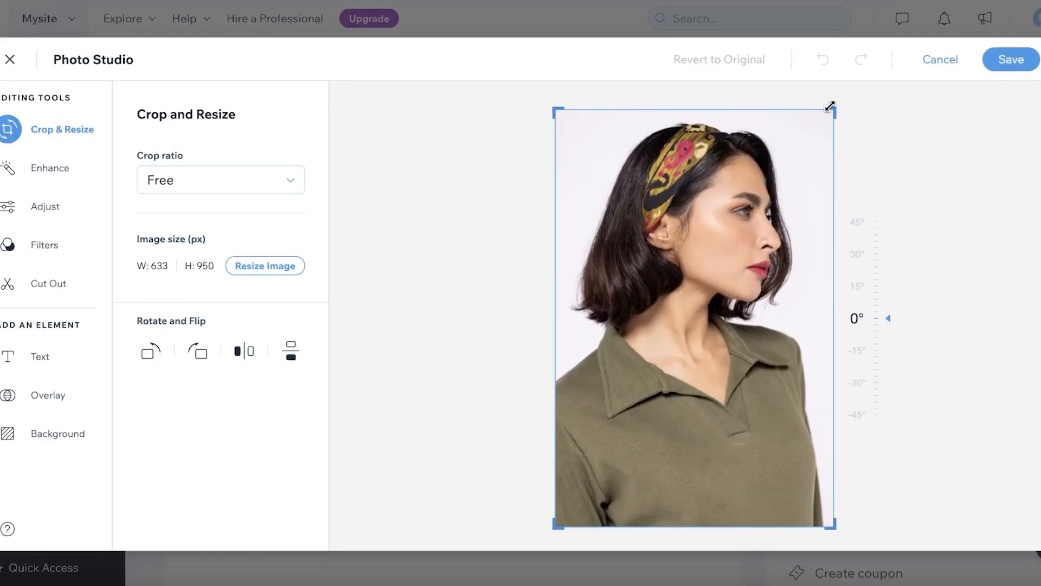
{"action": "left_click_drag", "start_coordinate": [830, 106], "coordinate": [844, 128]}
{"action": "left_click", "coordinate": [230, 185]}
{"action": "left_click", "coordinate": [301, 212]}
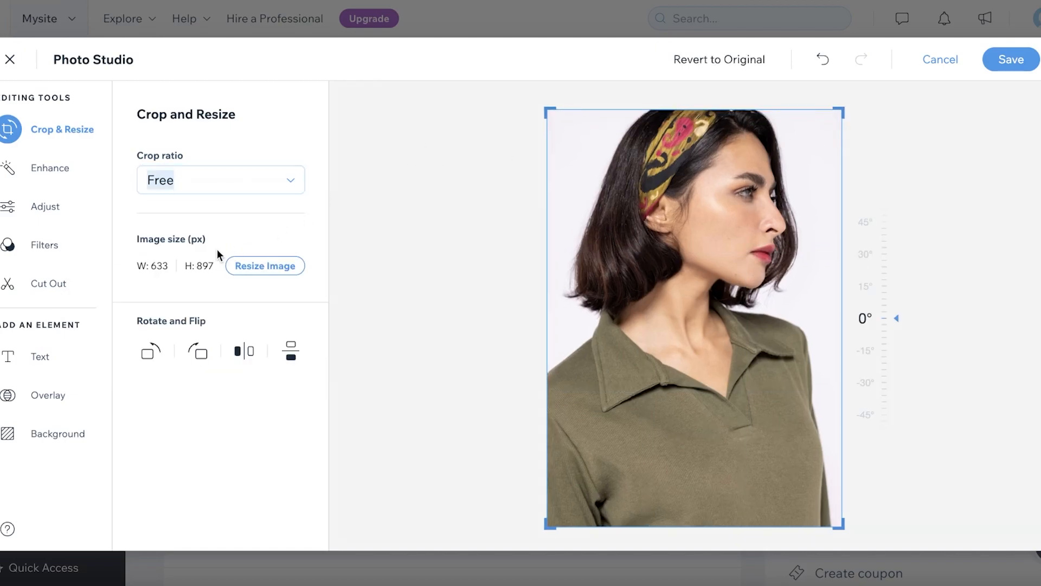
Try flipping the main image horizontally and vertically, restoring its original orientation
{"action": "left_click", "coordinate": [242, 351]}
{"action": "left_click", "coordinate": [291, 358]}
{"action": "left_click", "coordinate": [243, 353]}
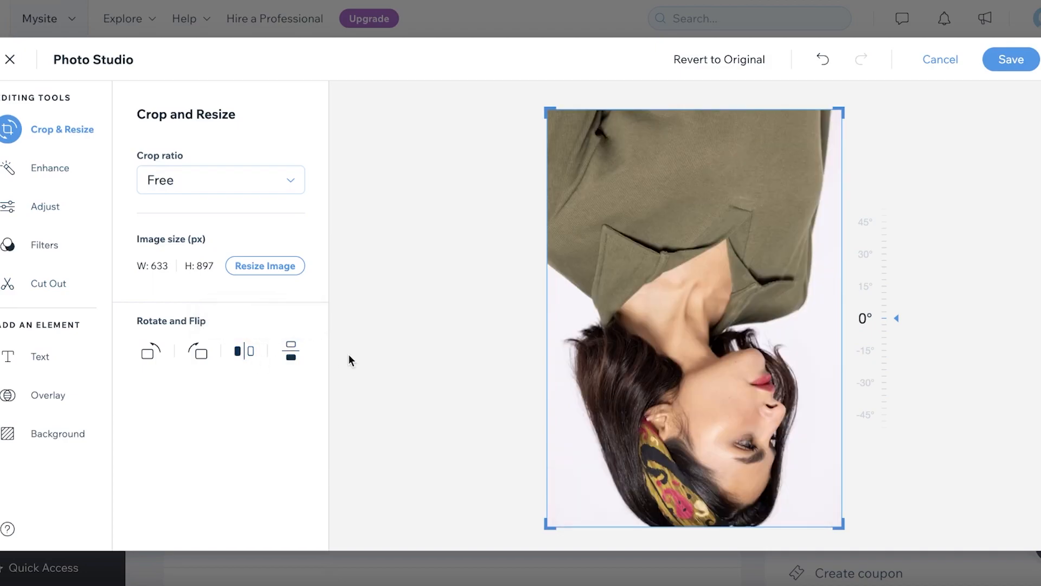
{"action": "left_click", "coordinate": [296, 358]}
Flip the main image horizontally and save the edited photo to the product
{"action": "left_click", "coordinate": [243, 351]}
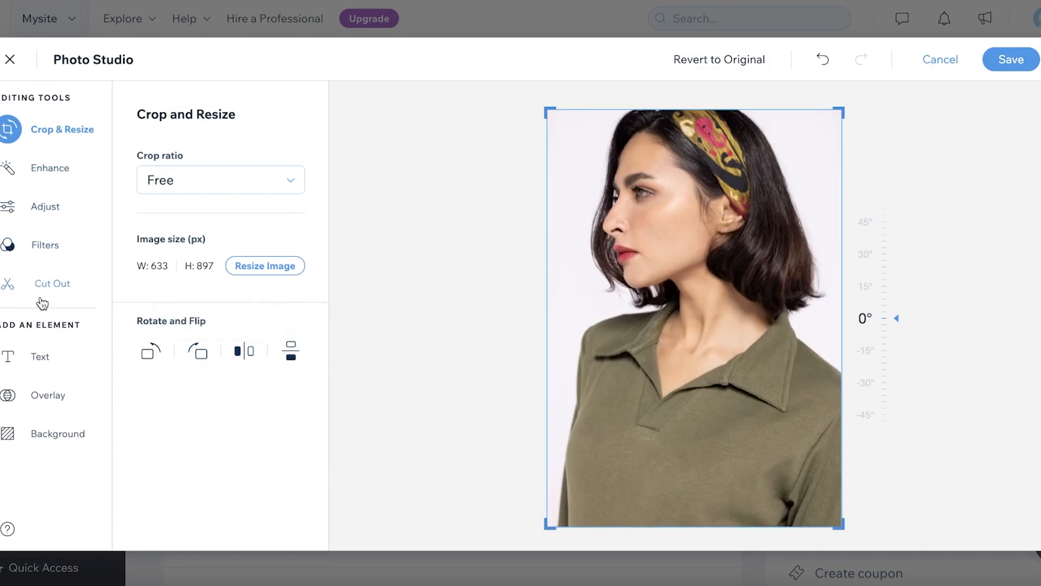
{"action": "left_click", "coordinate": [1004, 60]}
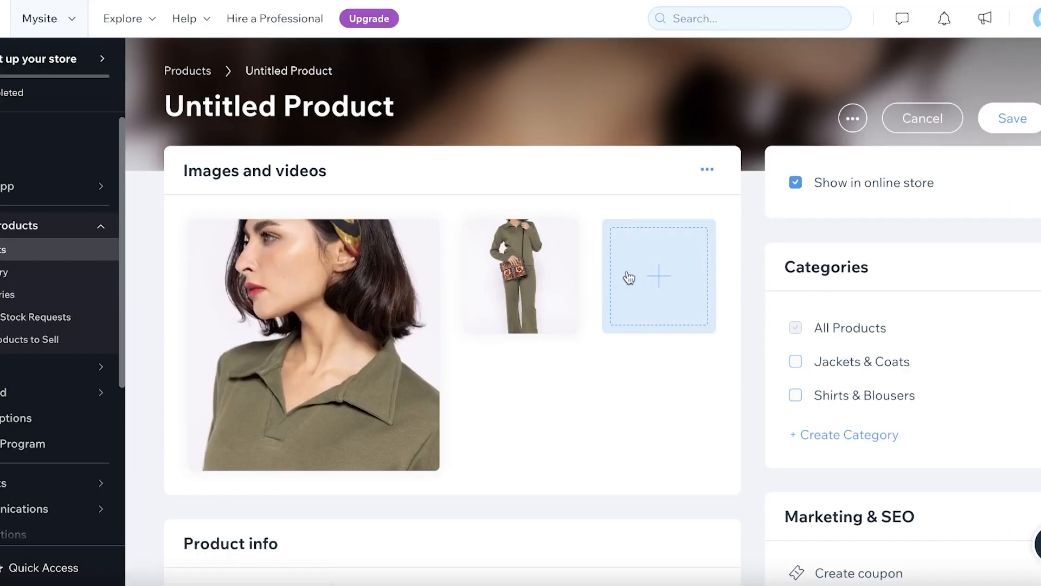
Name the product Polo Shirt and give it the ribbon Hot Seller
{"action": "scroll", "coordinate": [542, 258], "scroll_direction": "down", "scroll_amount": 4}
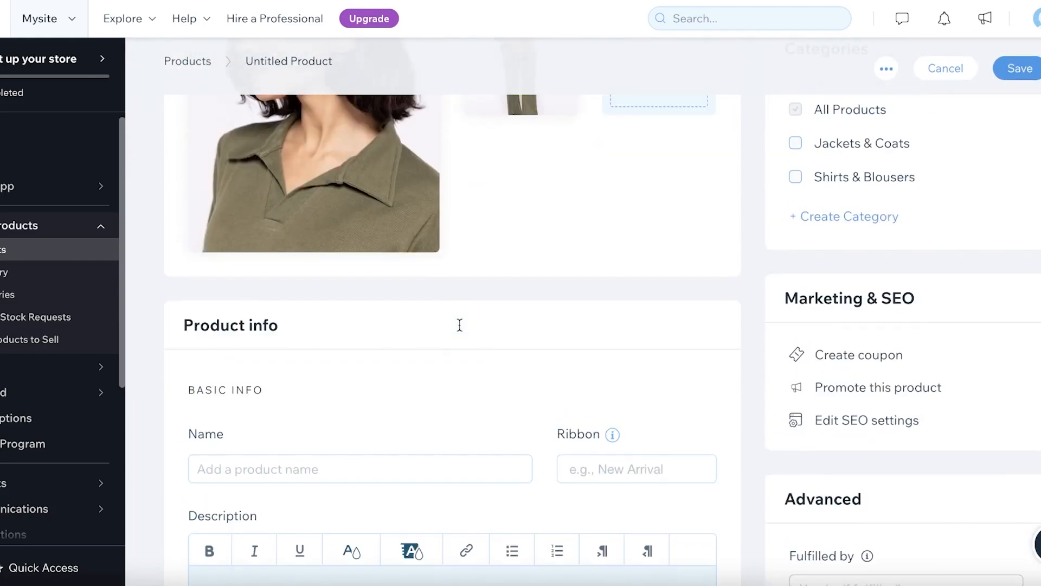
{"action": "left_click", "coordinate": [251, 462]}
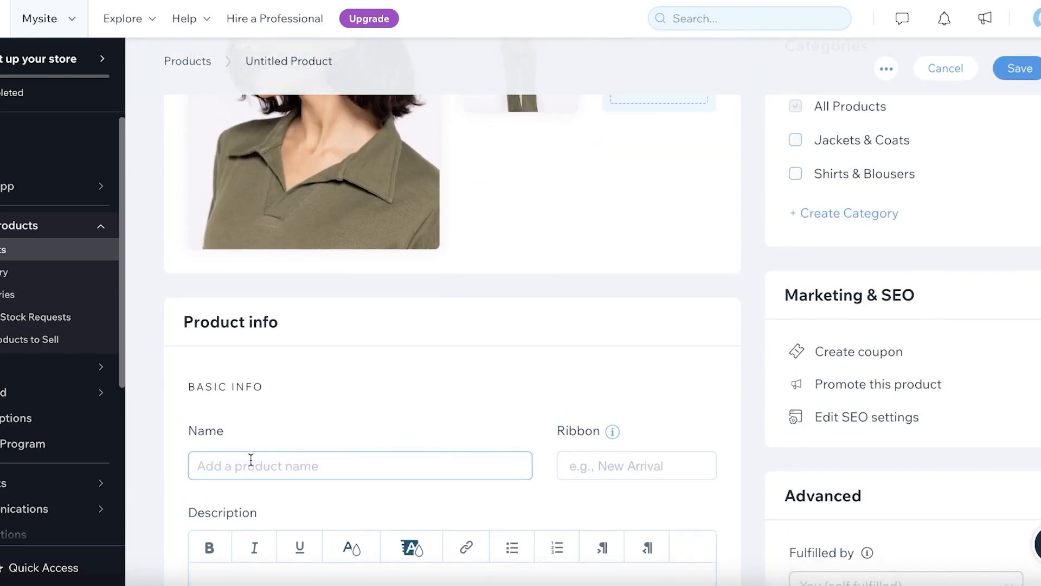
{"action": "type", "text": "Polo Shirt"}
{"action": "scroll", "coordinate": [541, 353], "scroll_direction": "down", "scroll_amount": 3}
{"action": "left_click", "coordinate": [595, 319]}
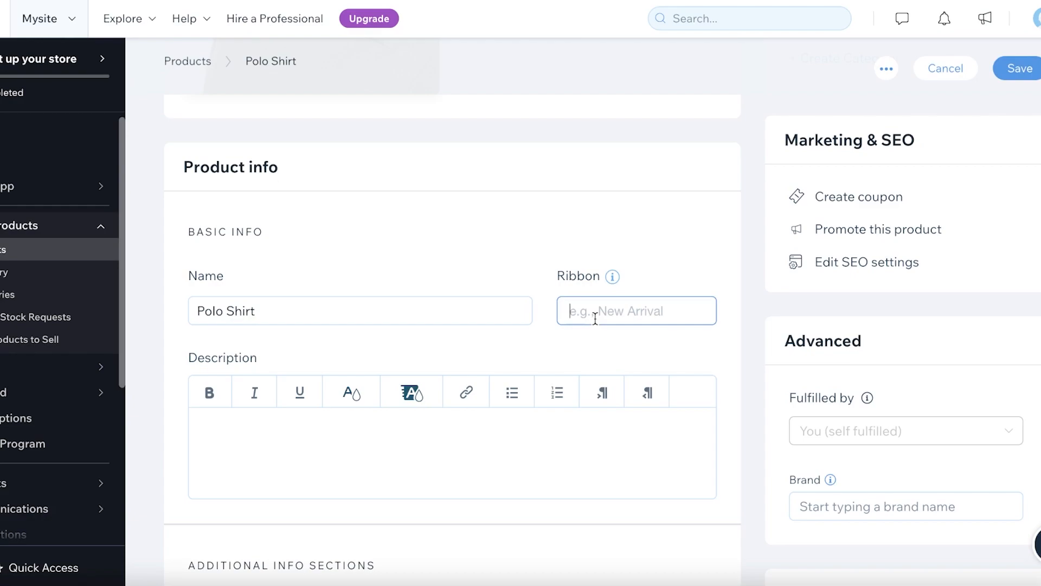
{"action": "type", "text": "Hot Seller"}
{"action": "left_click", "coordinate": [649, 345]}
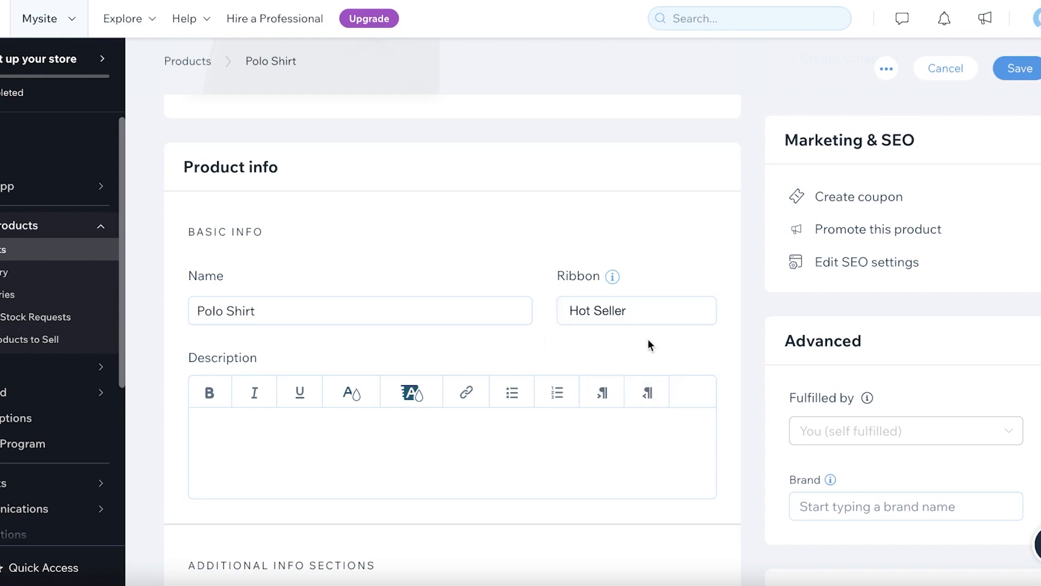
Describe the product as "This is a easy breathable polo shirt. For both comfort and style.", followed by lines "-90% Cotton", "-5% Lyra" and "-5% Elastane"
{"action": "scroll", "coordinate": [720, 231], "scroll_direction": "down", "scroll_amount": 1}
{"action": "scroll", "coordinate": [441, 314], "scroll_direction": "down", "scroll_amount": 1}
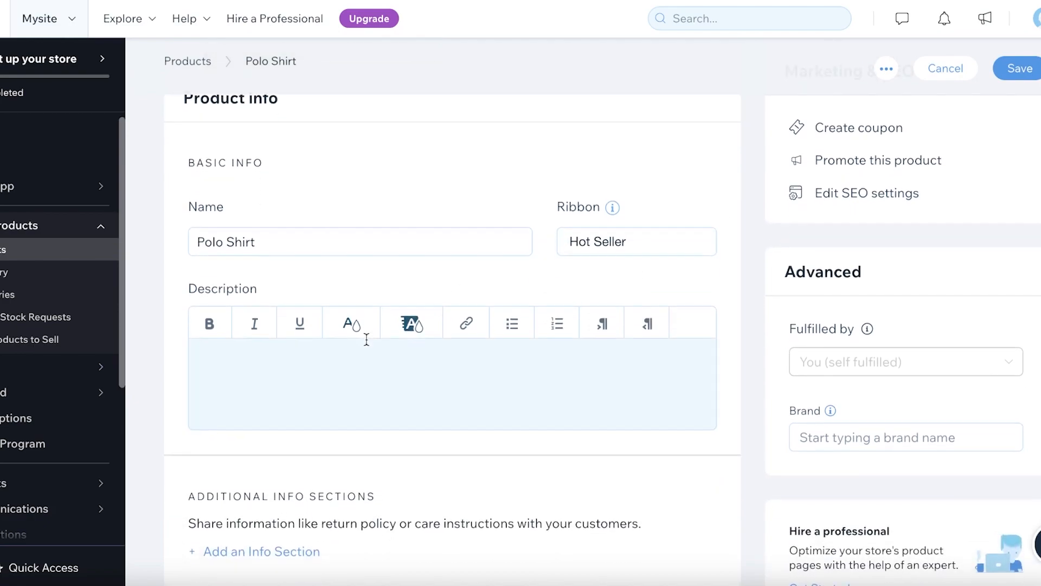
{"action": "left_click", "coordinate": [350, 370]}
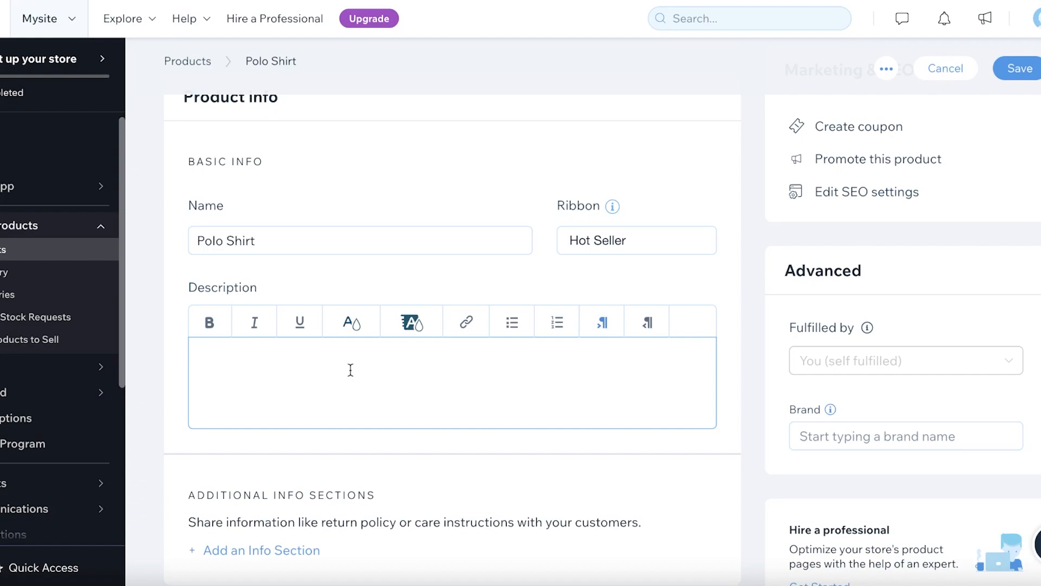
{"action": "type", "text": "This is a easy breathable polo shirt. For both comfort and style.  -90% Cotton -5% Lyra -5% Elastane"}
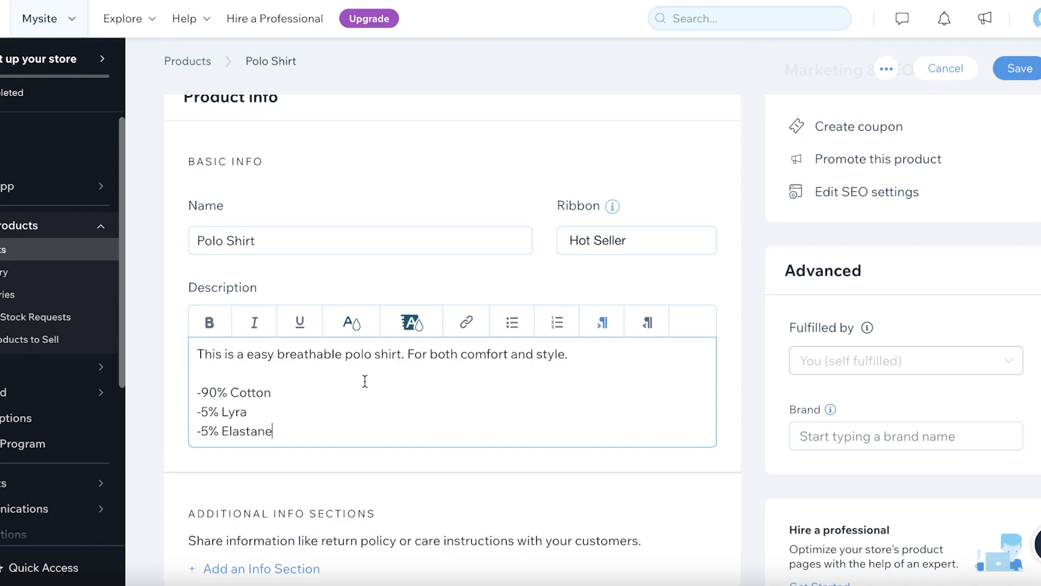
{"action": "scroll", "coordinate": [358, 379], "scroll_direction": "down", "scroll_amount": 1}
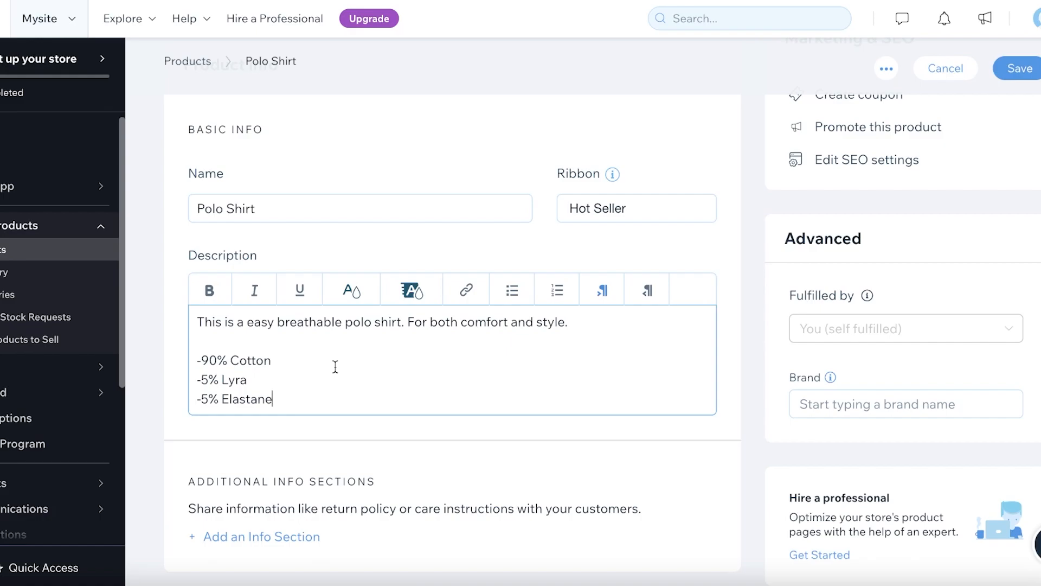
Assign the Polo Shirt product to the Shirts & Blousers category
{"action": "scroll", "coordinate": [907, 261], "scroll_direction": "up", "scroll_amount": 10}
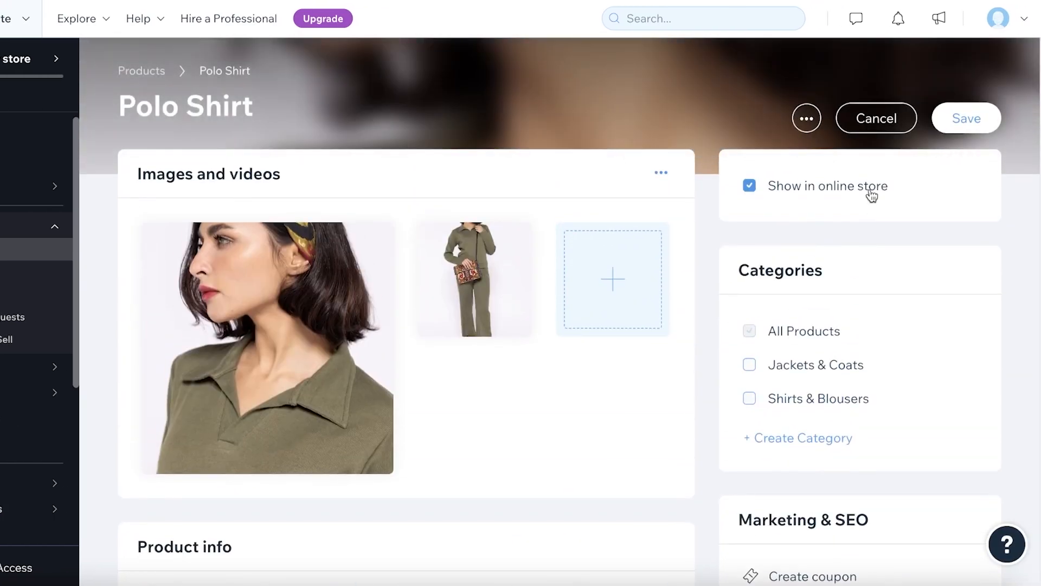
{"action": "scroll", "coordinate": [842, 261], "scroll_direction": "down", "scroll_amount": 1}
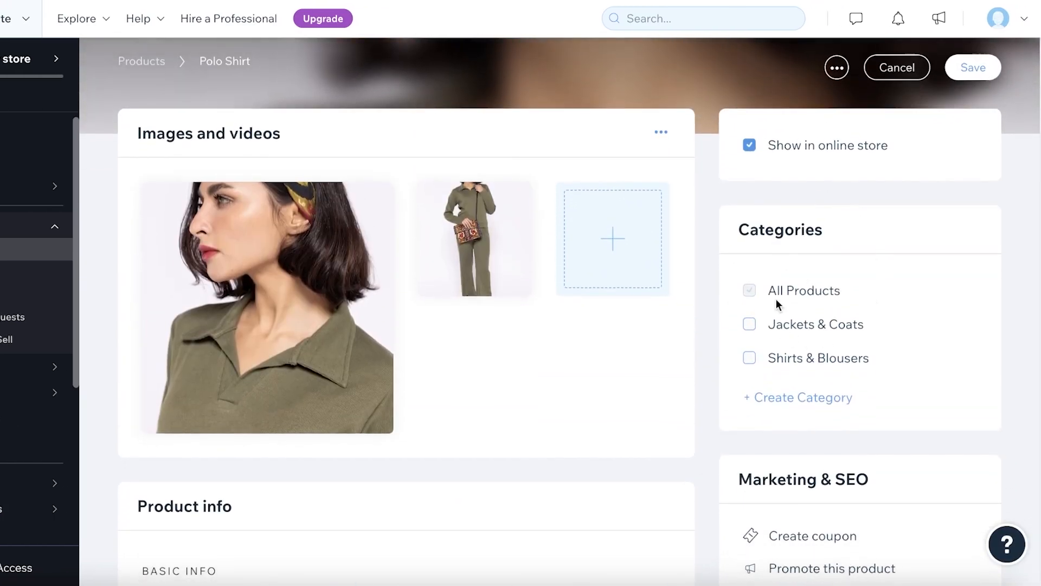
{"action": "left_click", "coordinate": [749, 361]}
Set the Polo Shirt's price to R33, leaving the brand empty
{"action": "scroll", "coordinate": [748, 362], "scroll_direction": "down", "scroll_amount": 4}
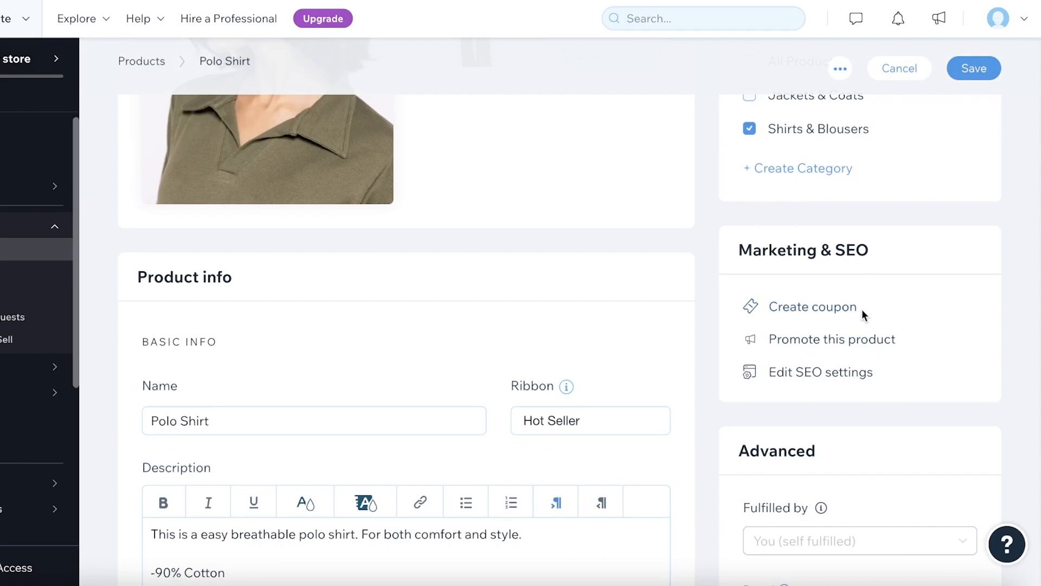
{"action": "scroll", "coordinate": [861, 306], "scroll_direction": "down", "scroll_amount": 5}
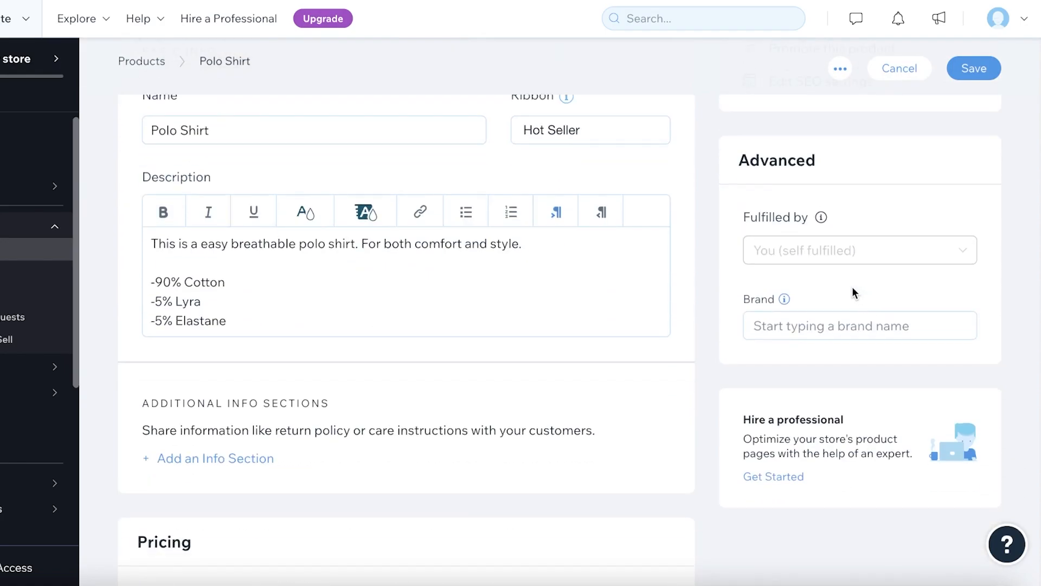
{"action": "left_click", "coordinate": [842, 327]}
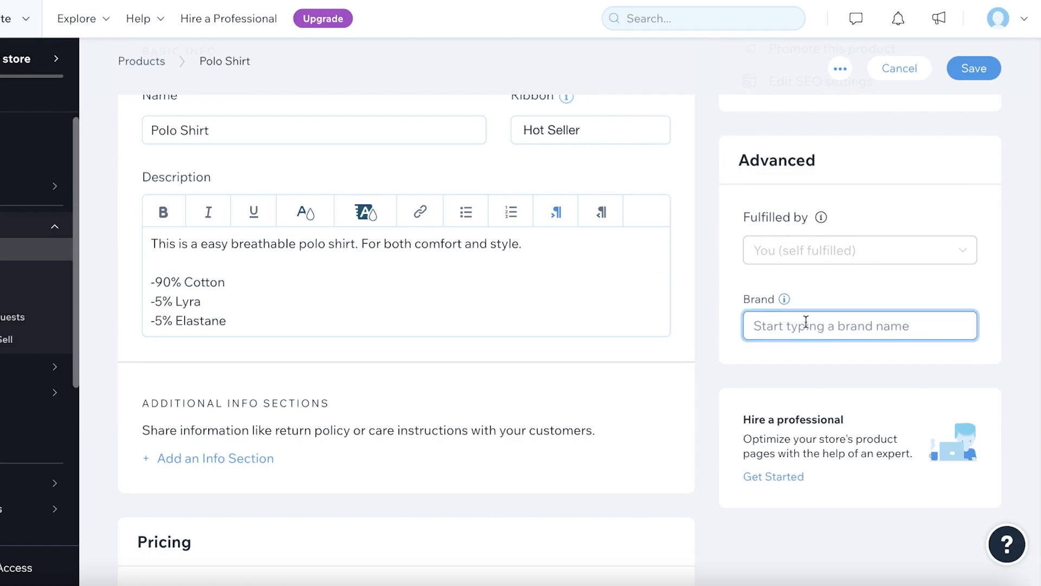
{"action": "scroll", "coordinate": [806, 323], "scroll_direction": "down", "scroll_amount": 3}
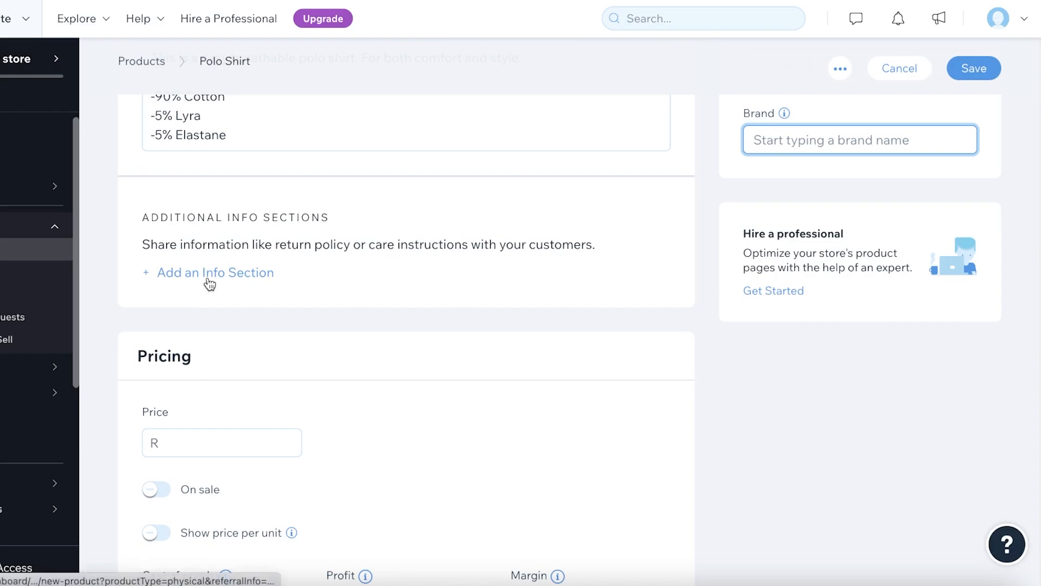
{"action": "scroll", "coordinate": [210, 282], "scroll_direction": "down", "scroll_amount": 5}
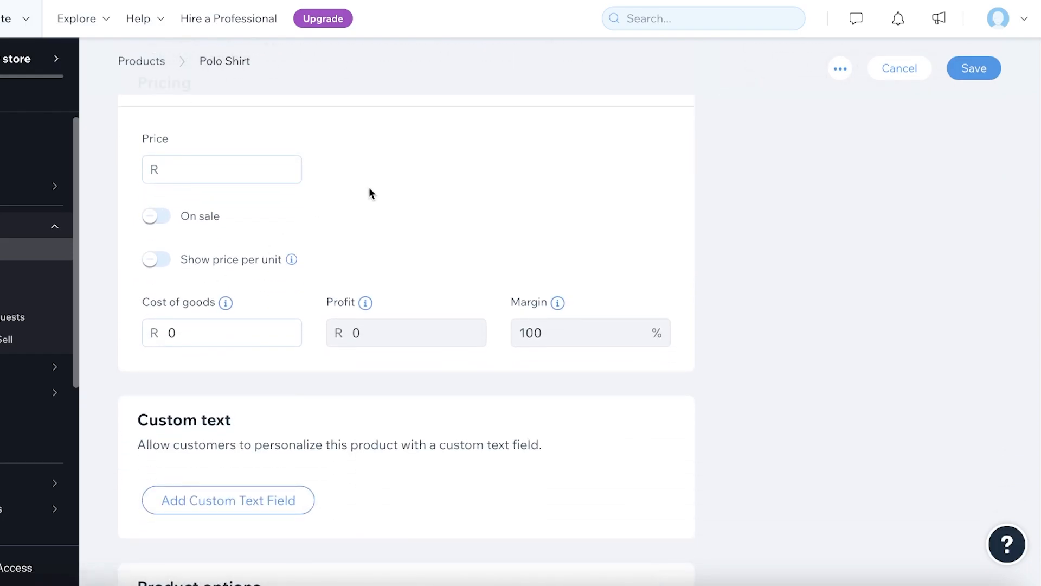
{"action": "scroll", "coordinate": [374, 185], "scroll_direction": "up", "scroll_amount": 1}
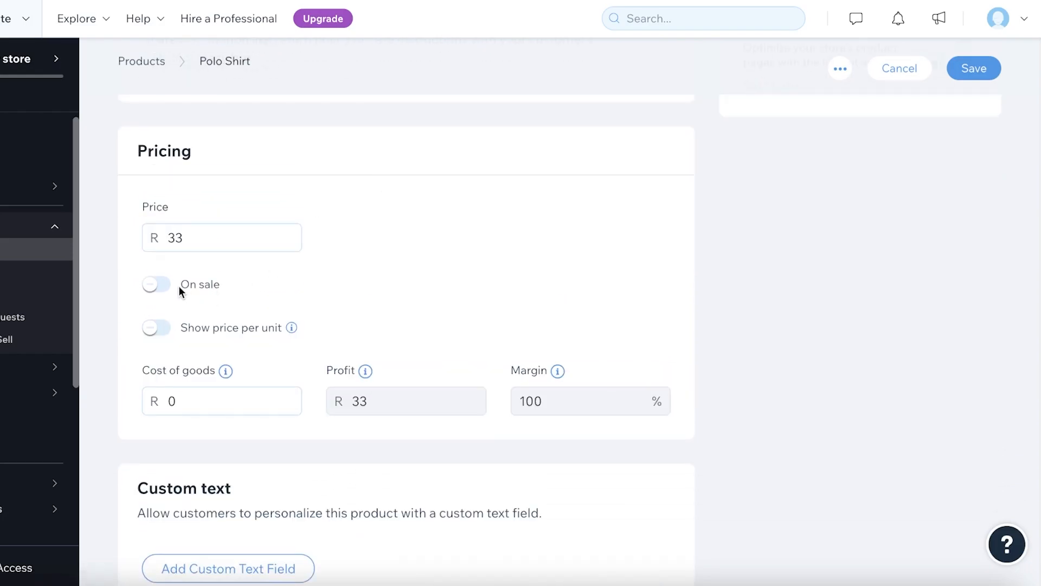
Try out the price-per-unit display for the product and switch it off again
{"action": "left_click", "coordinate": [162, 336]}
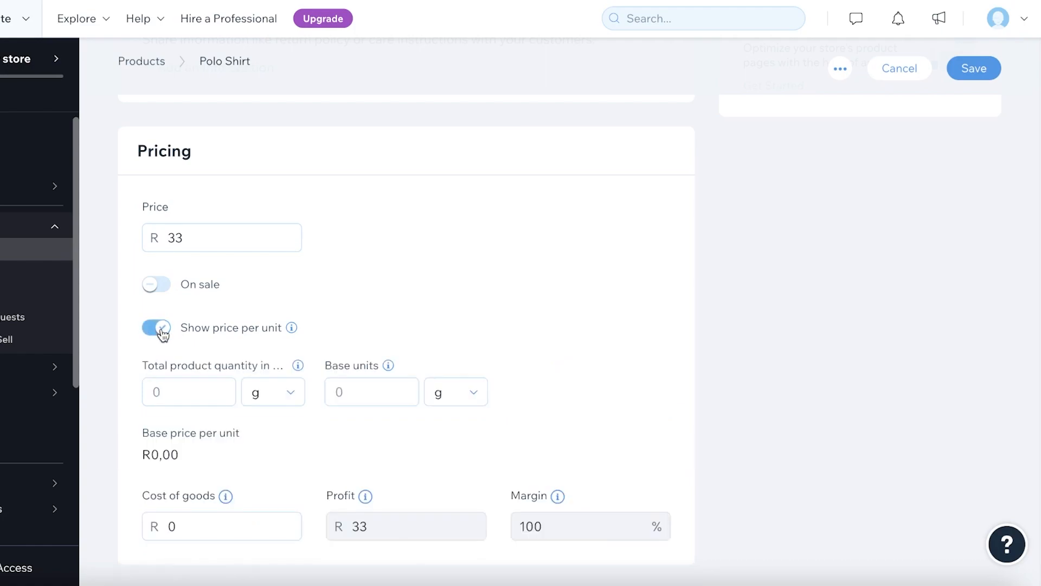
{"action": "left_click", "coordinate": [181, 386]}
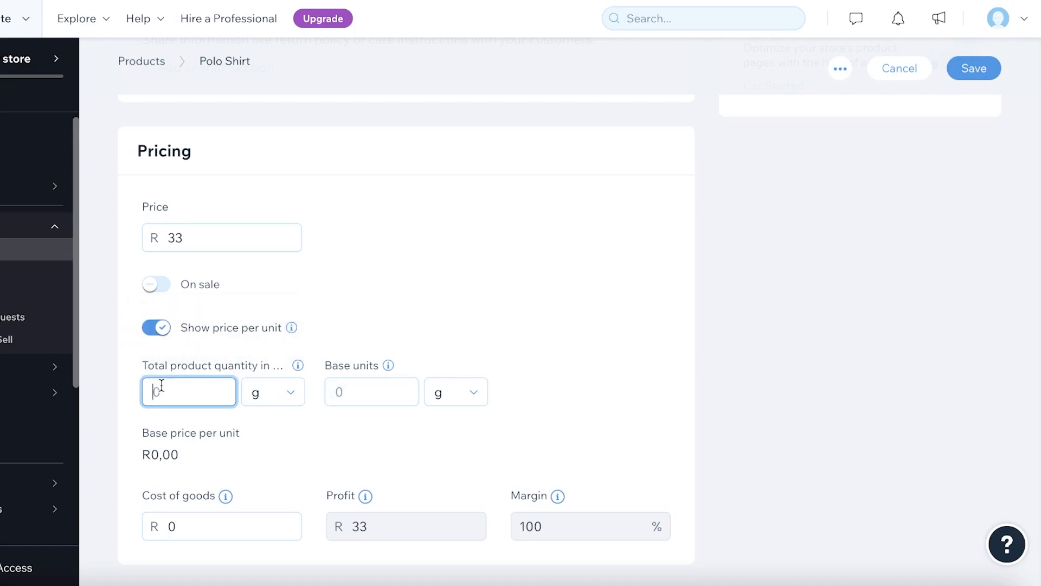
{"action": "left_click", "coordinate": [156, 332]}
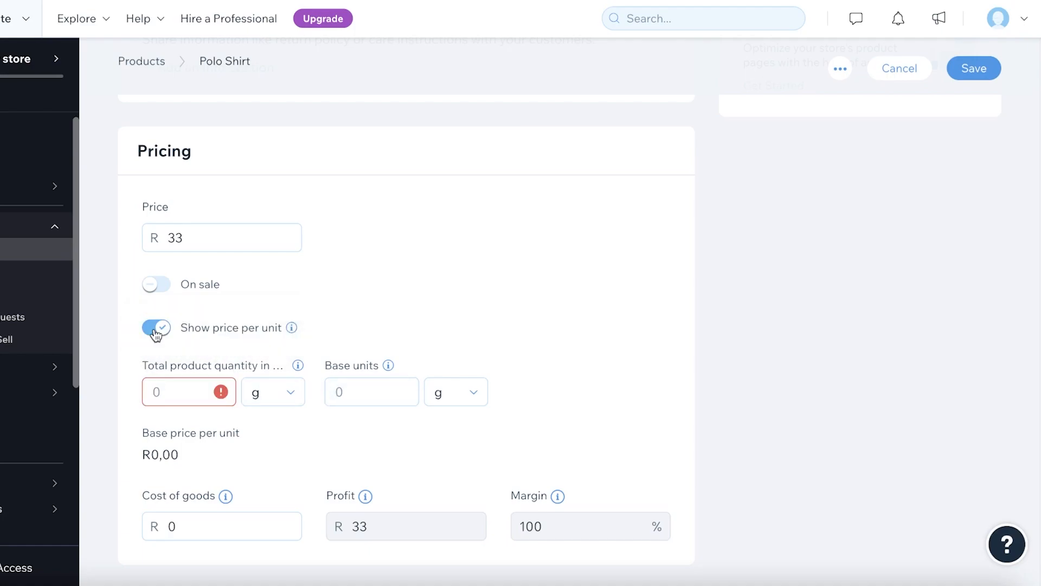
{"action": "mouse_move", "coordinate": [285, 326]}
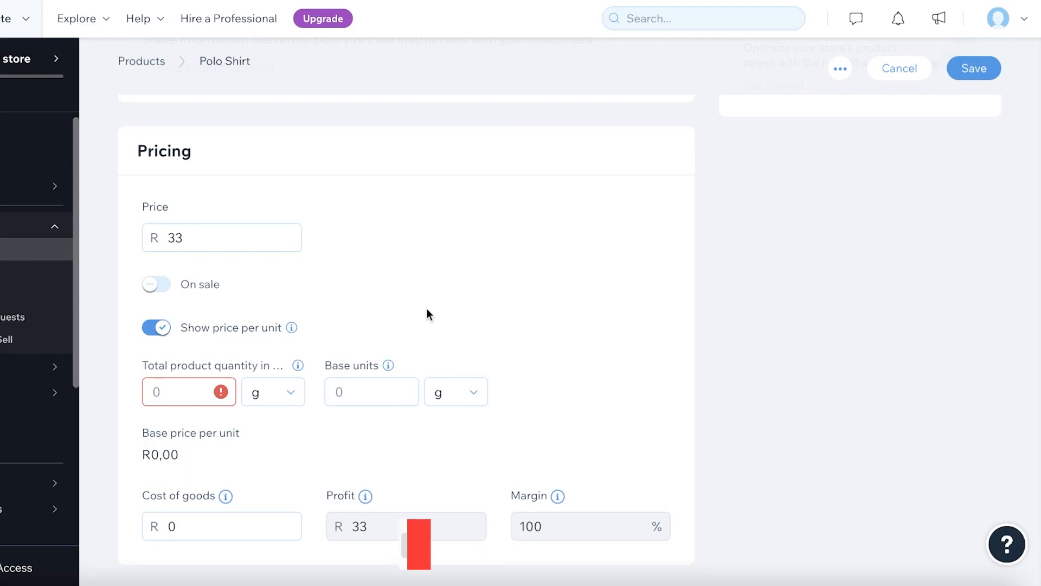
{"action": "left_click", "coordinate": [157, 327]}
Set the product's cost of goods to R20
{"action": "left_click", "coordinate": [207, 400]}
{"action": "scroll", "coordinate": [233, 375], "scroll_direction": "down", "scroll_amount": 1}
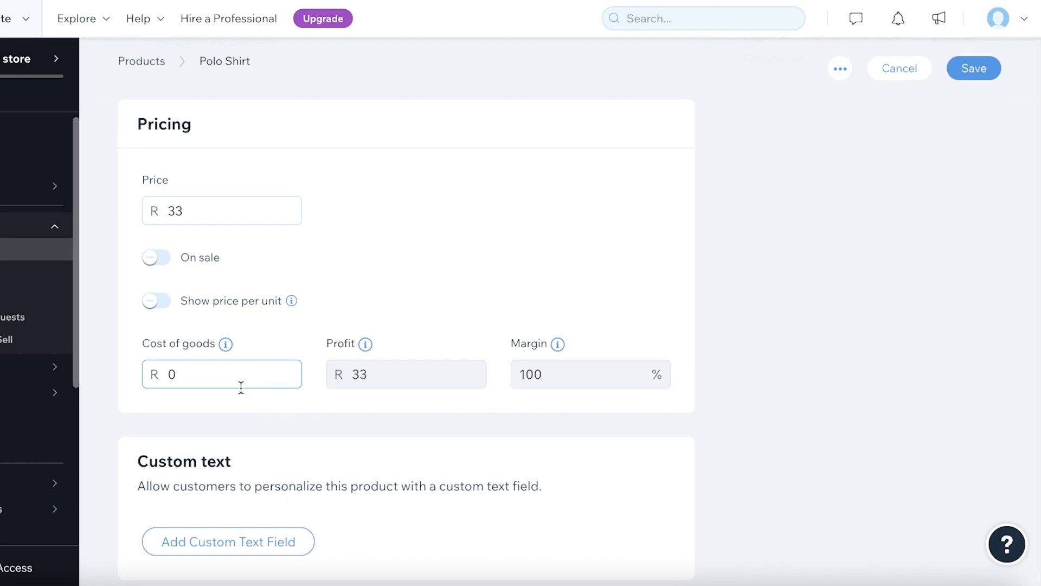
{"action": "left_click", "coordinate": [246, 356]}
{"action": "left_click", "coordinate": [255, 371]}
{"action": "key", "text": "BackSpace"}
{"action": "type", "text": "20"}
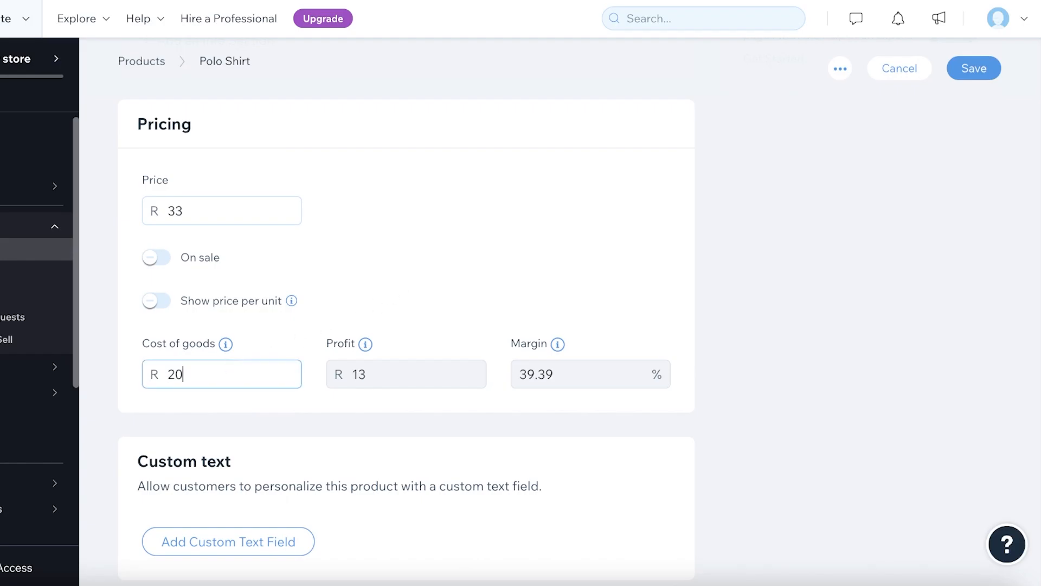
{"action": "left_click", "coordinate": [432, 267]}
Add a product option named Size, shown as a list, with the choices Small, Medium and Large
{"action": "scroll", "coordinate": [425, 273], "scroll_direction": "down", "scroll_amount": 6}
{"action": "scroll", "coordinate": [391, 202], "scroll_direction": "up", "scroll_amount": 3}
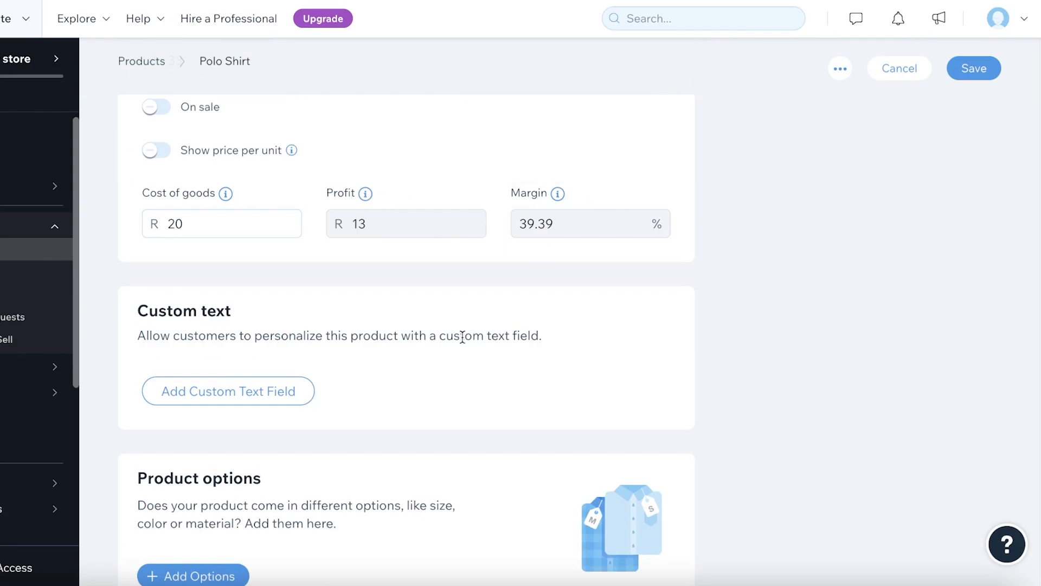
{"action": "scroll", "coordinate": [461, 336], "scroll_direction": "down", "scroll_amount": 1}
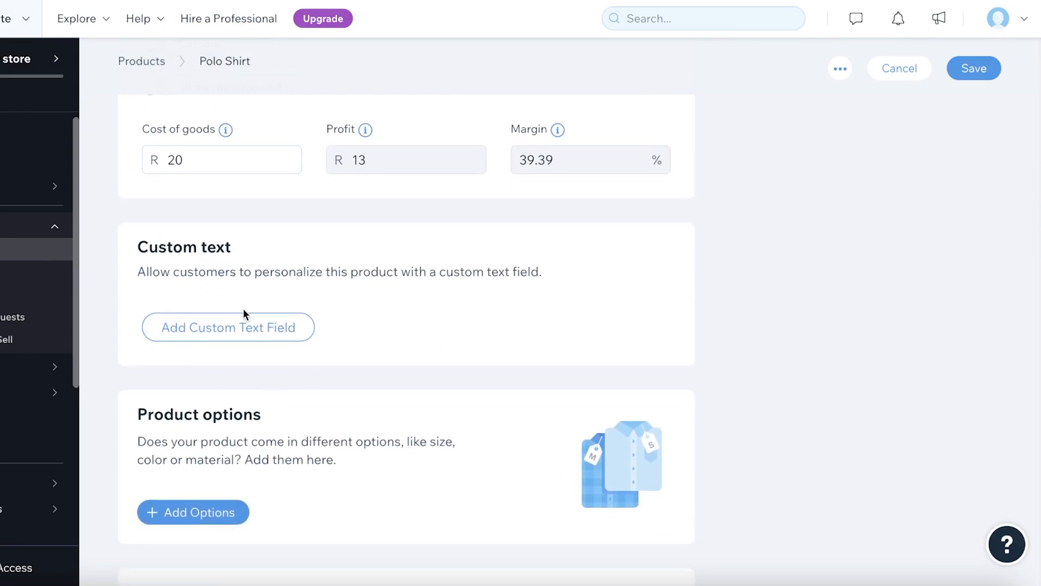
{"action": "scroll", "coordinate": [244, 311], "scroll_direction": "up", "scroll_amount": 1}
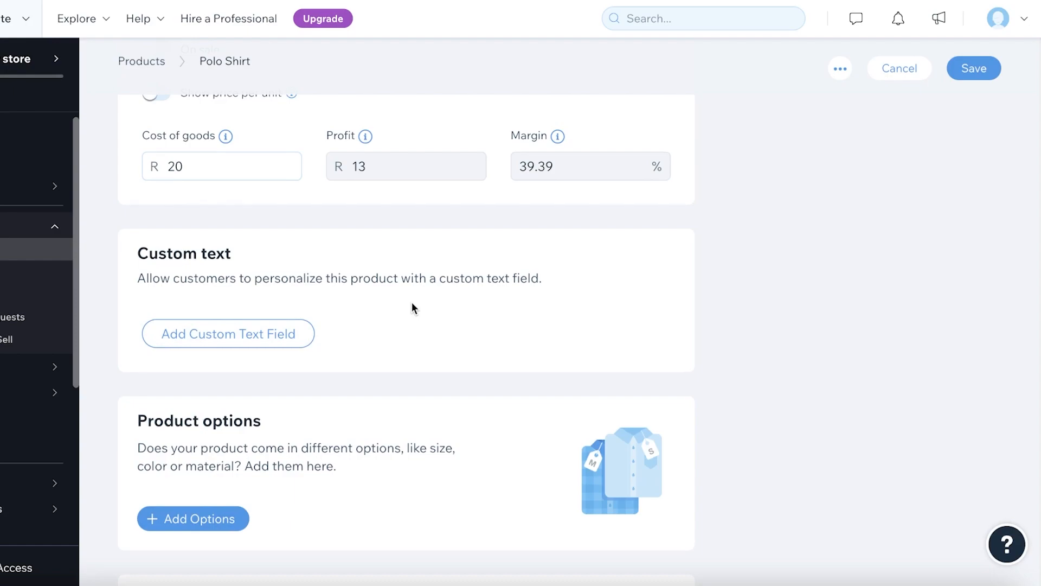
{"action": "scroll", "coordinate": [281, 353], "scroll_direction": "down", "scroll_amount": 4}
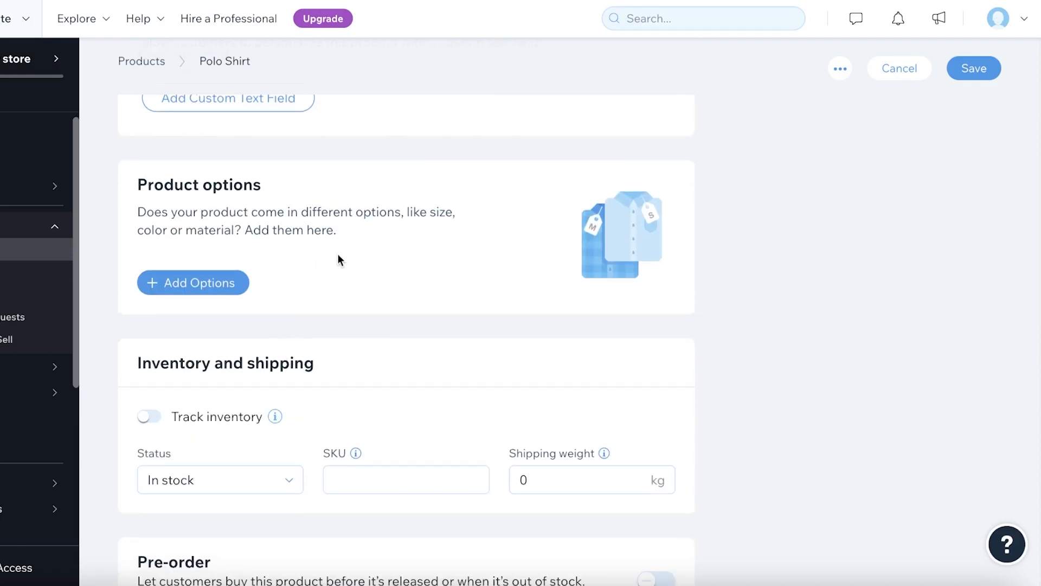
{"action": "left_click", "coordinate": [176, 293]}
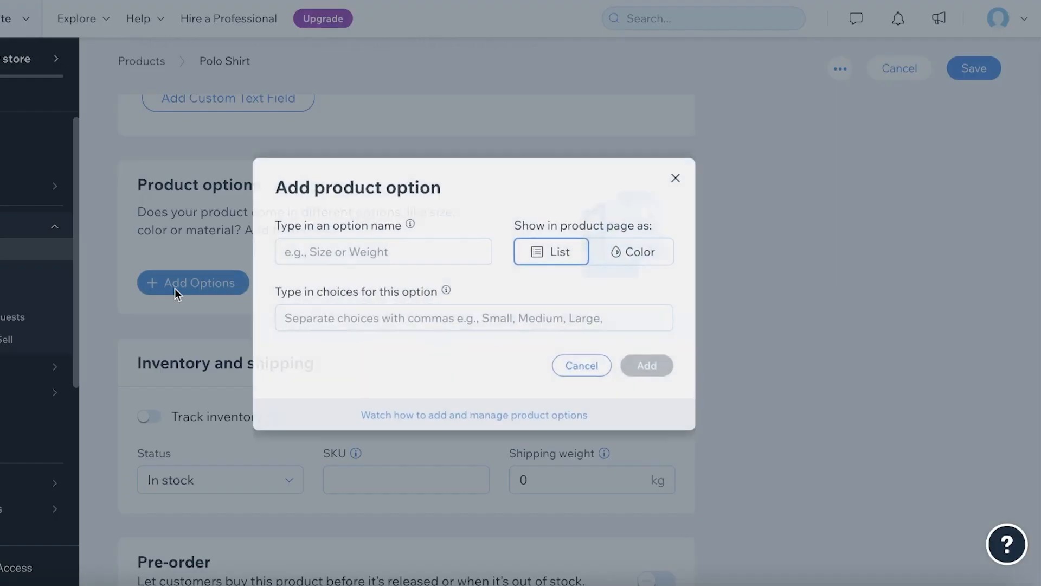
{"action": "left_click", "coordinate": [340, 250]}
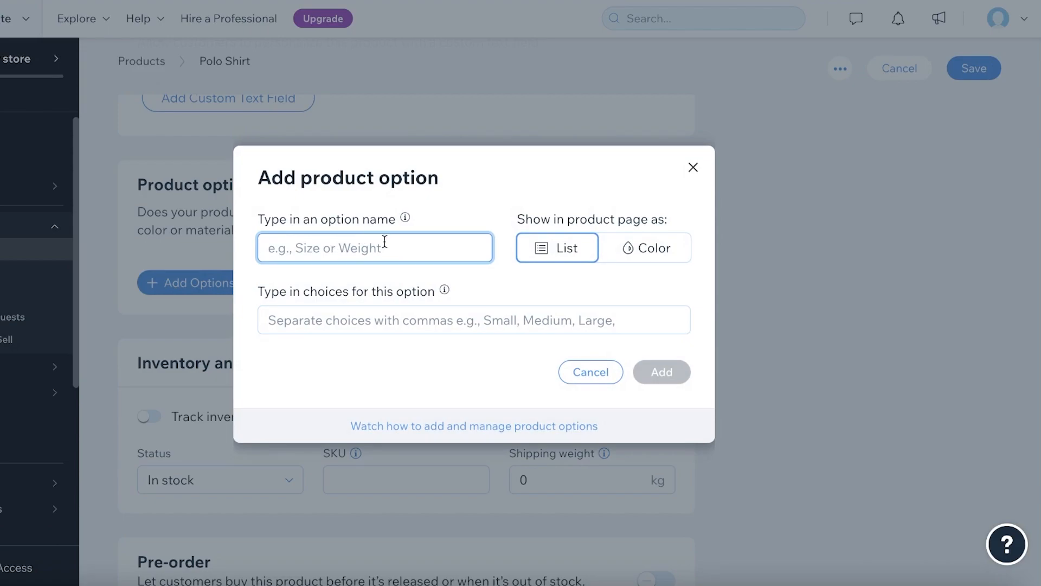
{"action": "type", "text": "Size"}
{"action": "left_click", "coordinate": [419, 325]}
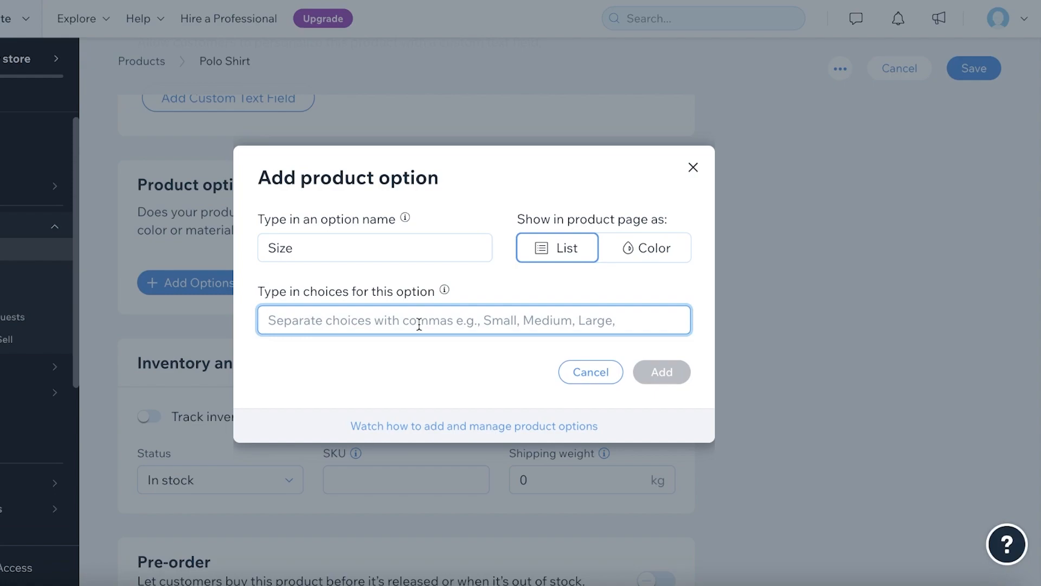
{"action": "left_click", "coordinate": [666, 372]}
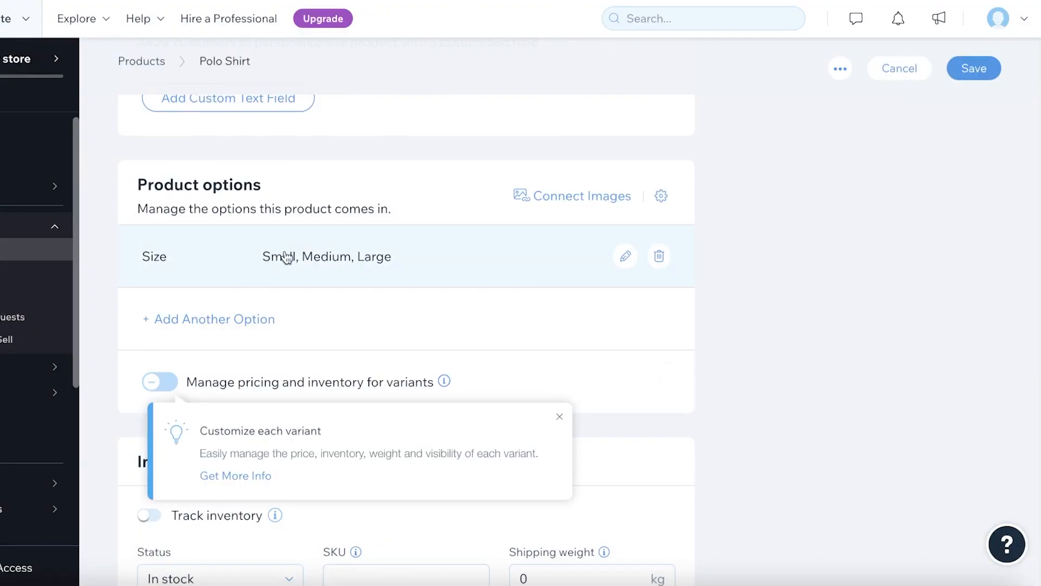
Add another product option named Quantity, shown as a list, with the choices 50ML and 100ML
{"action": "left_click", "coordinate": [266, 318]}
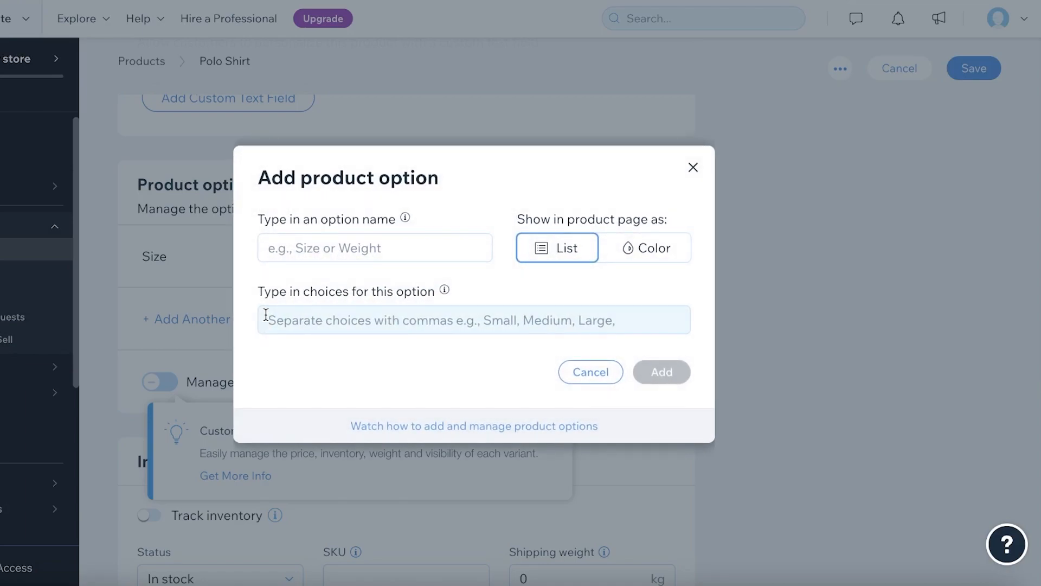
{"action": "left_click", "coordinate": [644, 249]}
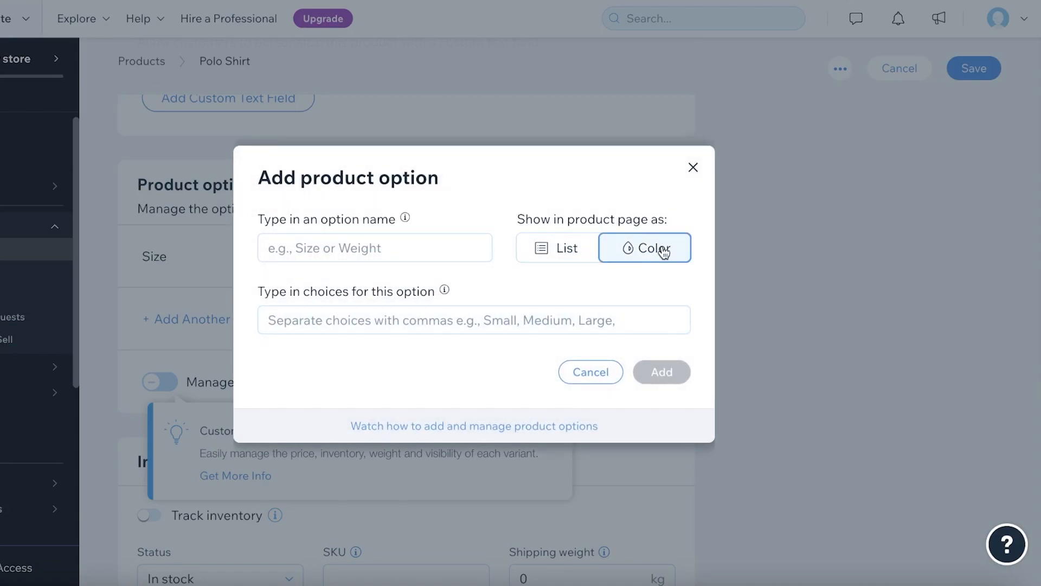
{"action": "left_click", "coordinate": [566, 252]}
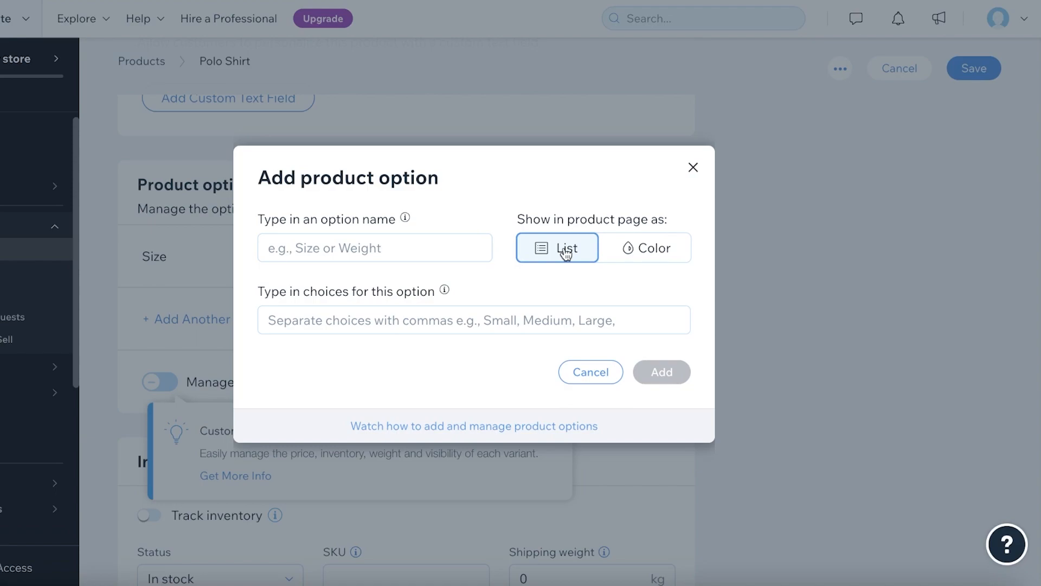
{"action": "left_click", "coordinate": [428, 241]}
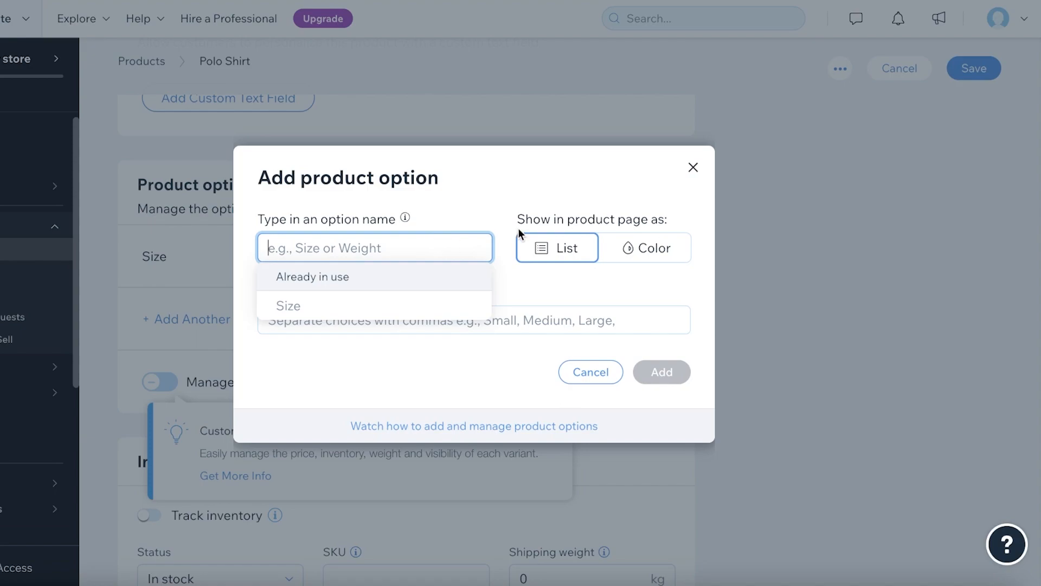
{"action": "type", "text": "W"}
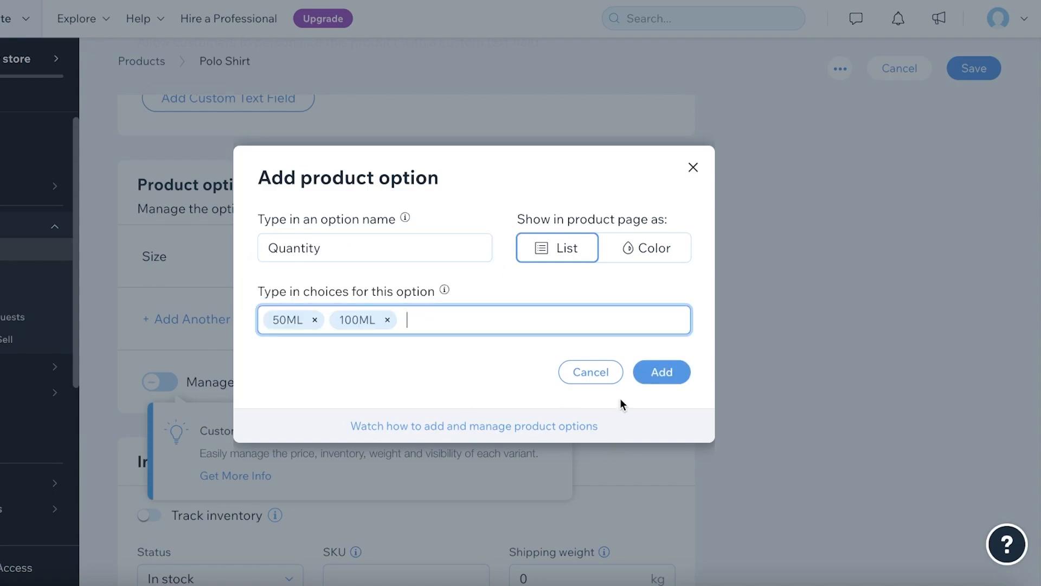
{"action": "left_click", "coordinate": [647, 377]}
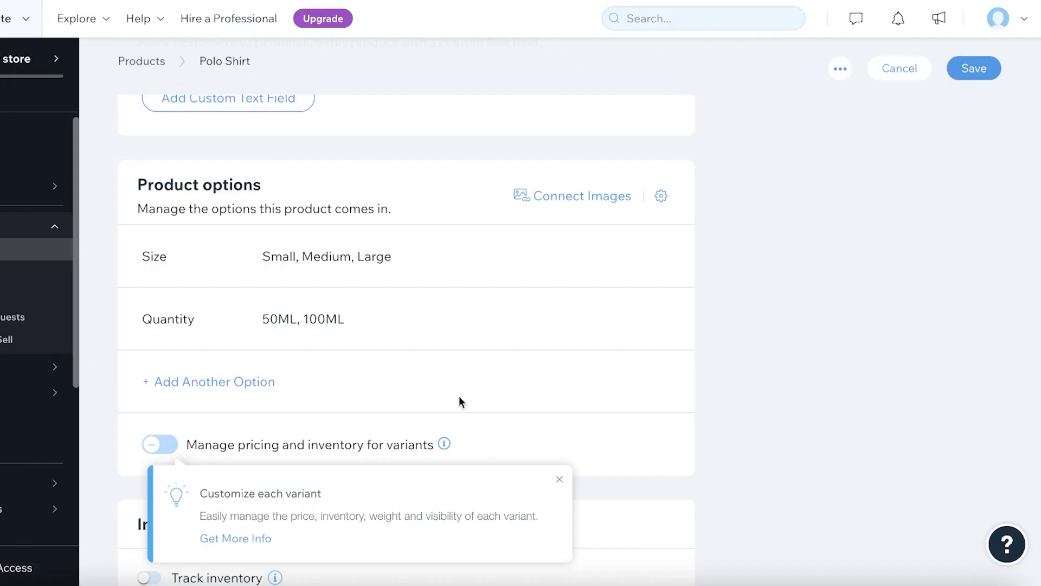
Enable pricing and inventory management for variants, look through the variant list and close it without edits
{"action": "left_click", "coordinate": [159, 448]}
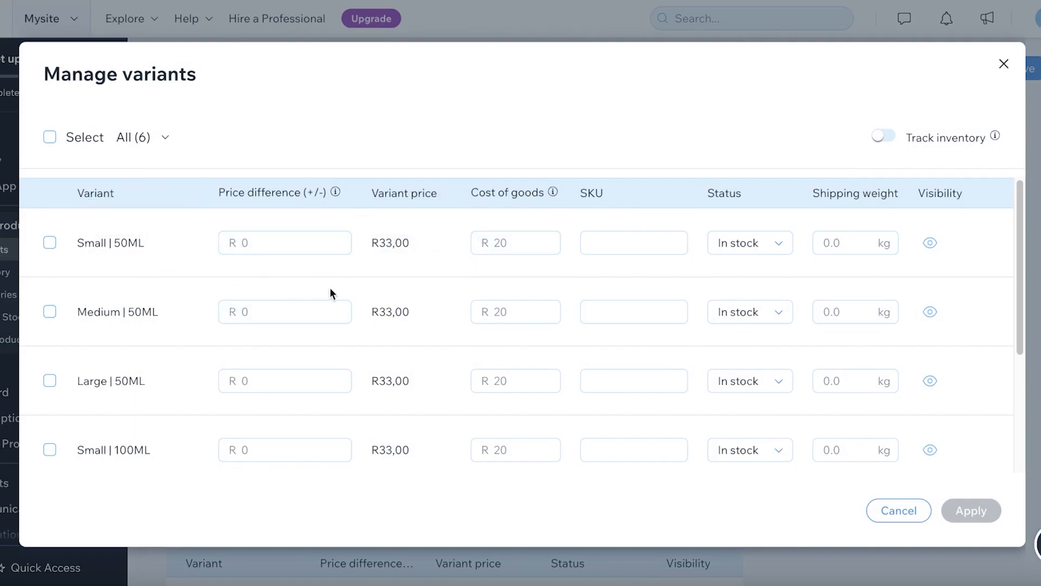
{"action": "scroll", "coordinate": [367, 240], "scroll_direction": "down", "scroll_amount": 1}
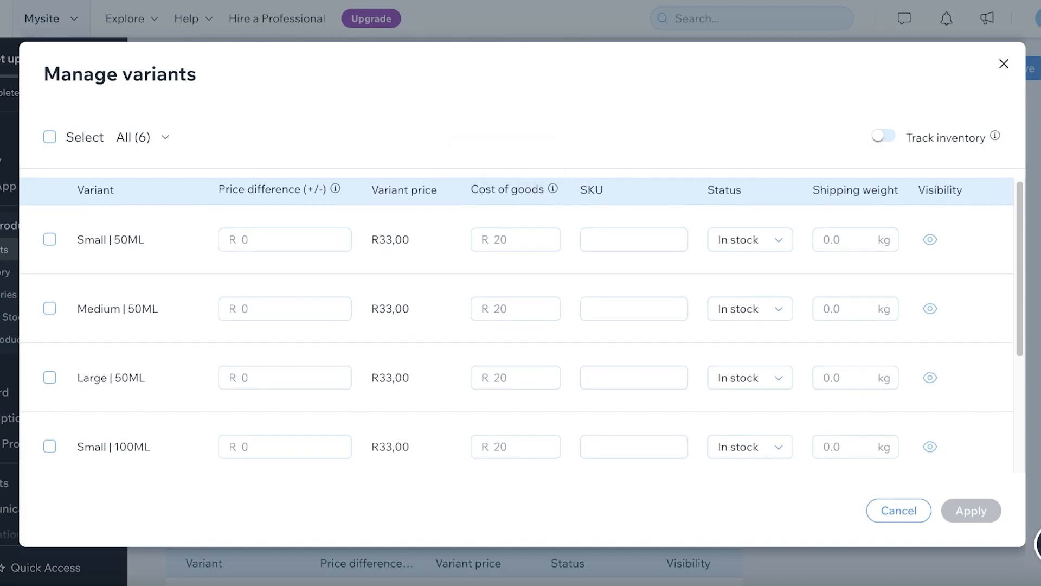
{"action": "left_click", "coordinate": [1000, 61]}
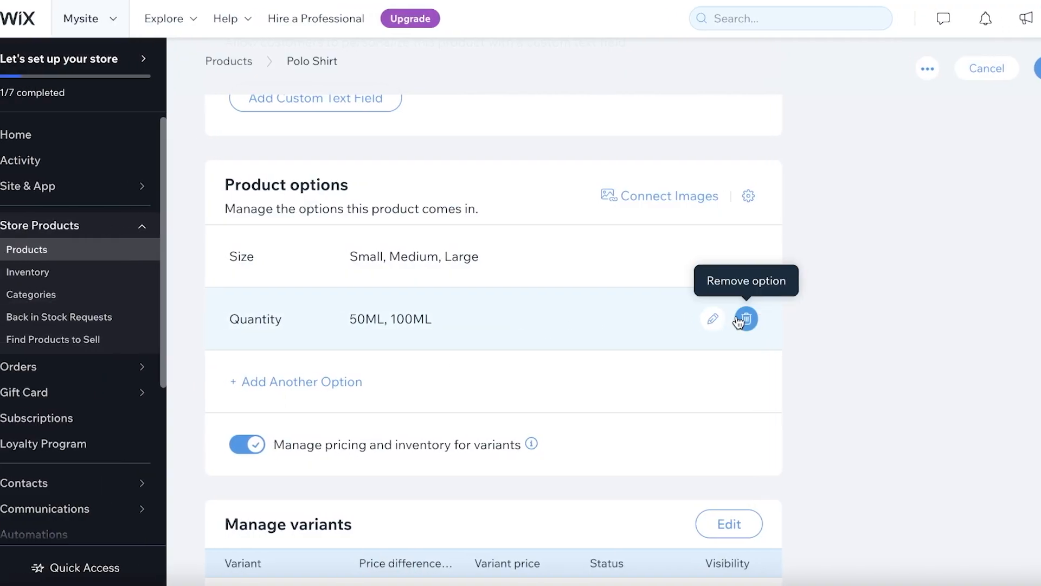
Remove the Quantity option with the choices 50ML and 100ML from the Polo Shirt product
{"action": "left_click", "coordinate": [744, 319]}
{"action": "left_click", "coordinate": [671, 341]}
{"action": "scroll", "coordinate": [461, 327], "scroll_direction": "down", "scroll_amount": 4}
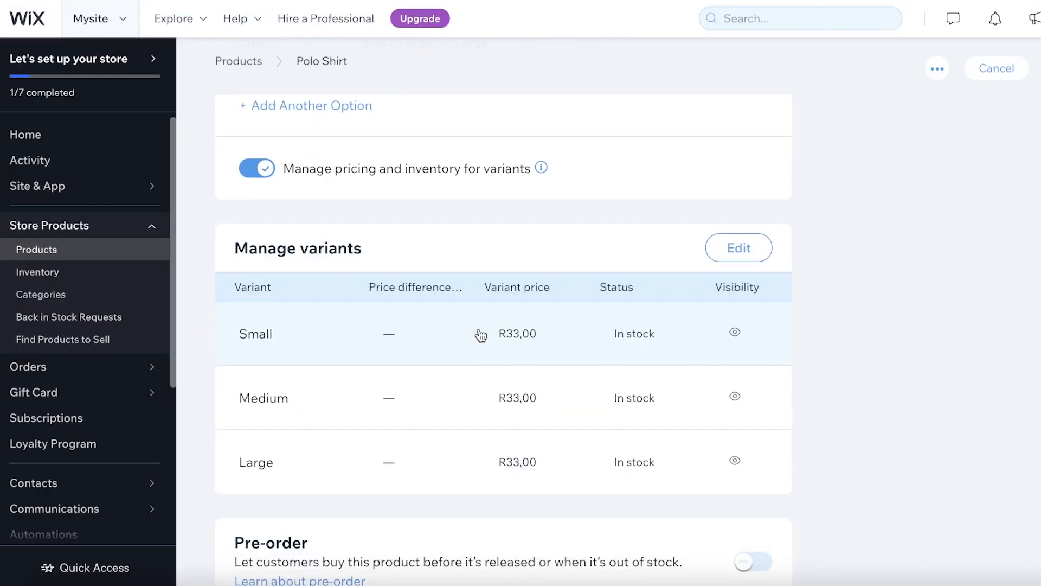
Review the Polo Shirt's variants, pre-order and subscription sections, and exit the product form
{"action": "scroll", "coordinate": [480, 335], "scroll_direction": "down", "scroll_amount": 3}
{"action": "scroll", "coordinate": [421, 179], "scroll_direction": "up", "scroll_amount": 1}
{"action": "scroll", "coordinate": [505, 312], "scroll_direction": "up", "scroll_amount": 3}
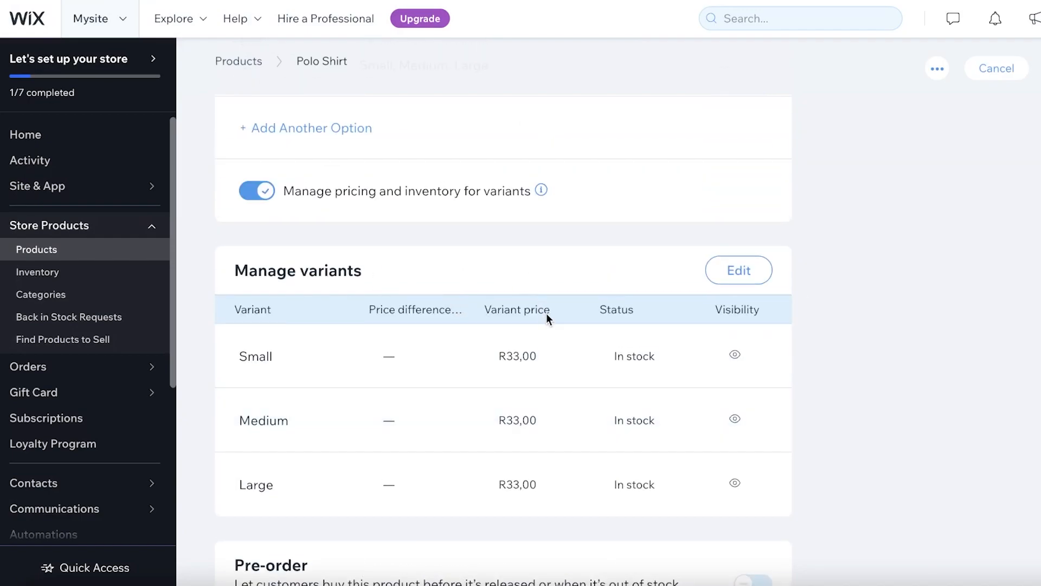
{"action": "scroll", "coordinate": [544, 321], "scroll_direction": "down", "scroll_amount": 5}
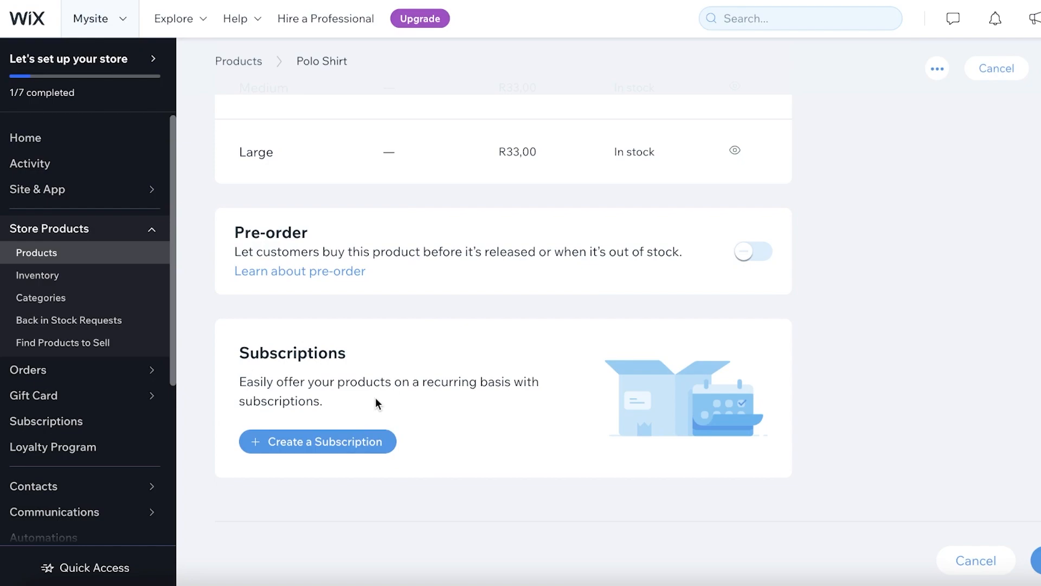
{"action": "left_click", "coordinate": [938, 68]}
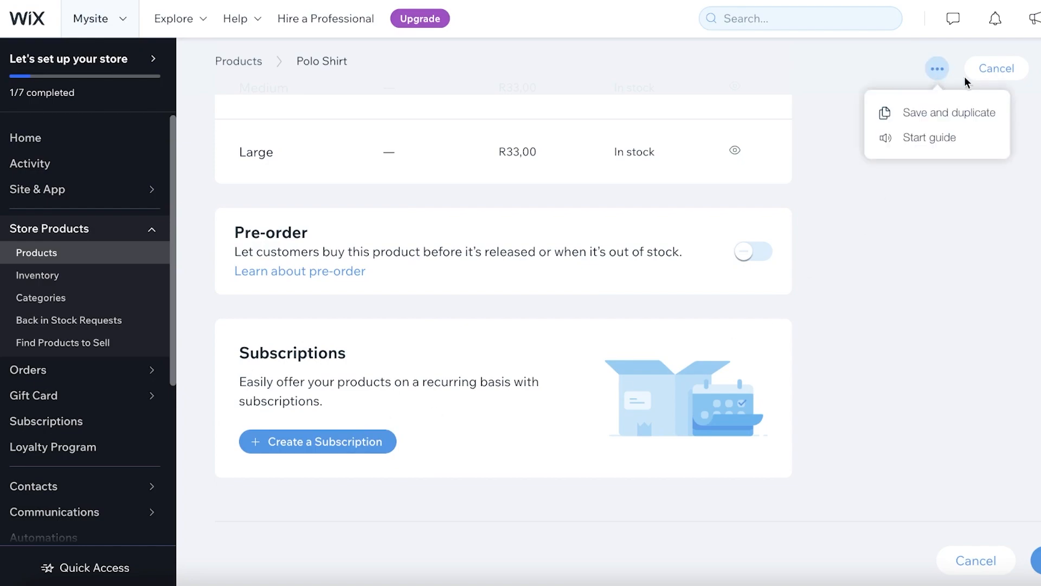
{"action": "left_click", "coordinate": [1003, 68]}
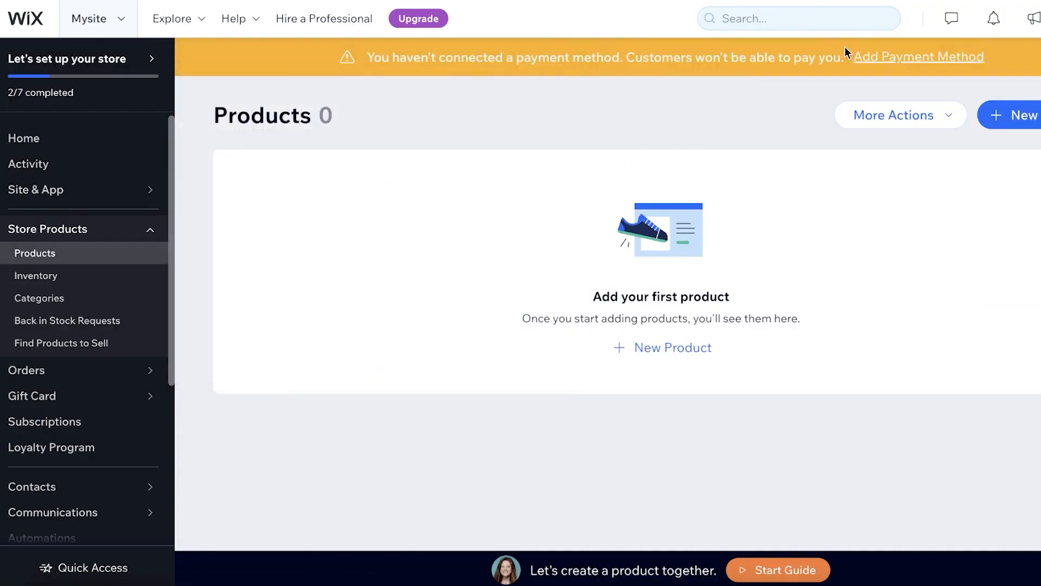
Open the store's payment settings and look through the additional payment providers on offer
{"action": "left_click", "coordinate": [889, 58]}
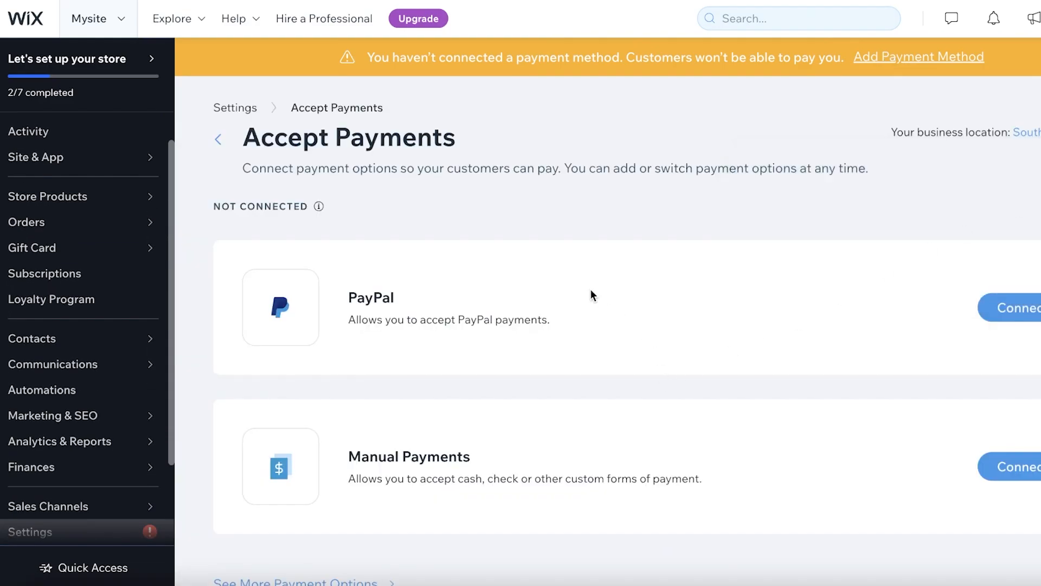
{"action": "scroll", "coordinate": [583, 282], "scroll_direction": "down", "scroll_amount": 1}
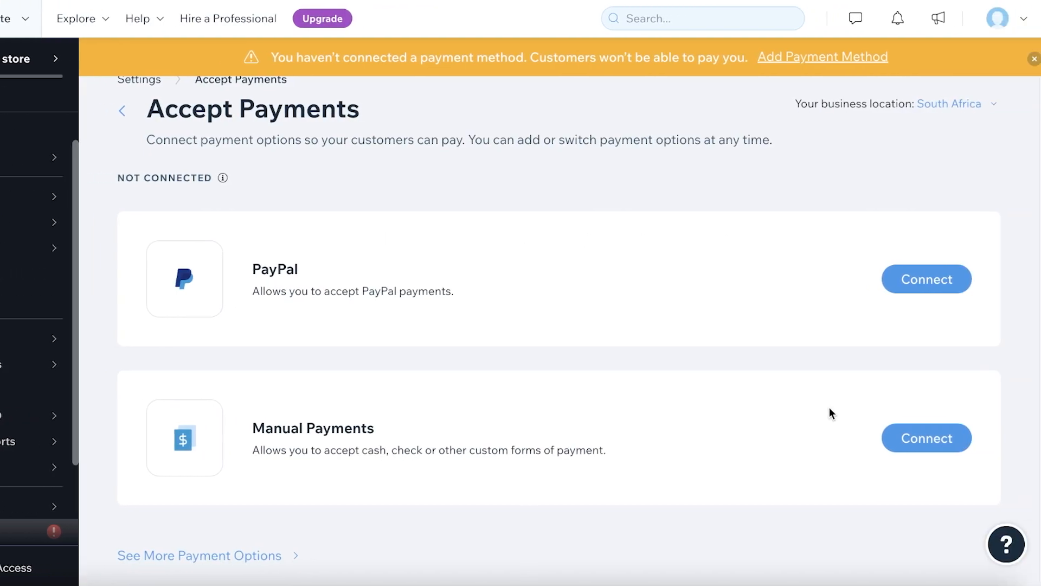
{"action": "scroll", "coordinate": [830, 412], "scroll_direction": "down", "scroll_amount": 1}
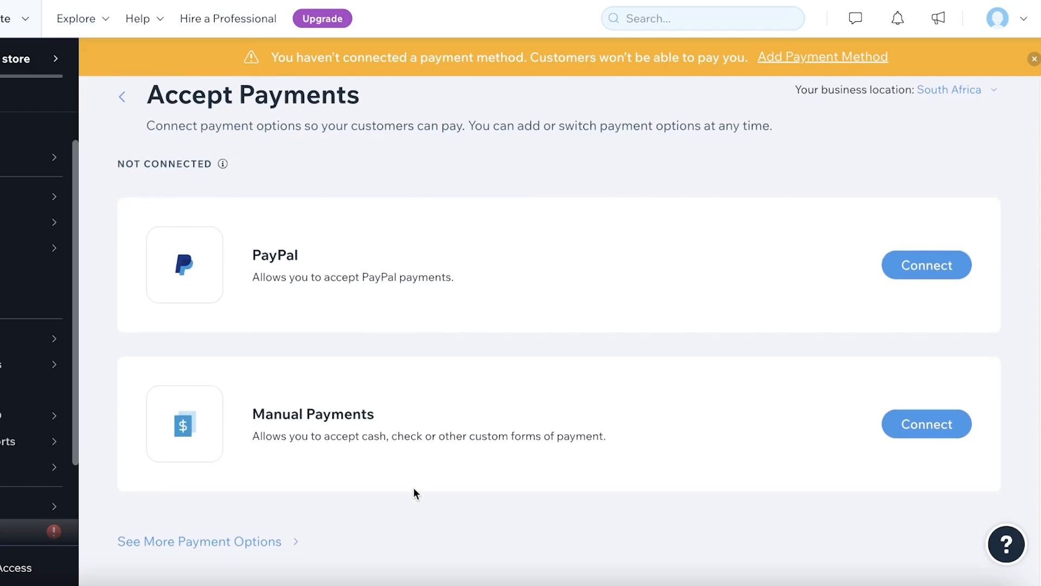
{"action": "left_click", "coordinate": [278, 538]}
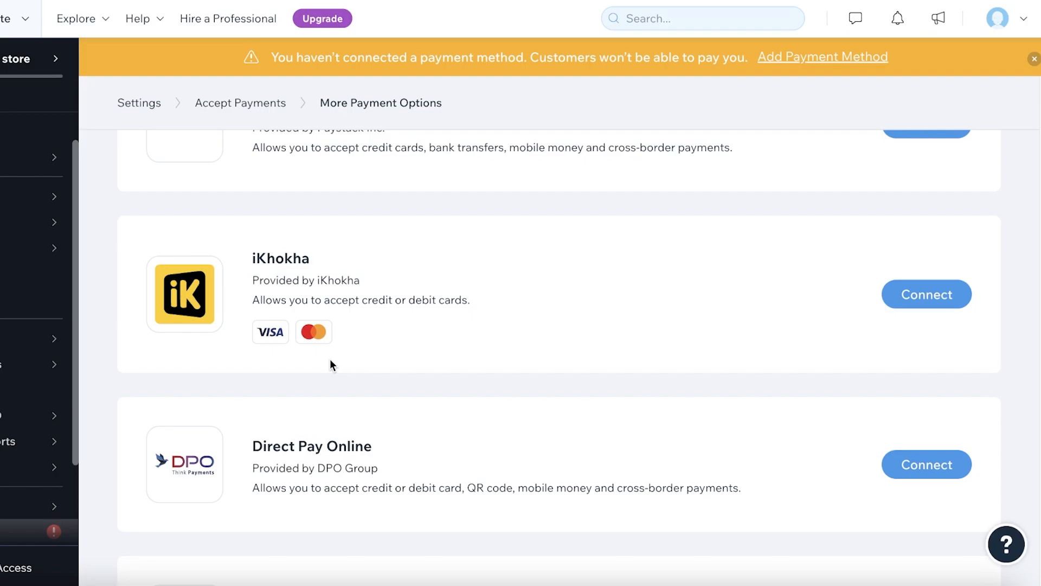
{"action": "scroll", "coordinate": [331, 362], "scroll_direction": "down", "scroll_amount": 3}
{"action": "scroll", "coordinate": [358, 302], "scroll_direction": "up", "scroll_amount": 2}
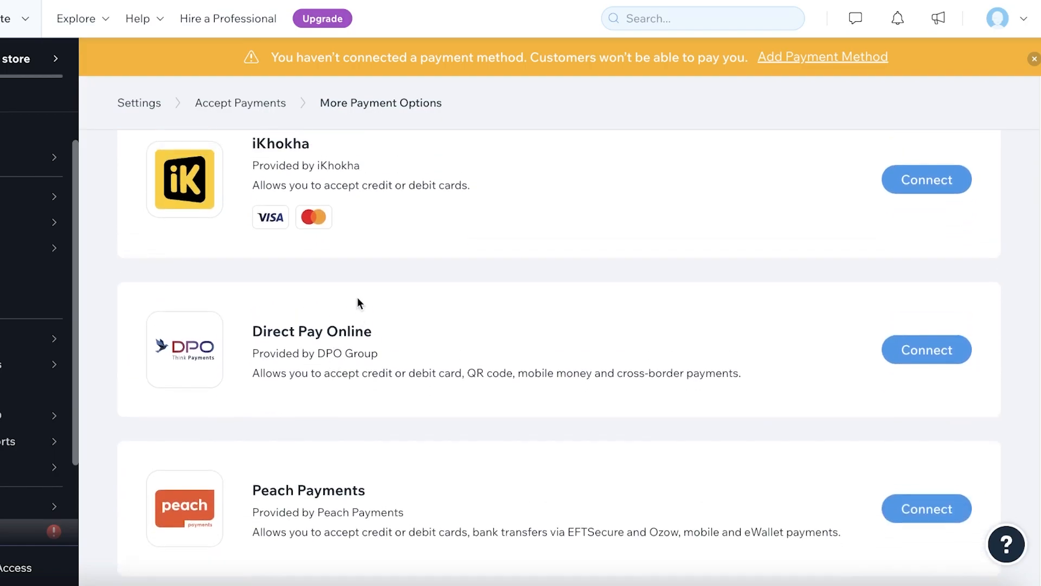
{"action": "scroll", "coordinate": [371, 298], "scroll_direction": "down", "scroll_amount": 2}
{"action": "scroll", "coordinate": [369, 296], "scroll_direction": "up", "scroll_amount": 8}
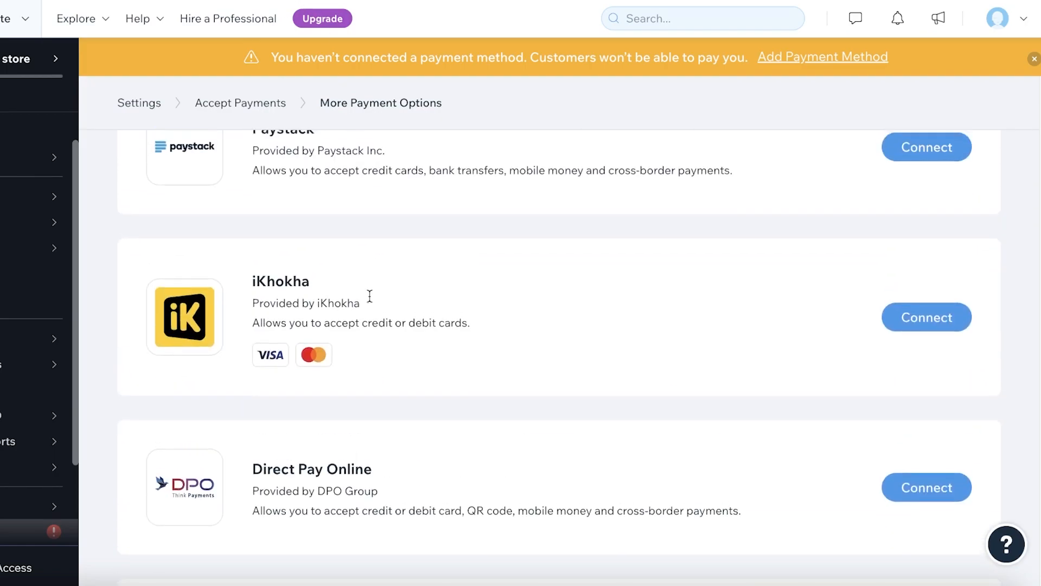
{"action": "scroll", "coordinate": [475, 412], "scroll_direction": "down", "scroll_amount": 3}
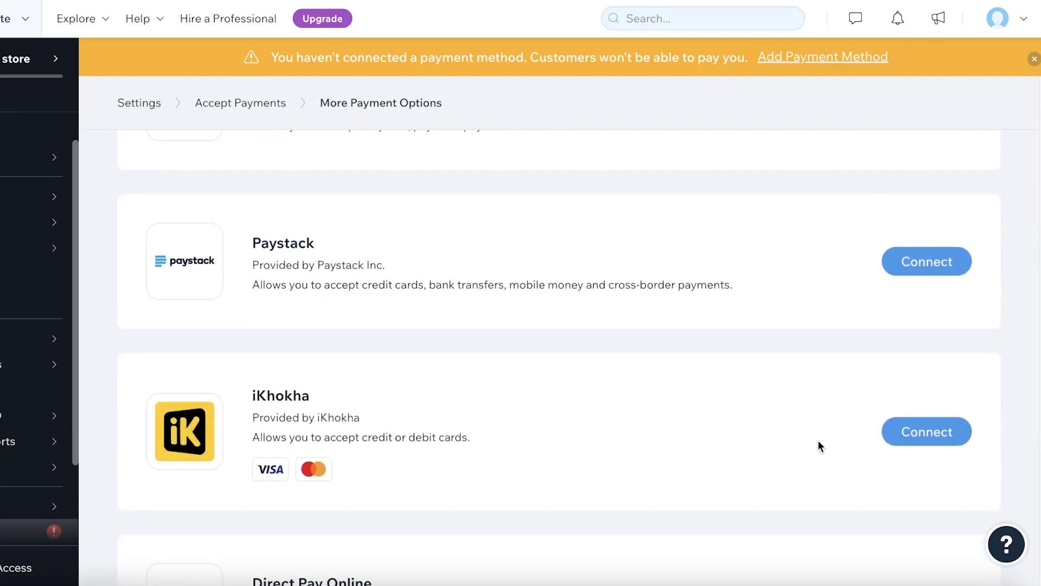
Open the iKhokha connection page and examine its account information fields and payment methods
{"action": "left_click", "coordinate": [924, 434]}
{"action": "scroll", "coordinate": [325, 369], "scroll_direction": "down", "scroll_amount": 5}
{"action": "scroll", "coordinate": [334, 380], "scroll_direction": "down", "scroll_amount": 3}
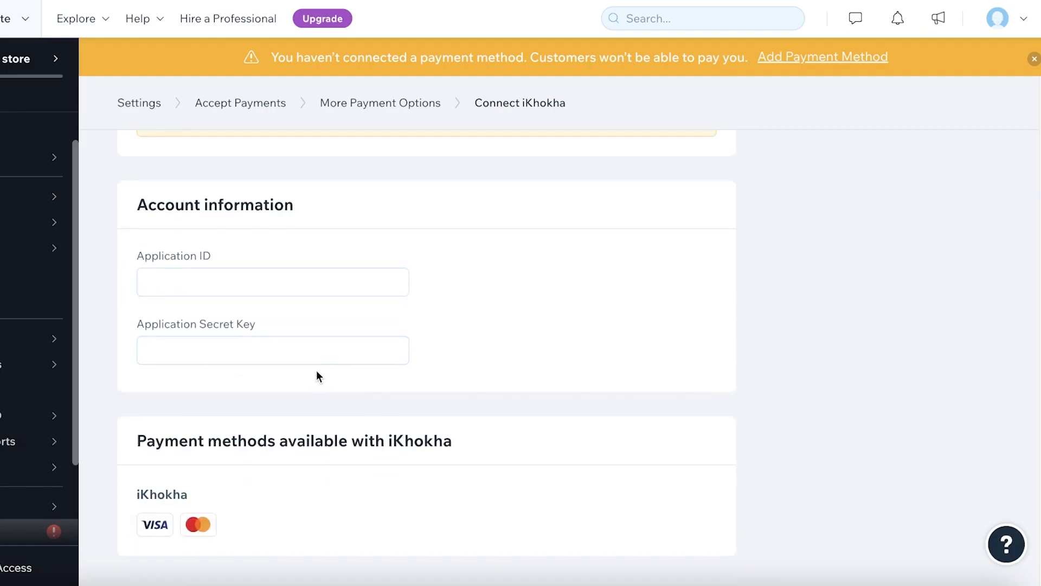
{"action": "scroll", "coordinate": [297, 325], "scroll_direction": "down", "scroll_amount": 2}
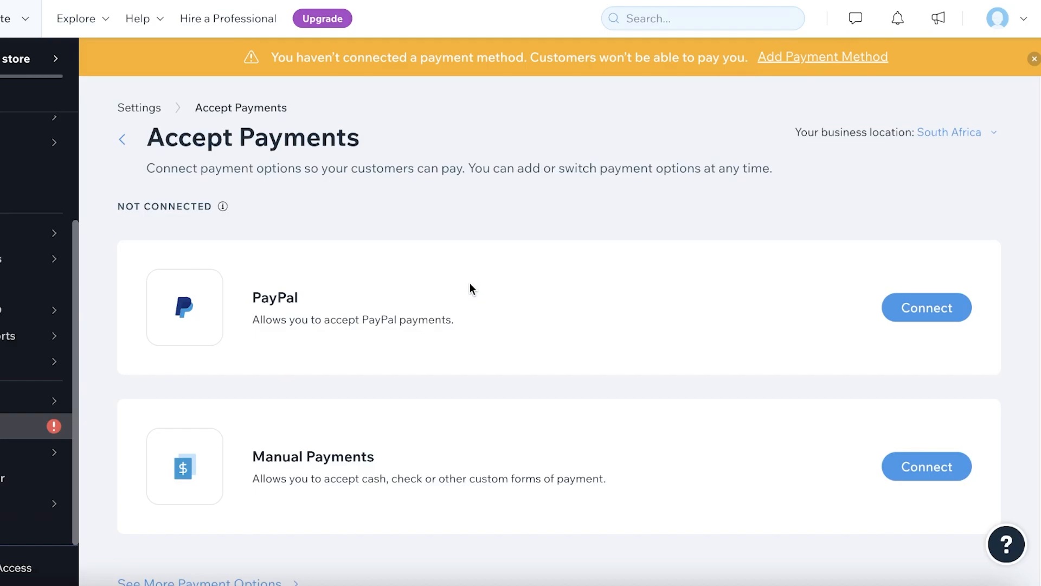
Connect Manual Payments as Cash on delivery with the instructions "Give cash to your courier." and dismiss the upgrade offer
{"action": "scroll", "coordinate": [469, 287], "scroll_direction": "down", "scroll_amount": 1}
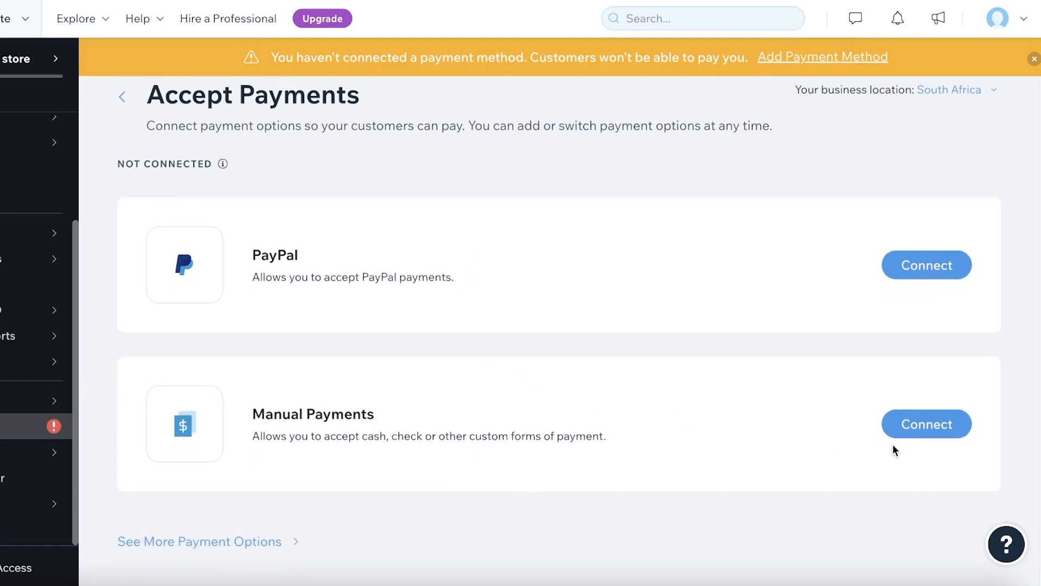
{"action": "left_click", "coordinate": [949, 425]}
{"action": "left_click", "coordinate": [220, 308]}
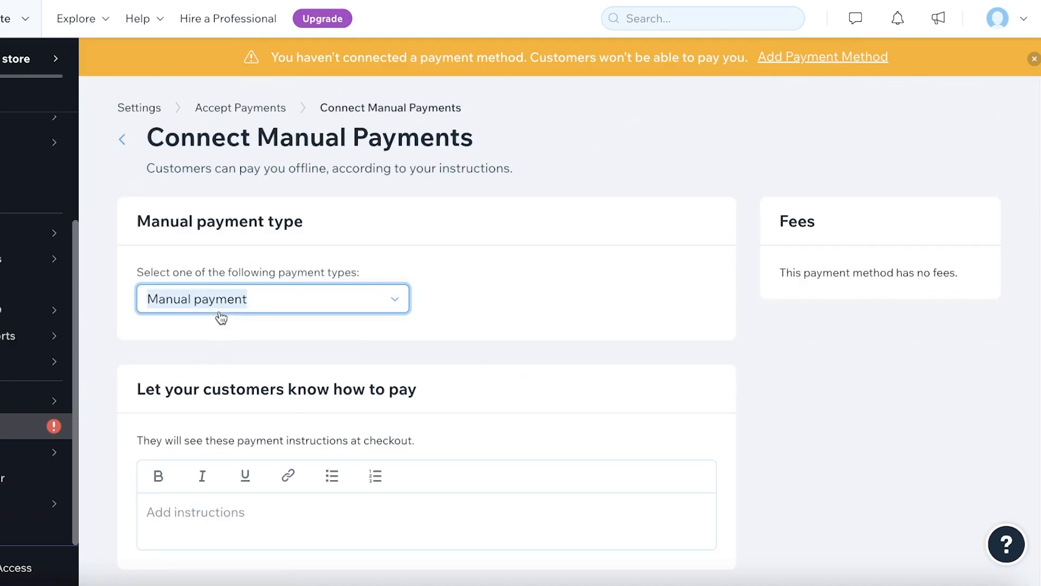
{"action": "left_click", "coordinate": [184, 414]}
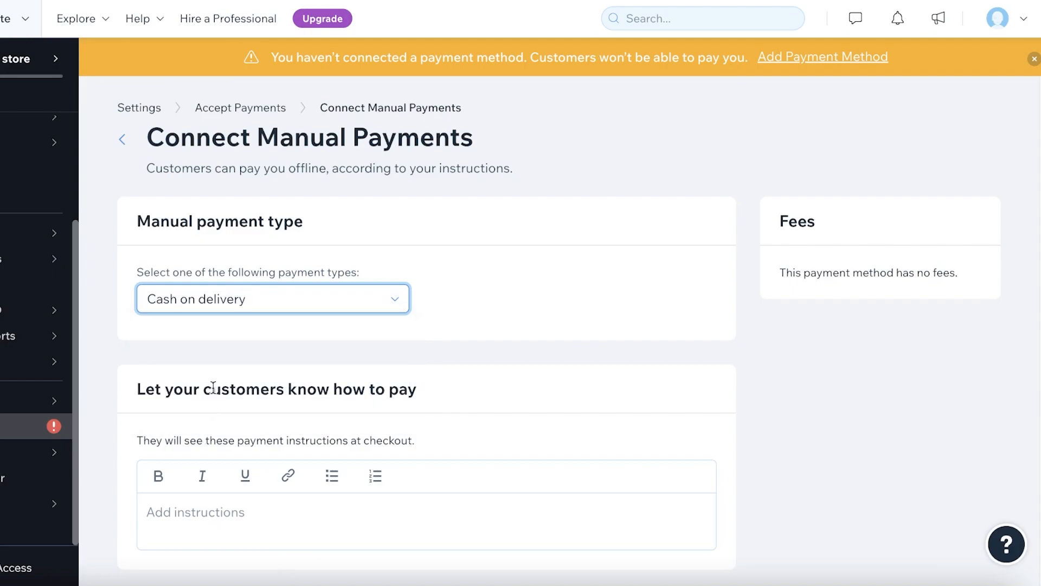
{"action": "scroll", "coordinate": [216, 390], "scroll_direction": "down", "scroll_amount": 3}
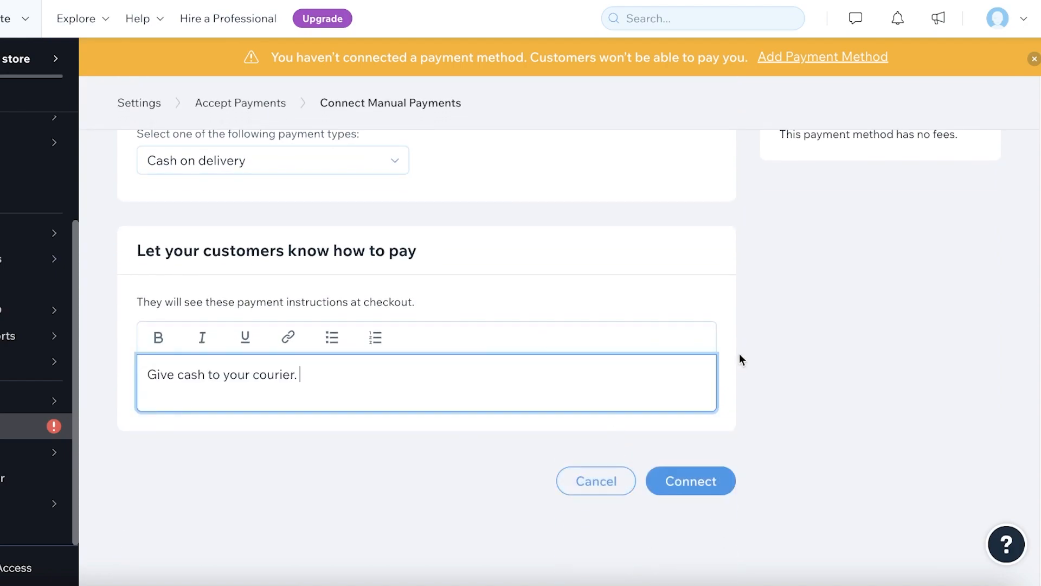
{"action": "left_click", "coordinate": [685, 481]}
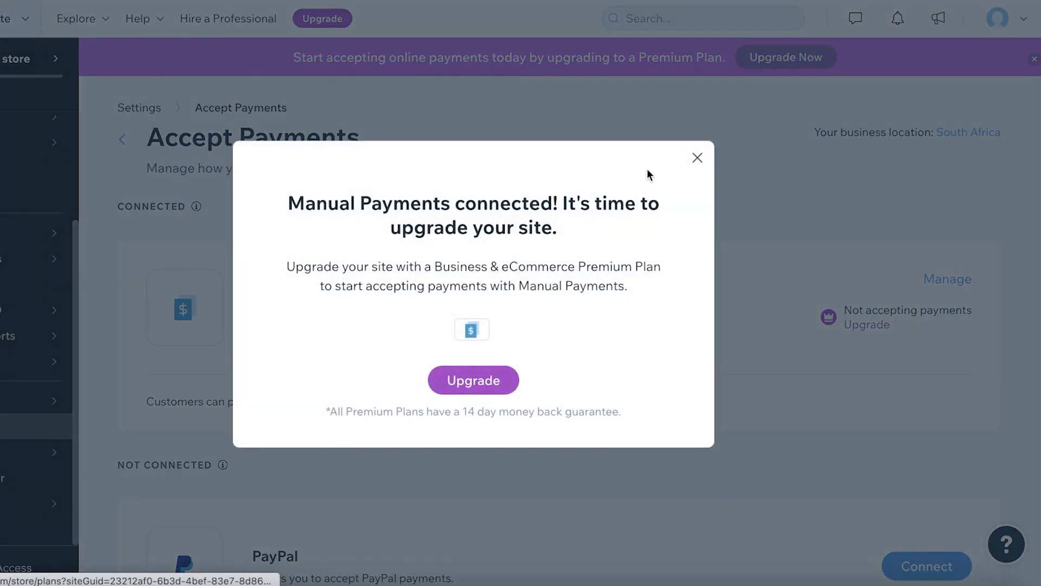
{"action": "left_click", "coordinate": [698, 158]}
Open the PayPal connection page, read its instructions, and return to the Accept Payments page
{"action": "scroll", "coordinate": [446, 339], "scroll_direction": "down", "scroll_amount": 3}
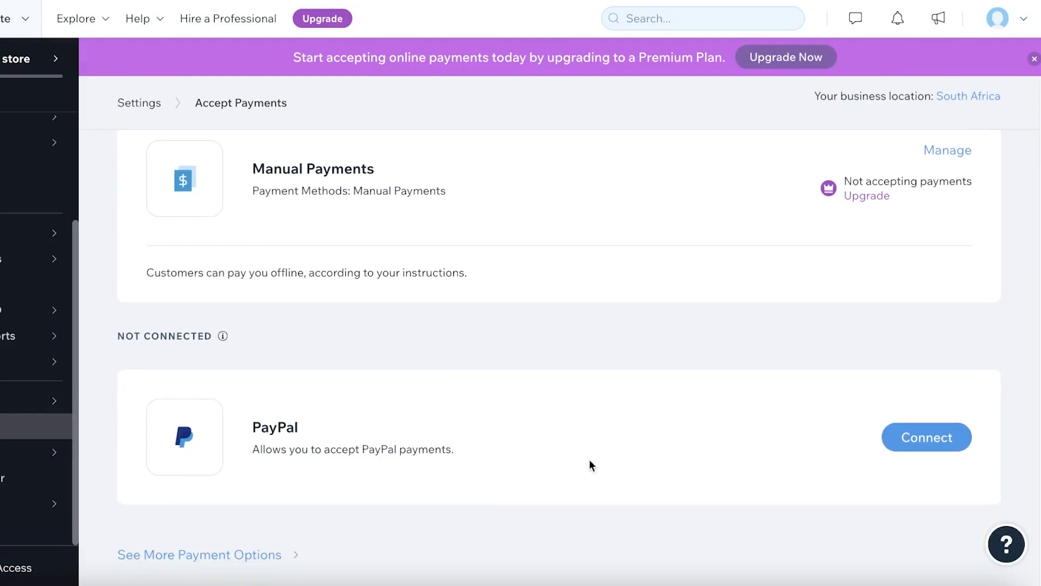
{"action": "left_click", "coordinate": [917, 442]}
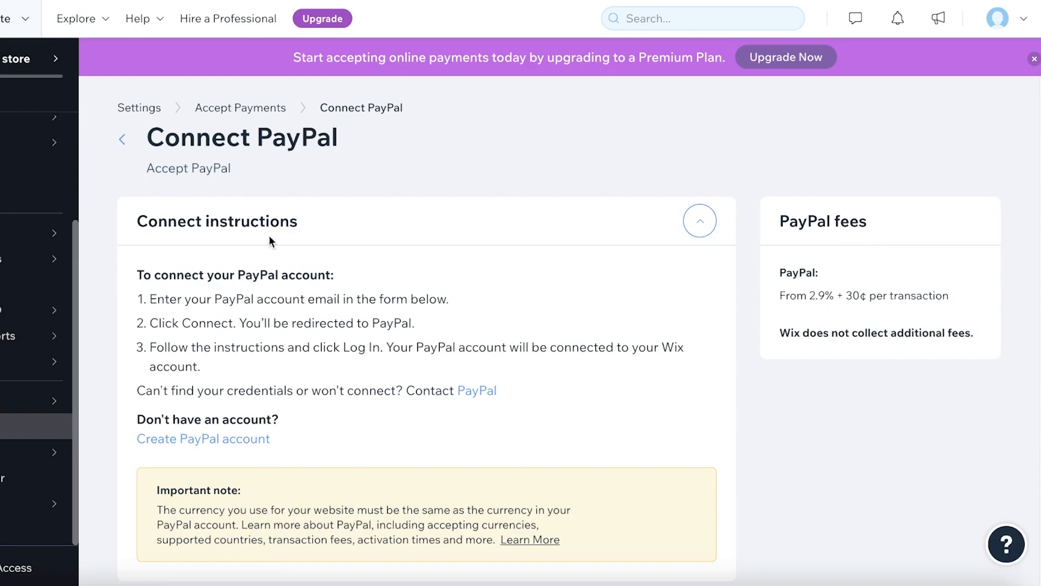
{"action": "scroll", "coordinate": [334, 238], "scroll_direction": "down", "scroll_amount": 5}
{"action": "scroll", "coordinate": [290, 224], "scroll_direction": "up", "scroll_amount": 9}
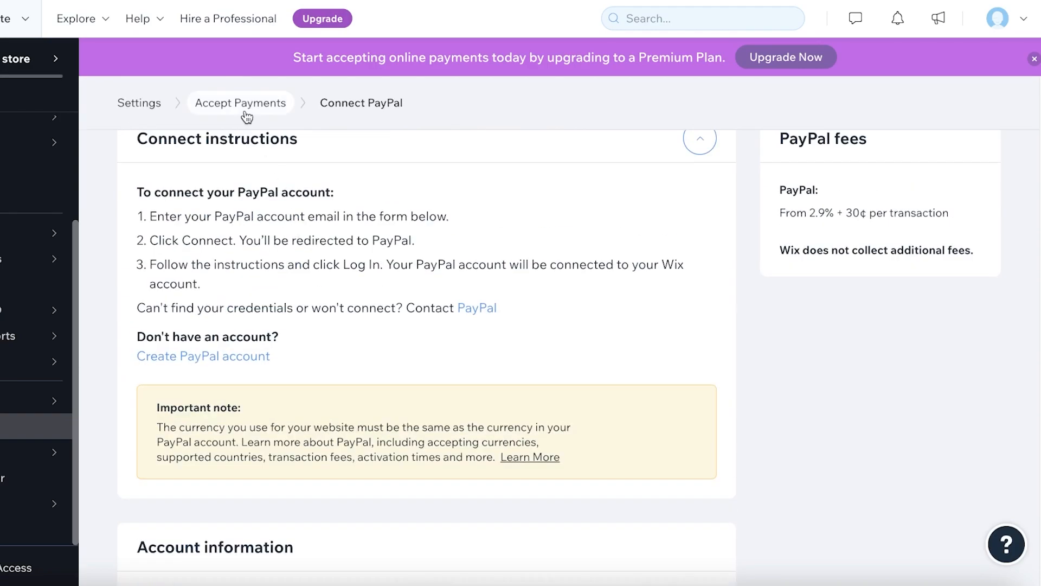
{"action": "left_click", "coordinate": [251, 106]}
Look through the full list of further payment providers and return to the Accept Payments page
{"action": "scroll", "coordinate": [360, 399], "scroll_direction": "down", "scroll_amount": 3}
{"action": "left_click", "coordinate": [209, 542]}
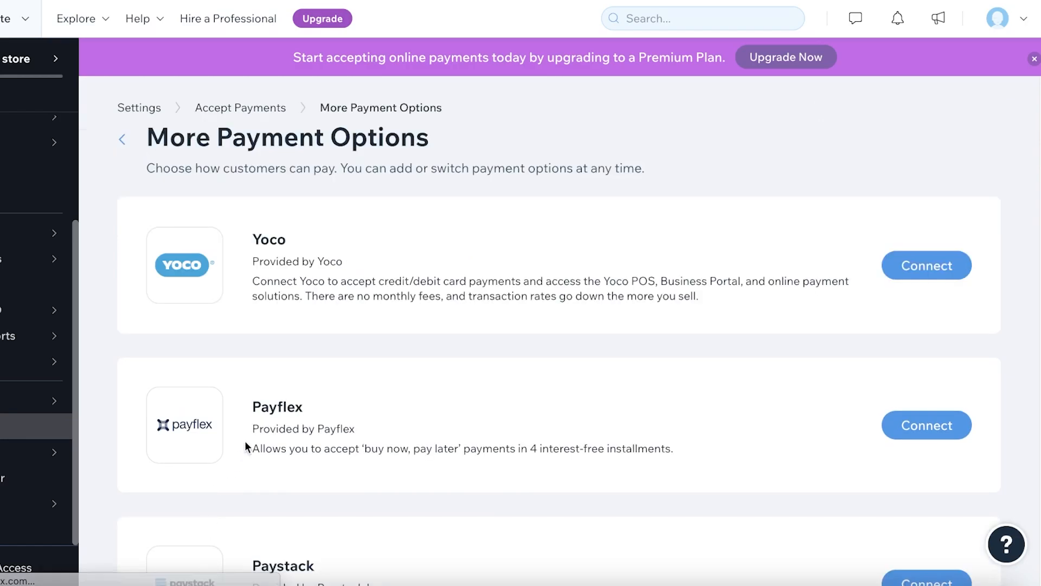
{"action": "scroll", "coordinate": [327, 394], "scroll_direction": "down", "scroll_amount": 8}
{"action": "scroll", "coordinate": [327, 394], "scroll_direction": "up", "scroll_amount": 8}
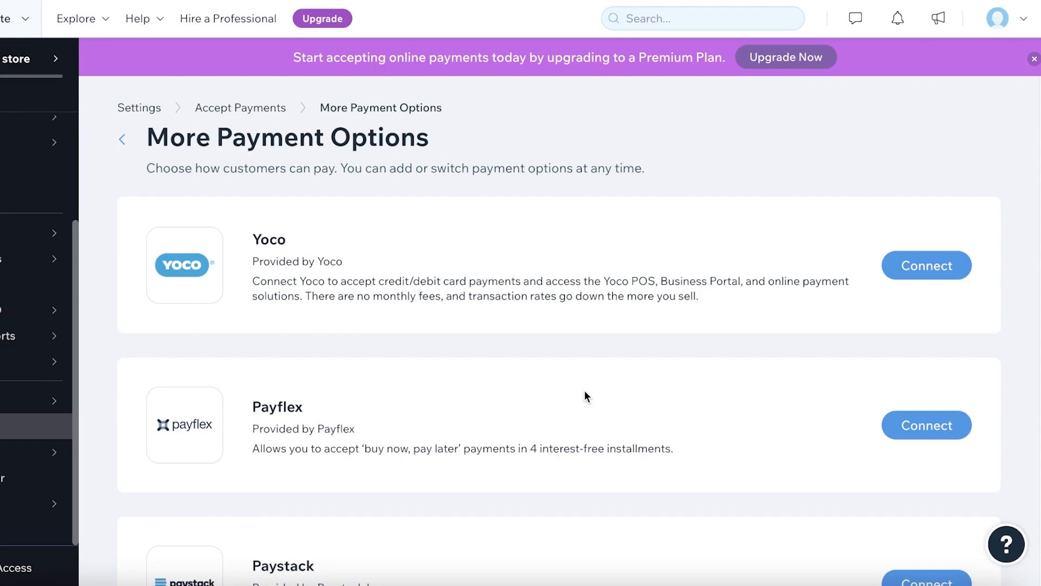
{"action": "scroll", "coordinate": [560, 327], "scroll_direction": "down", "scroll_amount": 8}
{"action": "scroll", "coordinate": [842, 153], "scroll_direction": "up", "scroll_amount": 8}
{"action": "left_click", "coordinate": [269, 108]}
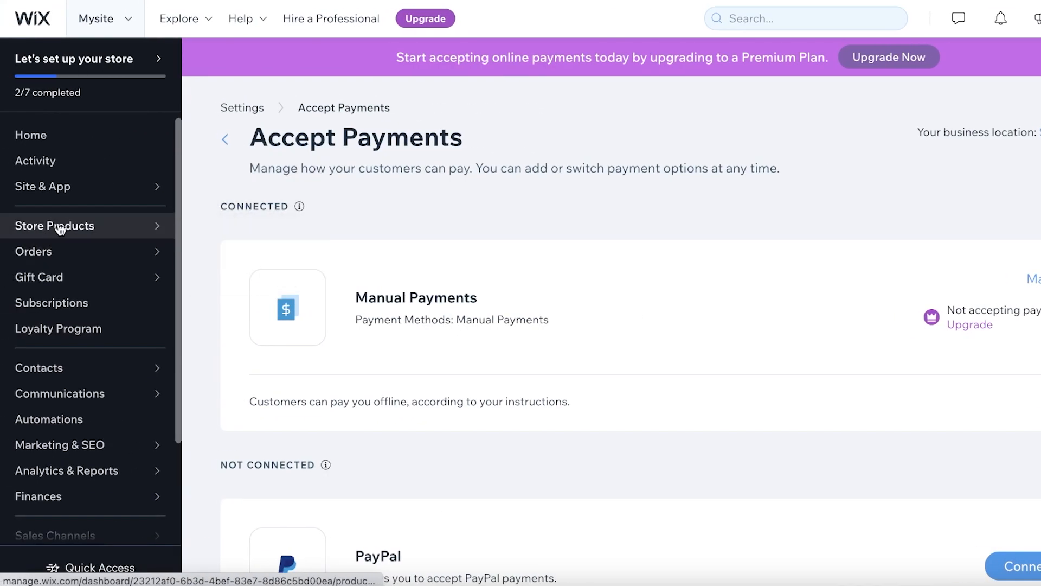
Go to the store's Products list and start creating a new product
{"action": "mouse_move", "coordinate": [167, 225]}
{"action": "left_click", "coordinate": [225, 178]}
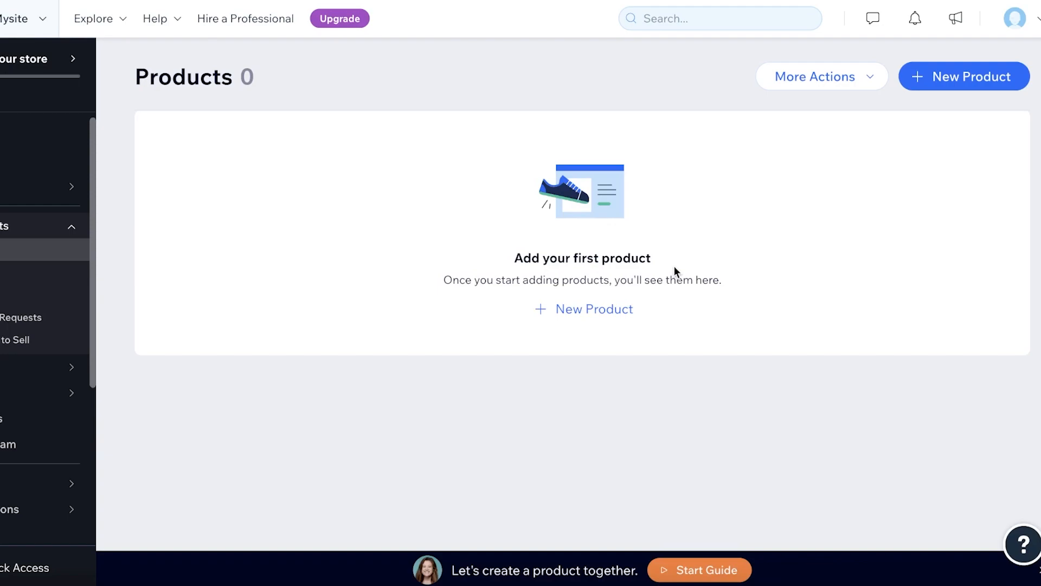
{"action": "left_click", "coordinate": [957, 77]}
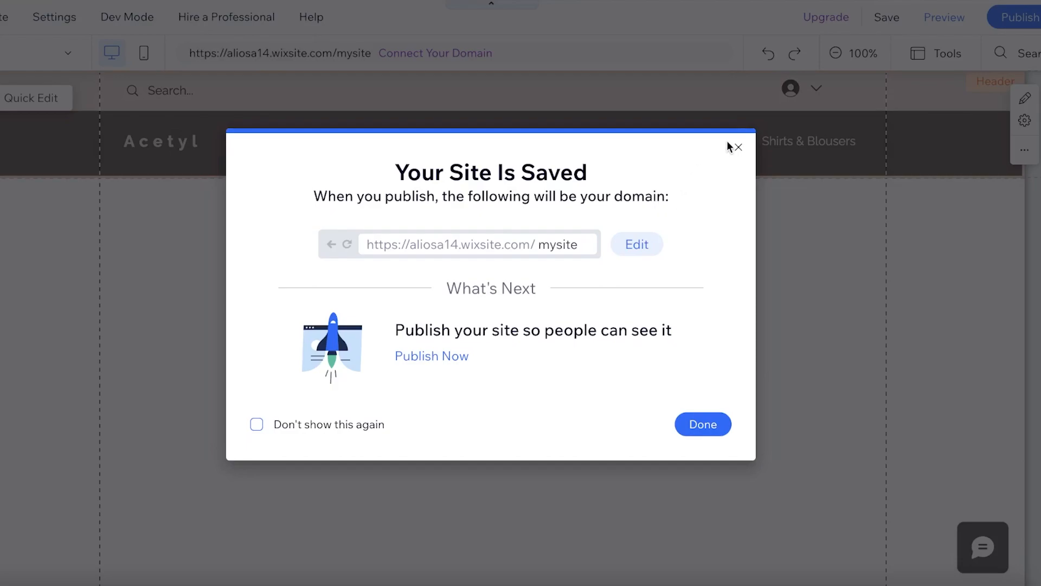
Dismiss the saved-site dialog in the Wix Editor and look through the entire Home page
{"action": "left_click", "coordinate": [739, 147]}
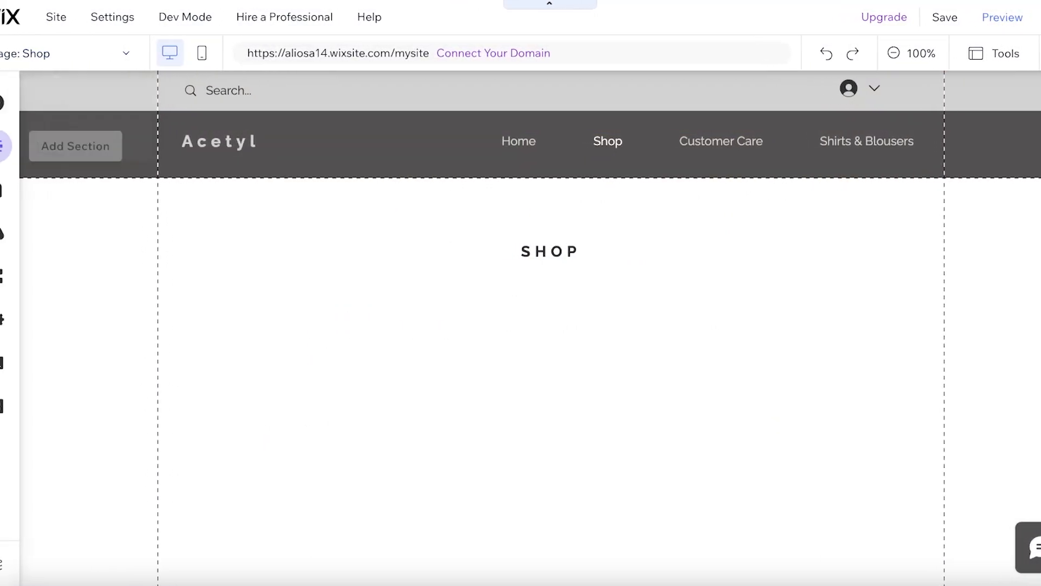
{"action": "left_click", "coordinate": [46, 53]}
{"action": "left_click", "coordinate": [60, 90]}
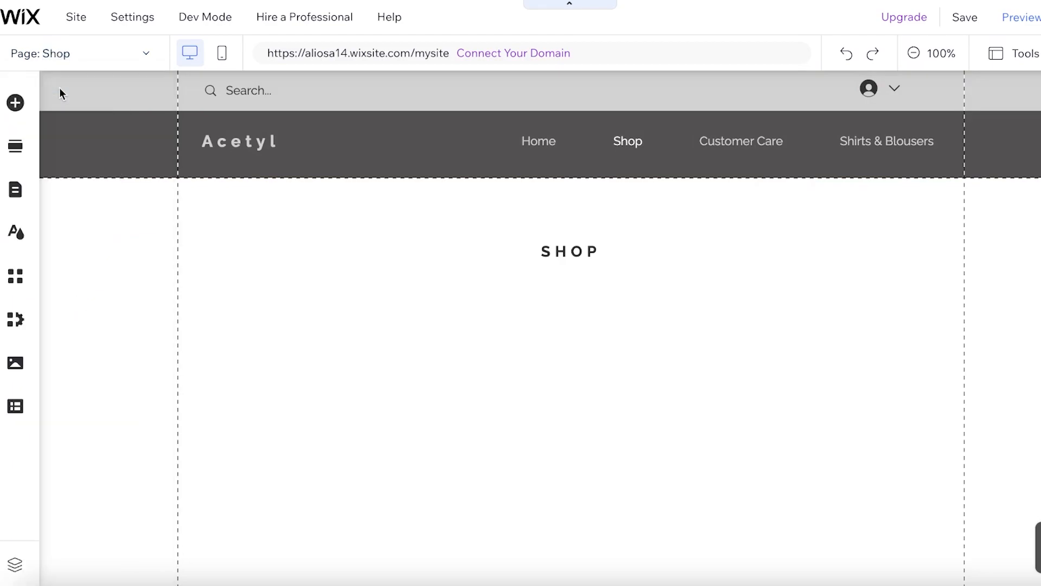
{"action": "left_click", "coordinate": [147, 52]}
{"action": "left_click", "coordinate": [57, 193]}
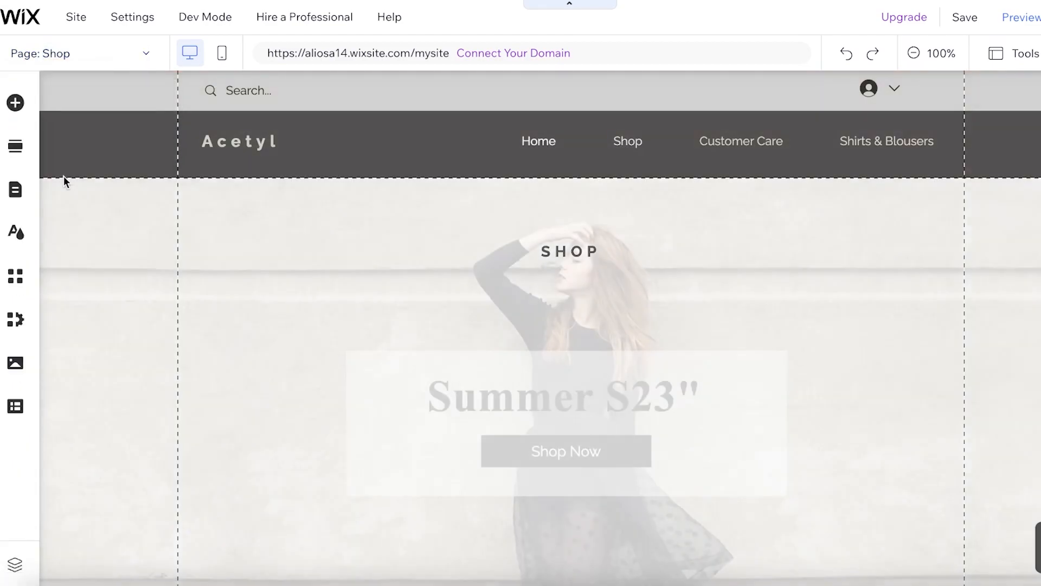
{"action": "scroll", "coordinate": [596, 189], "scroll_direction": "down", "scroll_amount": 10}
{"action": "scroll", "coordinate": [803, 218], "scroll_direction": "up", "scroll_amount": 10}
{"action": "scroll", "coordinate": [804, 218], "scroll_direction": "down", "scroll_amount": 10}
{"action": "scroll", "coordinate": [935, 216], "scroll_direction": "up", "scroll_amount": 10}
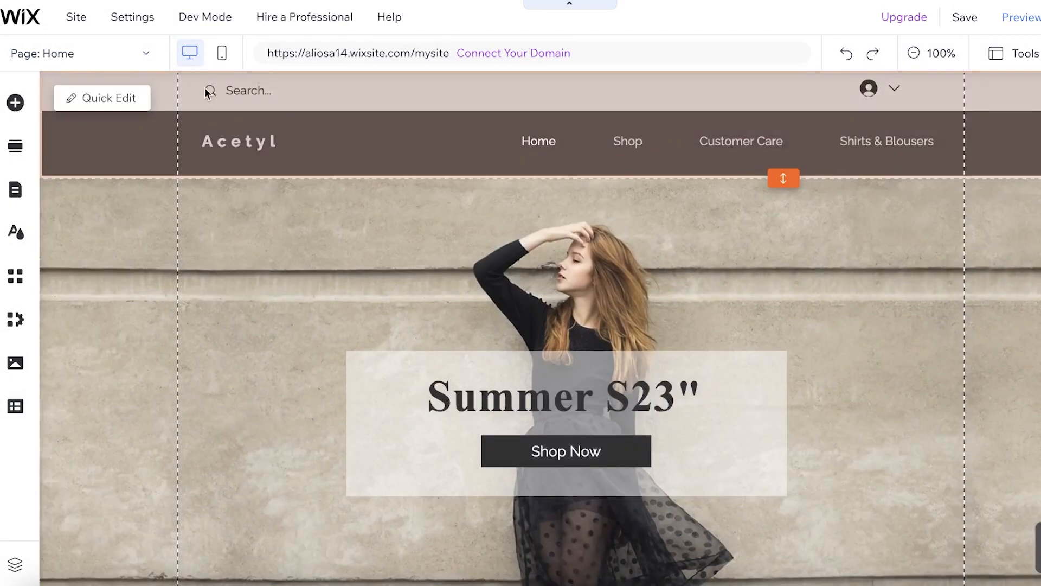
Switch the editor to the Shop page and look through the list of site, store and member pages
{"action": "left_click", "coordinate": [57, 53]}
{"action": "left_click", "coordinate": [47, 108]}
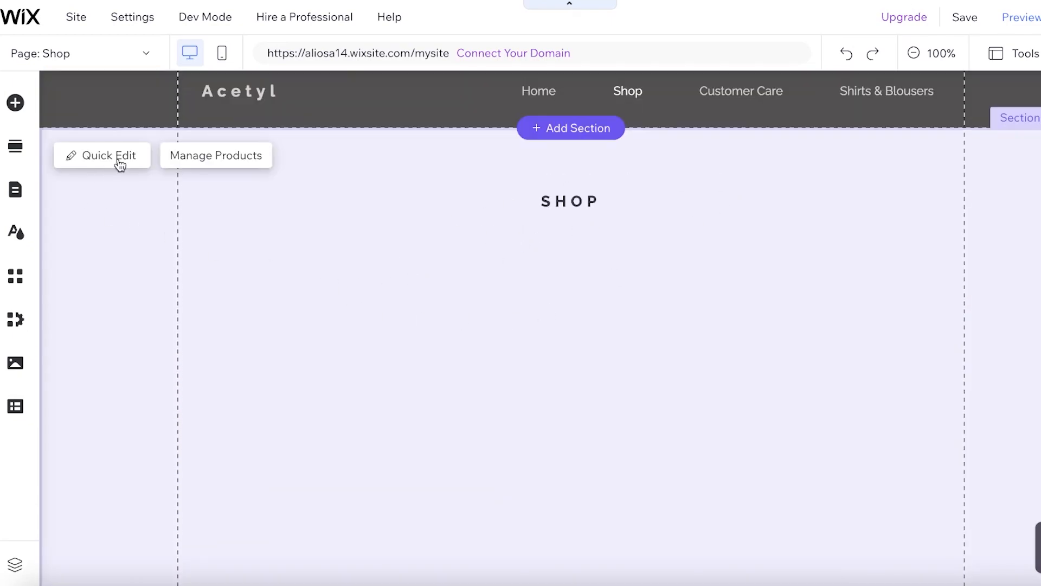
{"action": "scroll", "coordinate": [109, 231], "scroll_direction": "down", "scroll_amount": 1}
{"action": "left_click", "coordinate": [108, 52]}
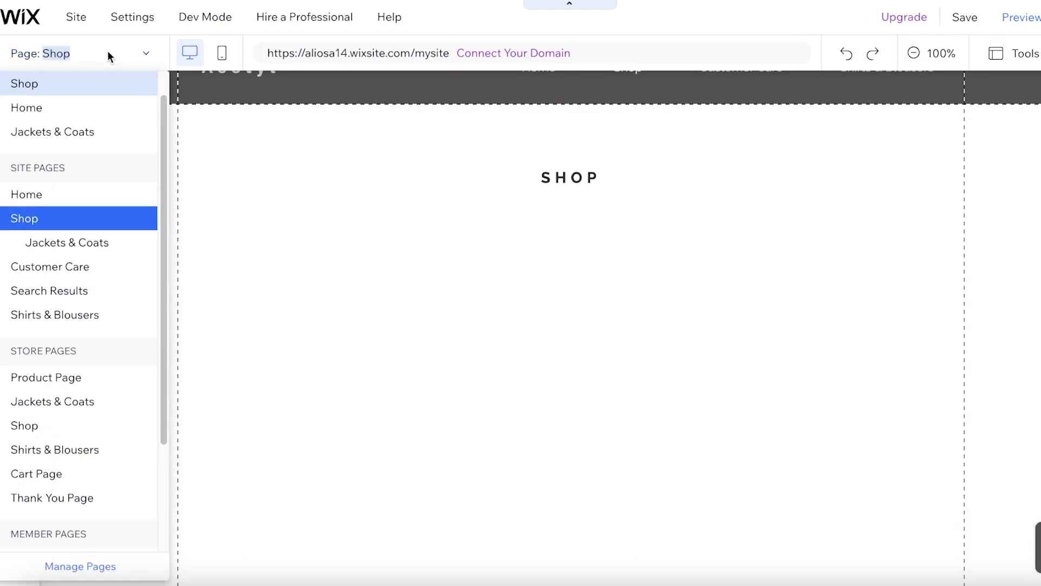
{"action": "scroll", "coordinate": [77, 261], "scroll_direction": "up", "scroll_amount": 1}
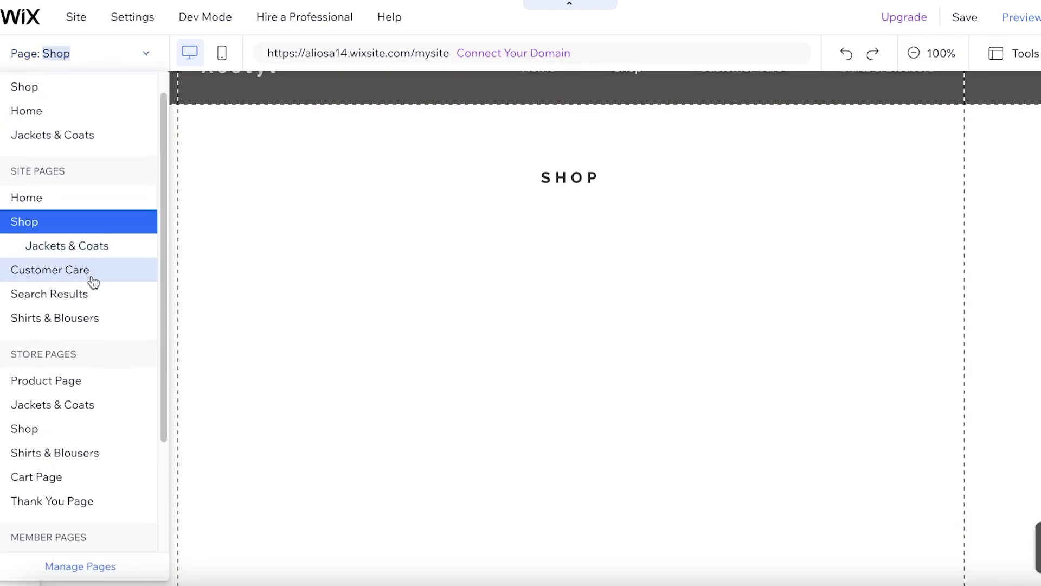
{"action": "left_click", "coordinate": [132, 60]}
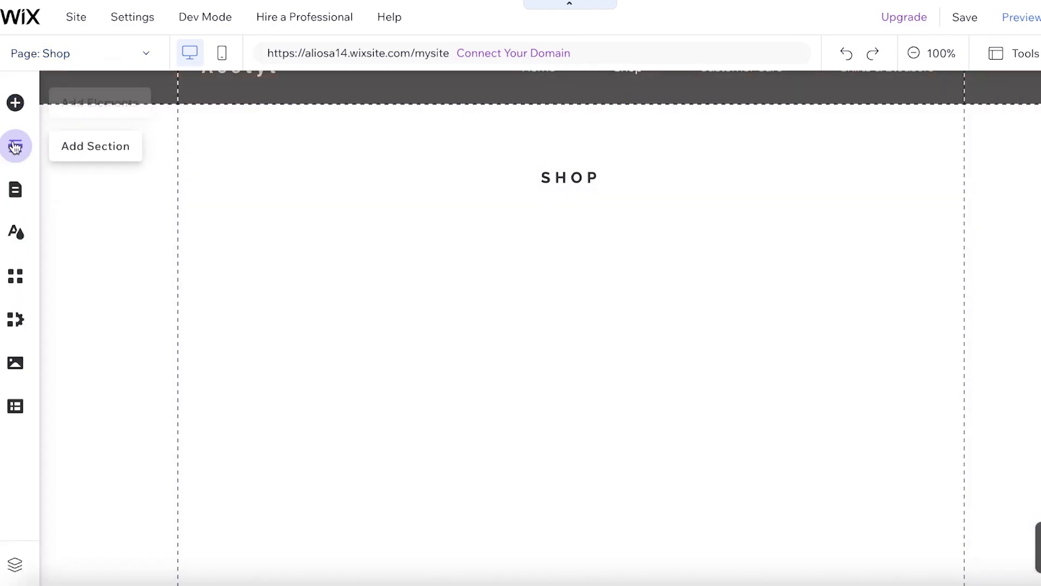
Nest the Shirts & Blousers page under Shop in the site menu, check that page, and return to the Shop page
{"action": "left_click", "coordinate": [16, 185]}
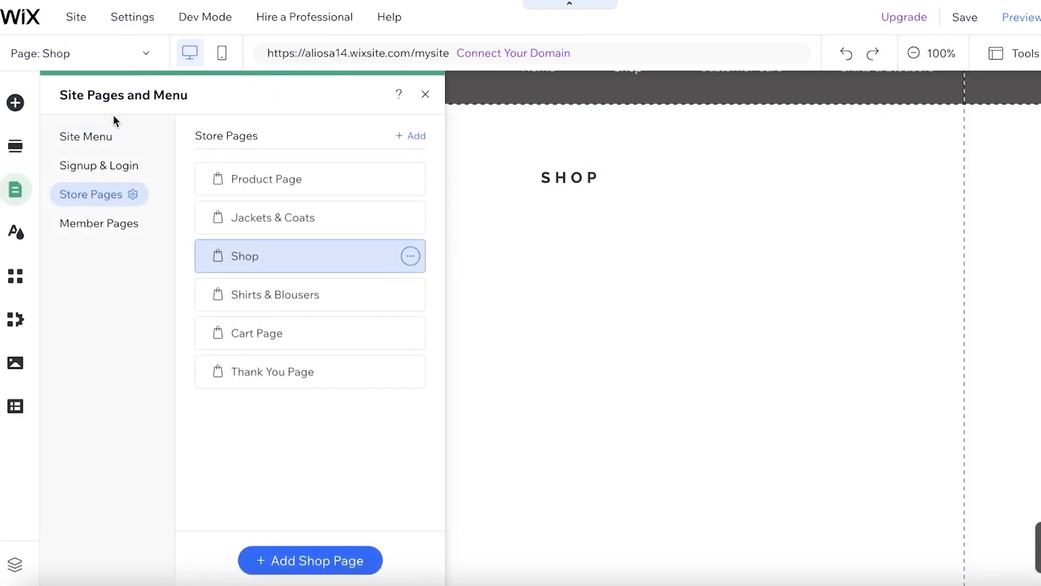
{"action": "left_click", "coordinate": [96, 140]}
{"action": "left_click_drag", "start_coordinate": [226, 365], "coordinate": [269, 311]}
{"action": "left_click", "coordinate": [268, 295]}
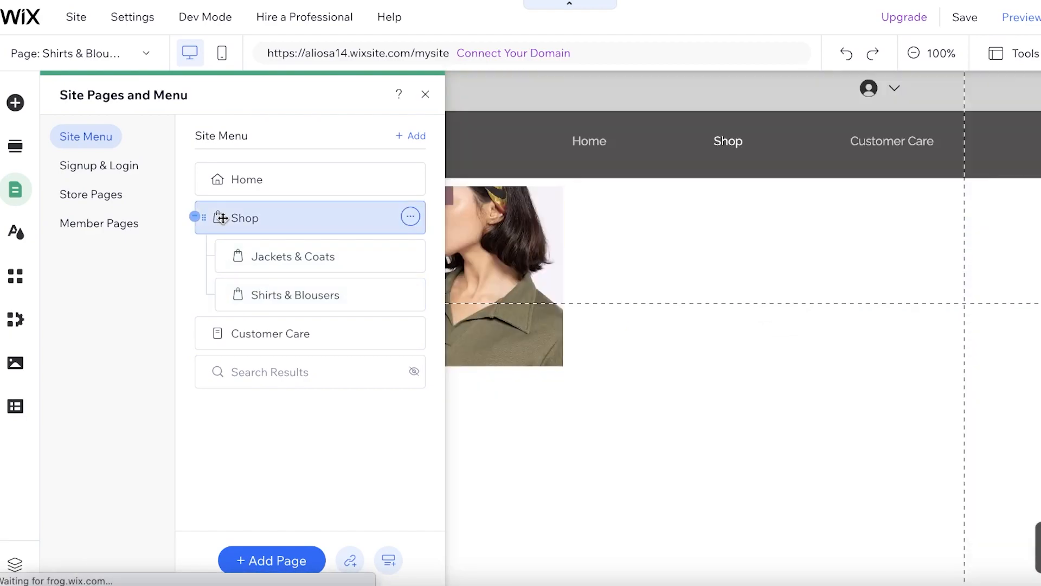
{"action": "left_click", "coordinate": [222, 218]}
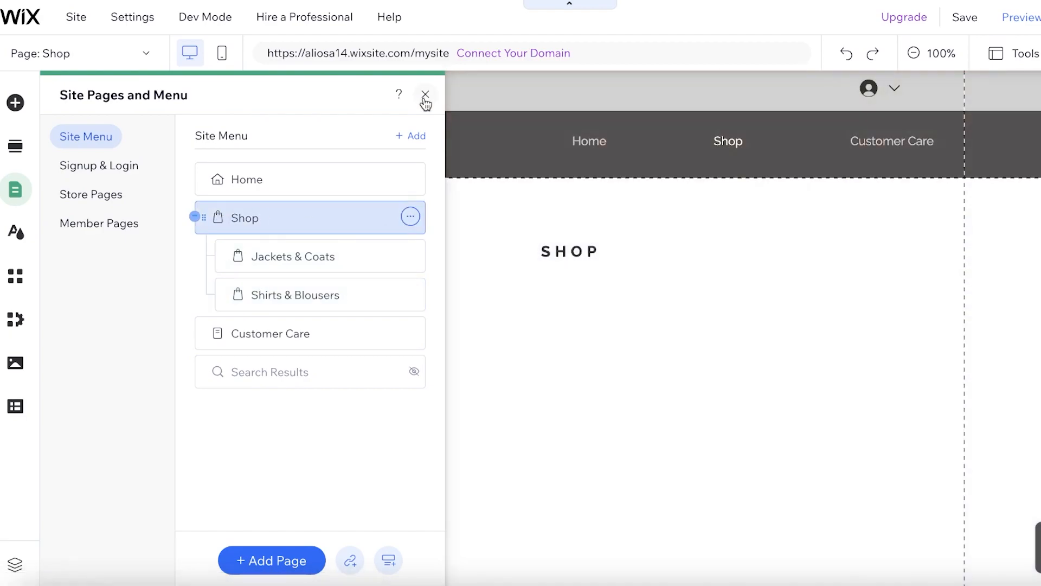
{"action": "left_click", "coordinate": [428, 92]}
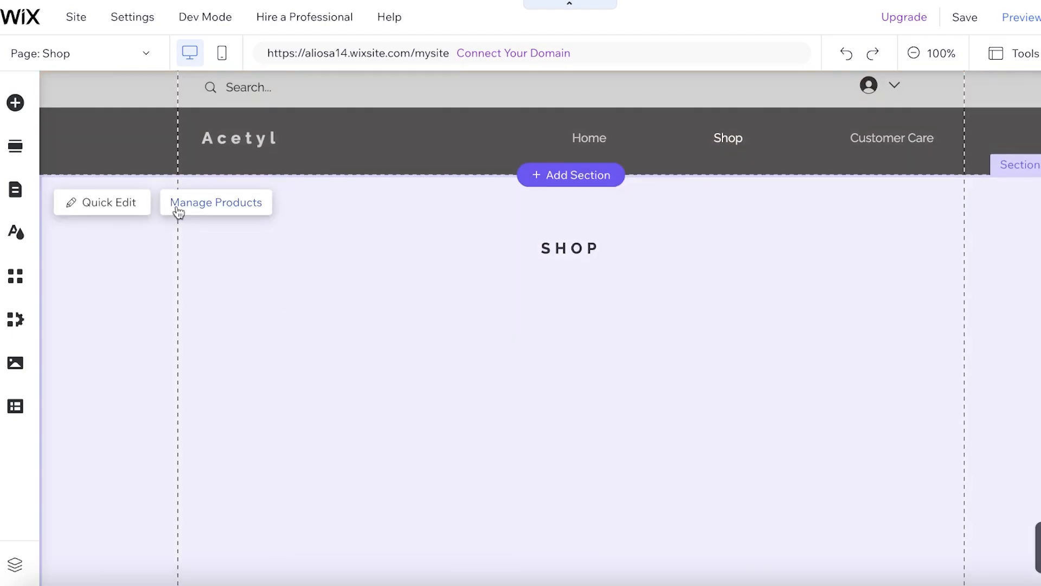
Reposition the Shop page's product gallery between the page guides and shorten it from its lower edge
{"action": "left_click", "coordinate": [179, 203]}
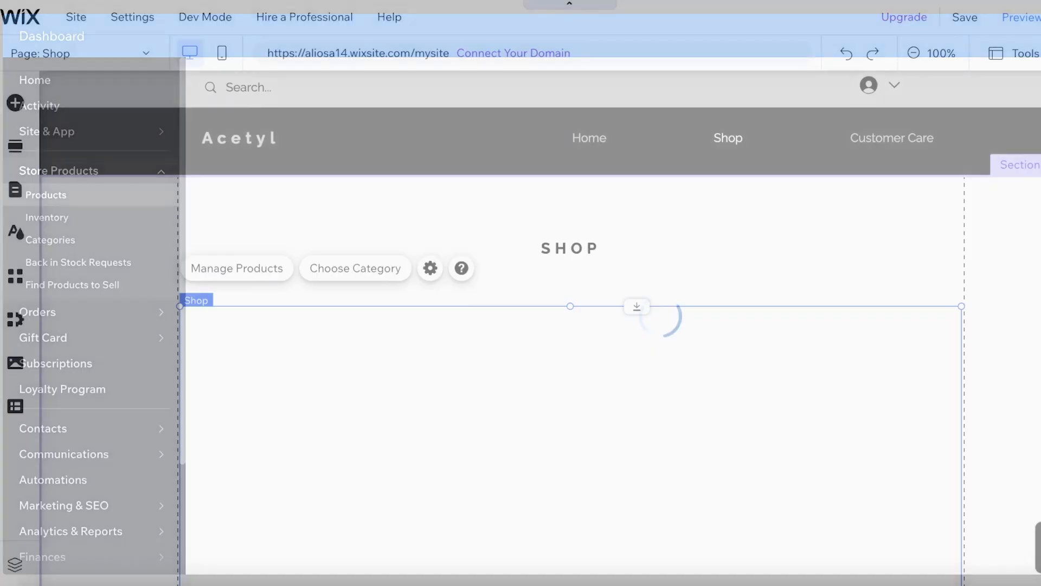
{"action": "scroll", "coordinate": [577, 312], "scroll_direction": "down", "scroll_amount": 4}
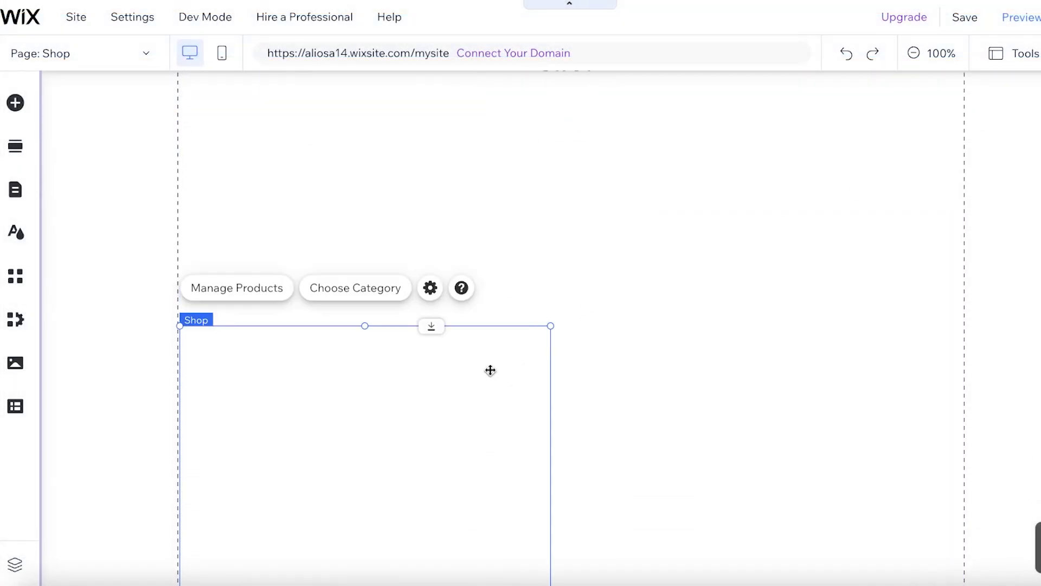
{"action": "key", "text": "Delete"}
{"action": "left_click", "coordinate": [762, 399]}
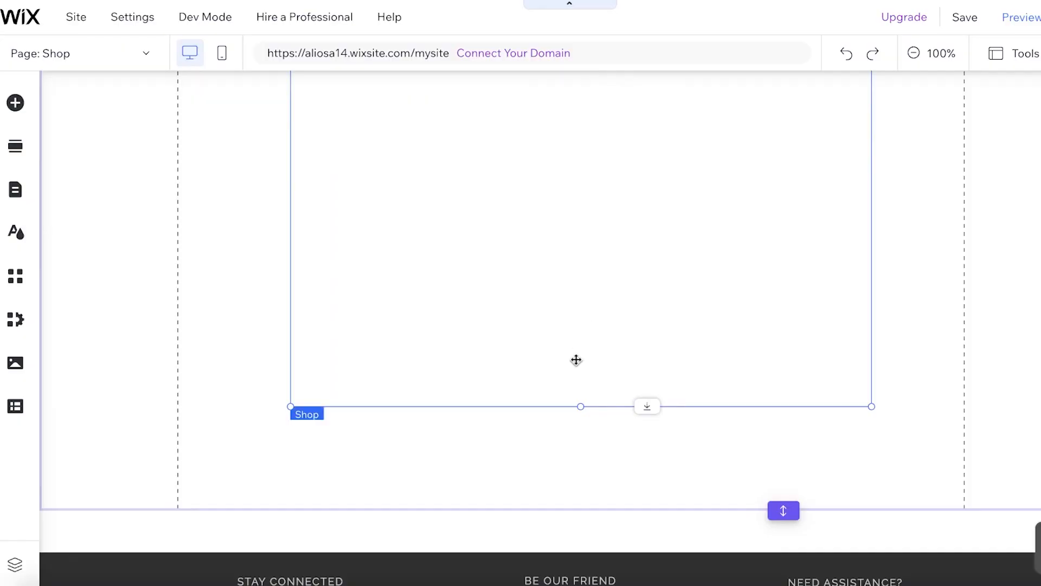
{"action": "left_click_drag", "start_coordinate": [579, 408], "coordinate": [612, 84]}
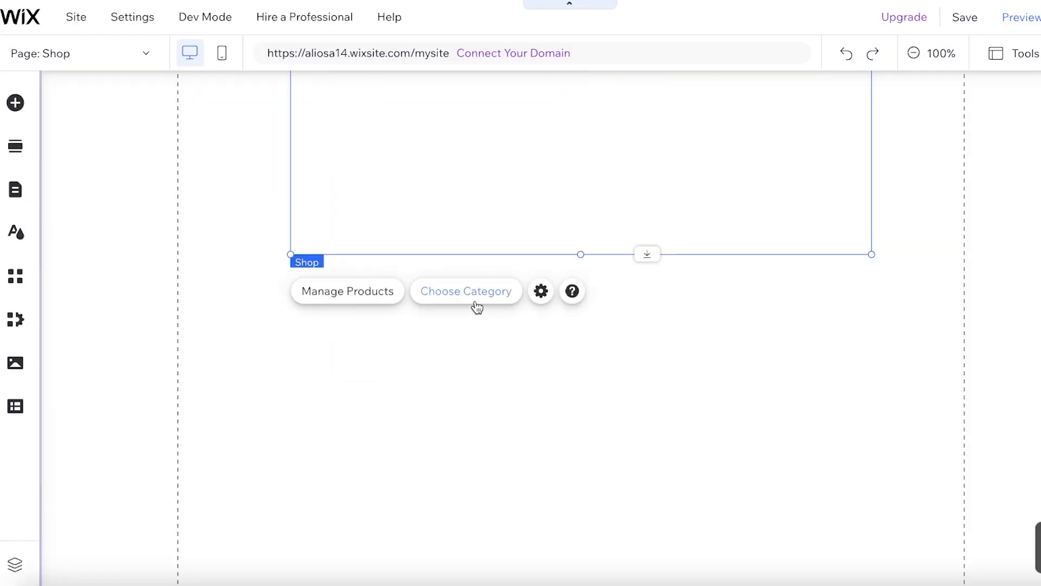
Try the Jackets & Coats category in the Shop gallery, but set the gallery to display All Products
{"action": "left_click", "coordinate": [476, 302]}
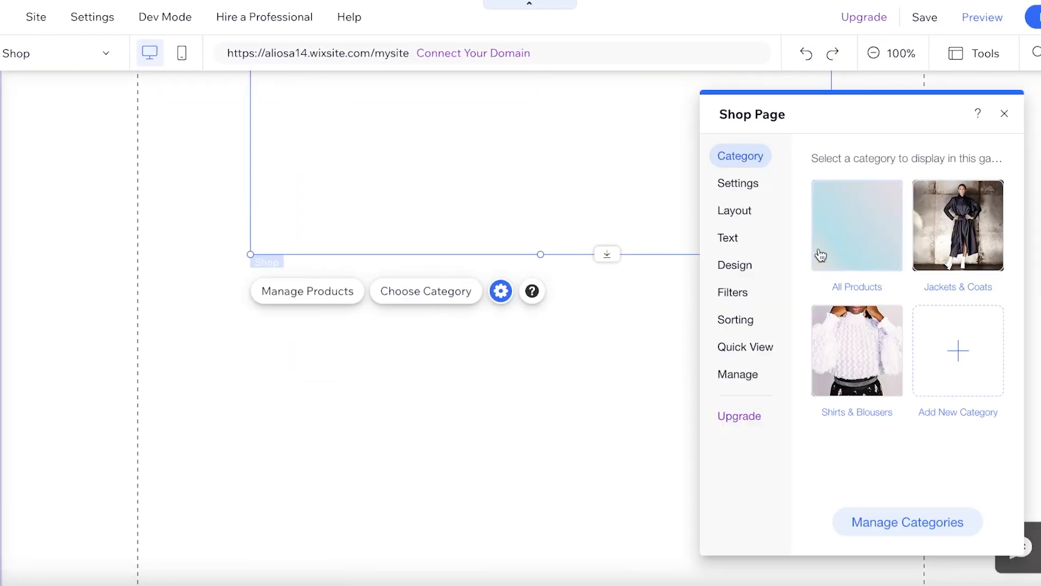
{"action": "left_click", "coordinate": [848, 221]}
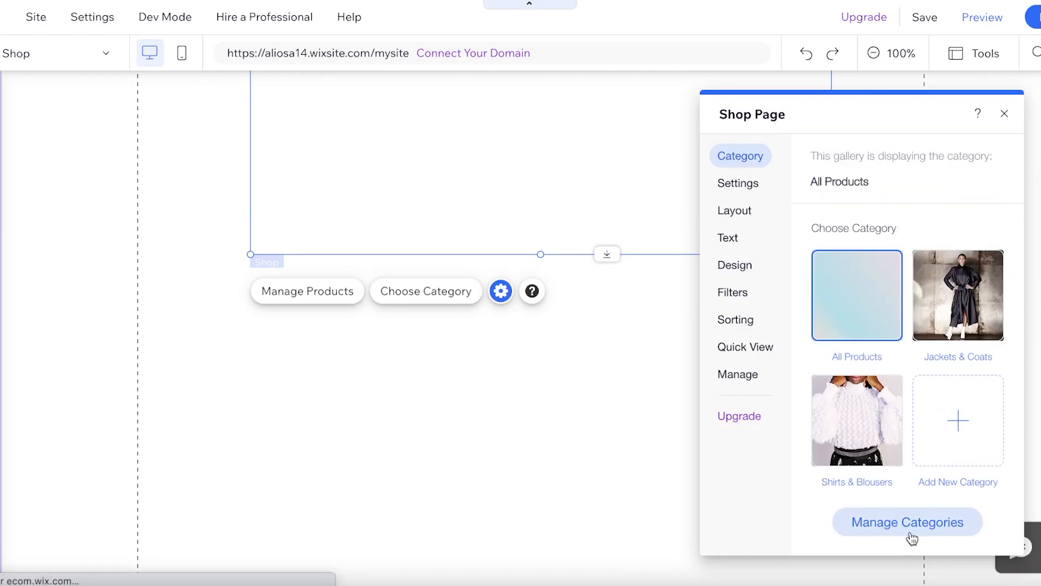
{"action": "left_click", "coordinate": [968, 350]}
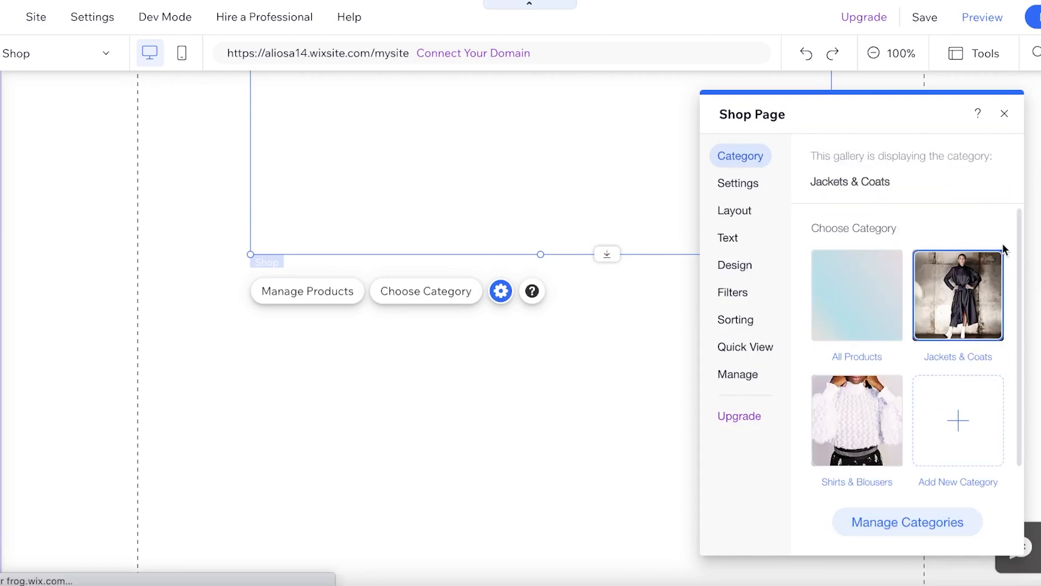
{"action": "left_click", "coordinate": [862, 313]}
{"action": "left_click", "coordinate": [899, 523]}
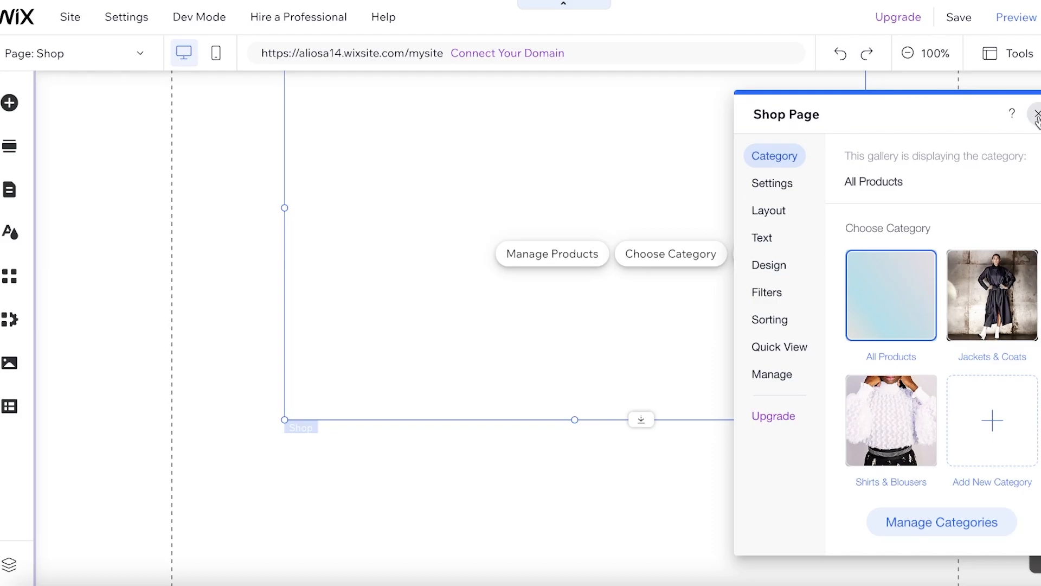
{"action": "left_click", "coordinate": [1037, 115]}
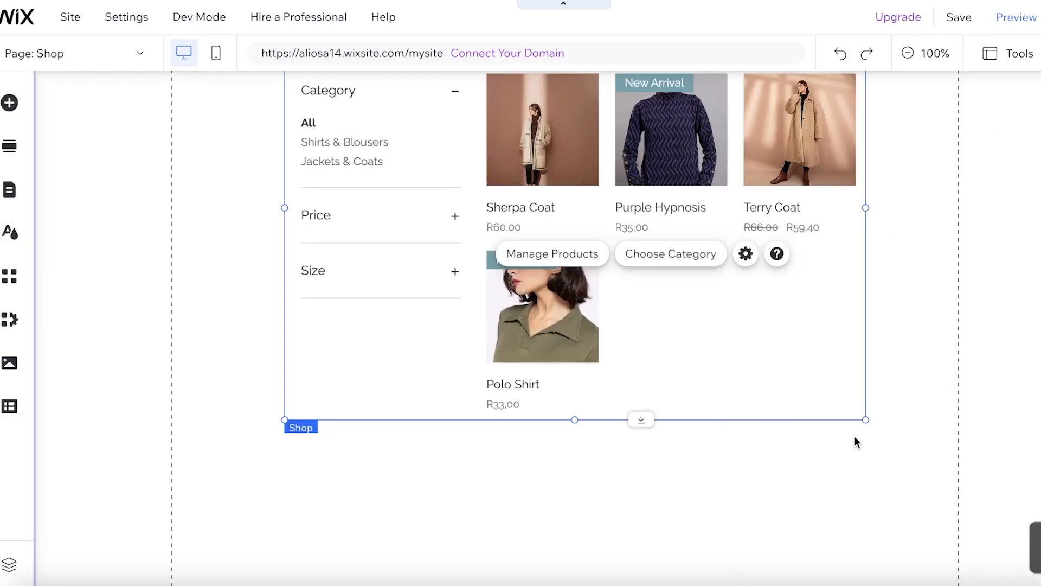
Enlarge the Shop product gallery from its lower corner and publish the site, dismissing the published-site and mobile-editing dialogs
{"action": "scroll", "coordinate": [771, 374], "scroll_direction": "down", "scroll_amount": 3}
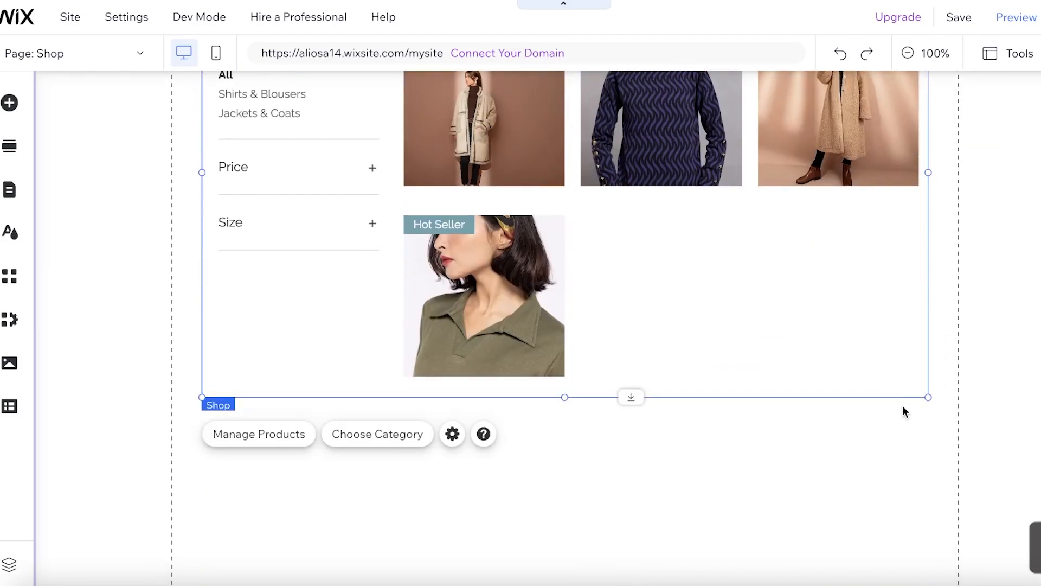
{"action": "left_click_drag", "start_coordinate": [929, 398], "coordinate": [955, 441]}
{"action": "left_click", "coordinate": [986, 21]}
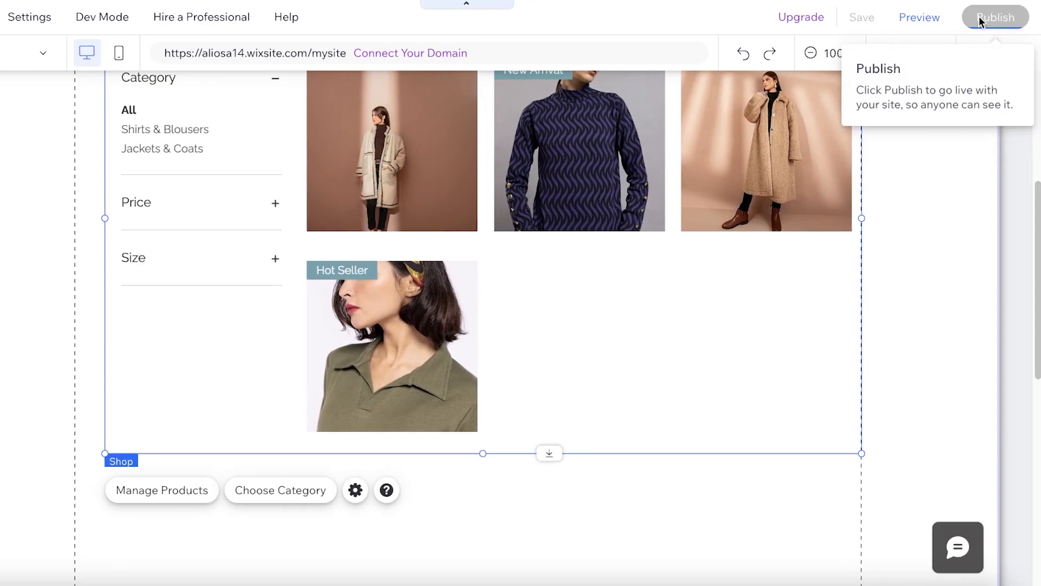
{"action": "scroll", "coordinate": [406, 316], "scroll_direction": "up", "scroll_amount": 5}
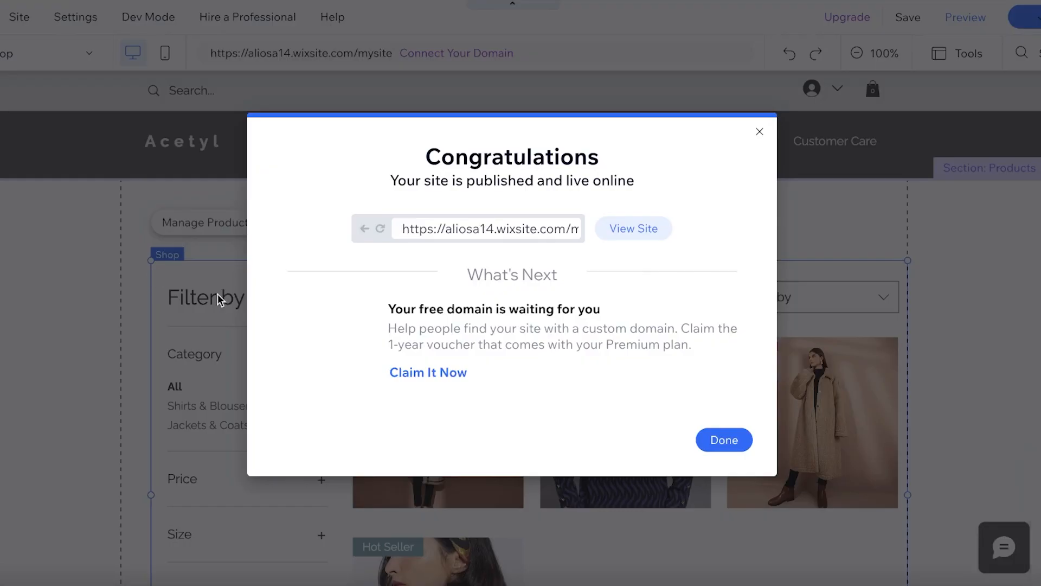
{"action": "left_click", "coordinate": [758, 132]}
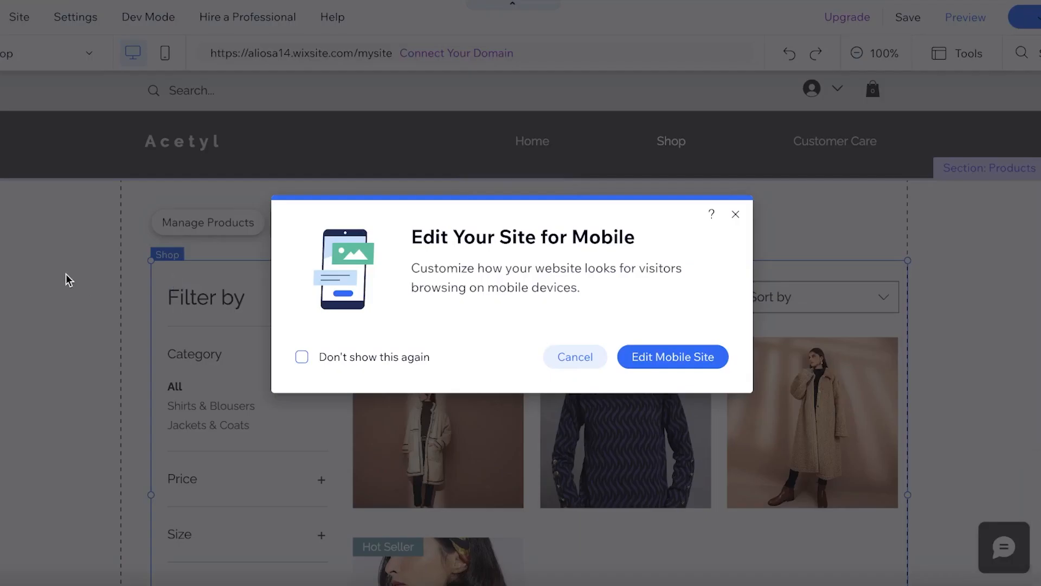
{"action": "left_click", "coordinate": [575, 357]}
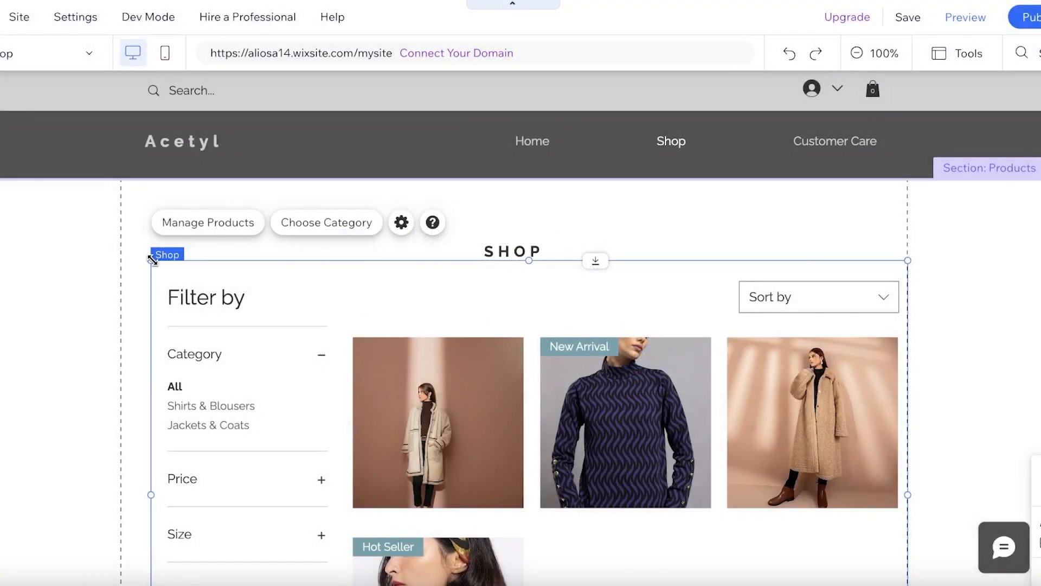
Widen the Shop product gallery past both page guides so it spans nearly the full page width
{"action": "left_click_drag", "start_coordinate": [152, 259], "coordinate": [121, 252]}
{"action": "left_click_drag", "start_coordinate": [909, 261], "coordinate": [1030, 268]}
{"action": "left_click_drag", "start_coordinate": [124, 271], "coordinate": [3, 283]}
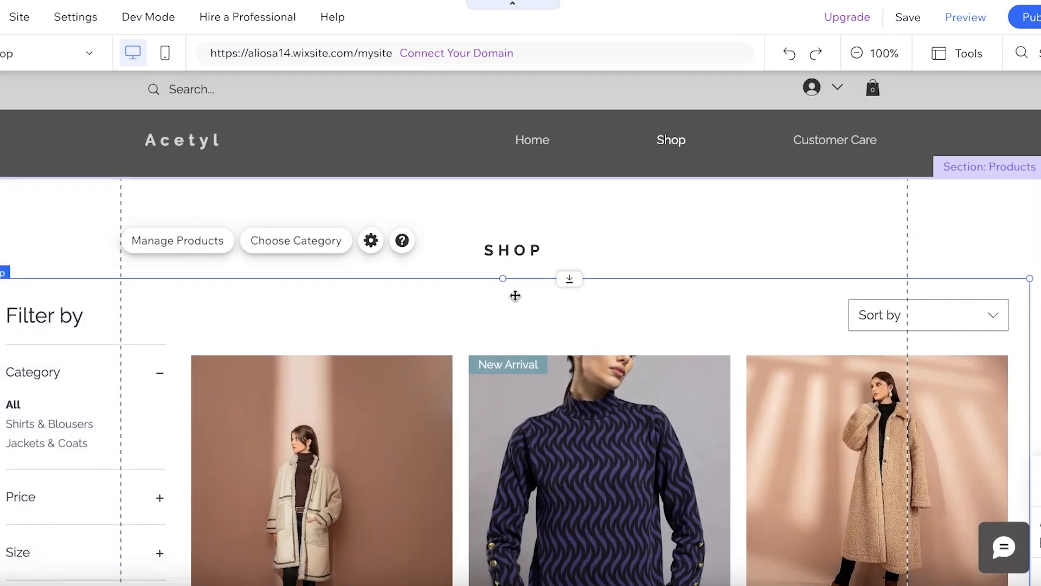
Show the product name and price in the Shop gallery and look through its image-hover, view-more and cart-button settings
{"action": "scroll", "coordinate": [340, 300], "scroll_direction": "down", "scroll_amount": 6}
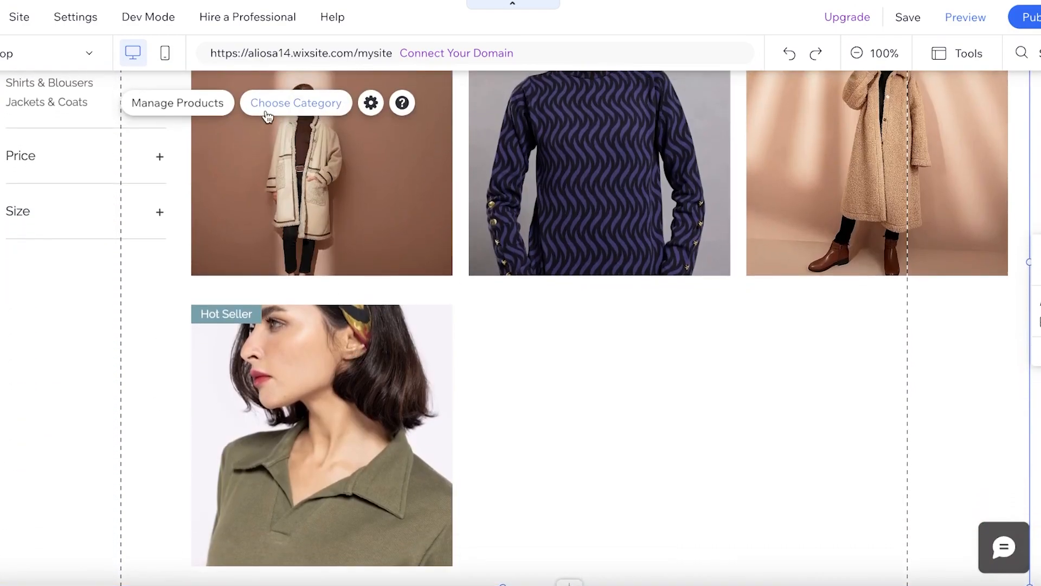
{"action": "left_click", "coordinate": [257, 110]}
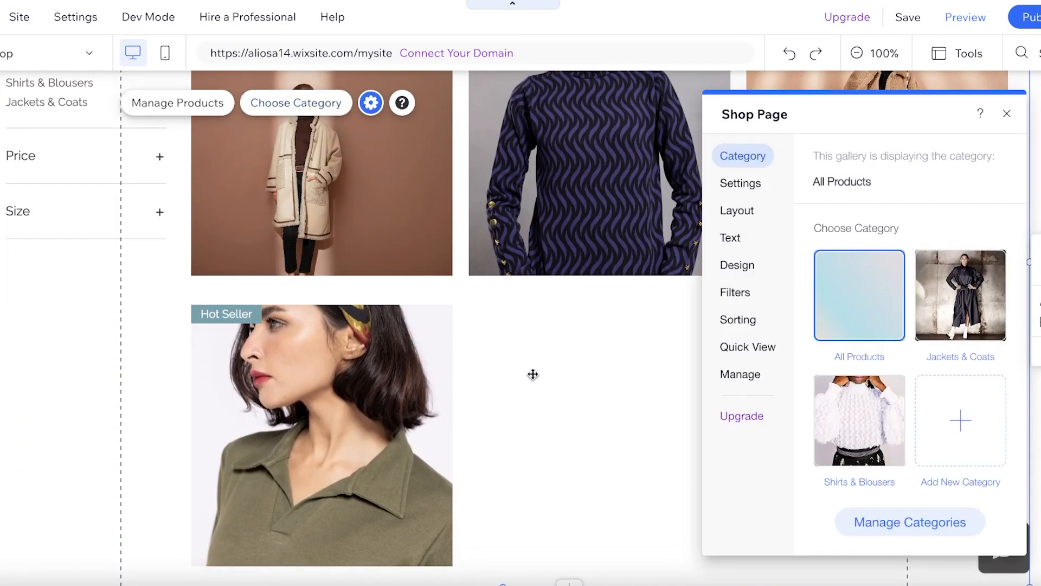
{"action": "left_click", "coordinate": [740, 185]}
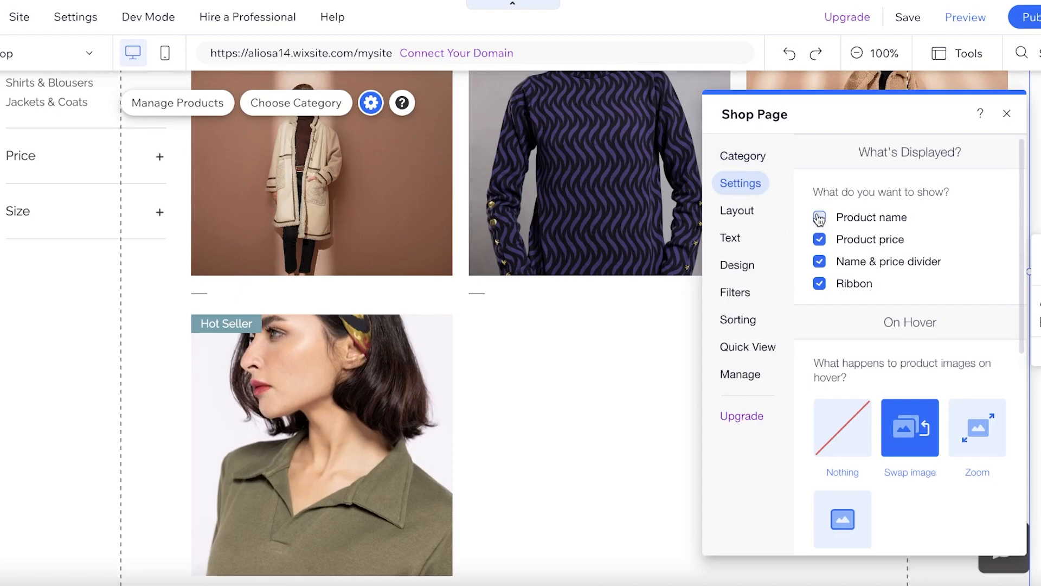
{"action": "scroll", "coordinate": [865, 375], "scroll_direction": "down", "scroll_amount": 3}
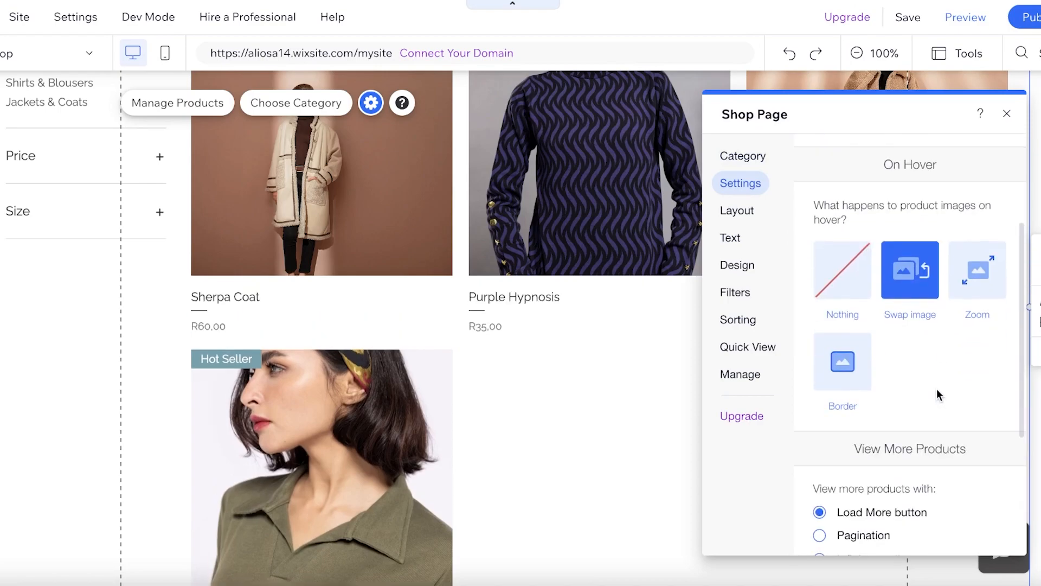
{"action": "scroll", "coordinate": [867, 412], "scroll_direction": "down", "scroll_amount": 2}
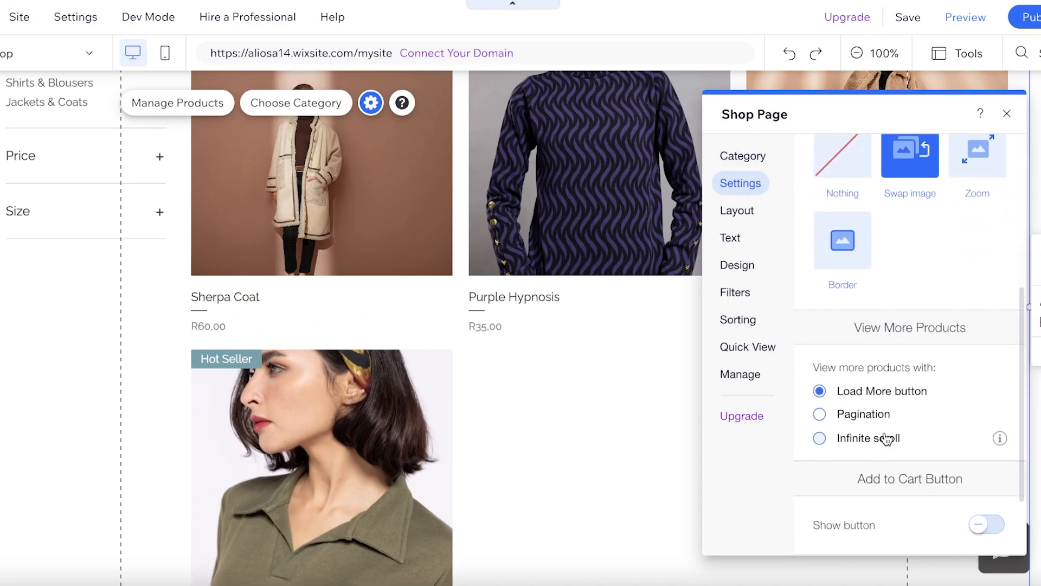
Set the Shop gallery layout to left-aligned product info, 0 px info padding, 27 px row spacing and 4 px column spacing
{"action": "left_click", "coordinate": [726, 211]}
{"action": "left_click", "coordinate": [831, 206]}
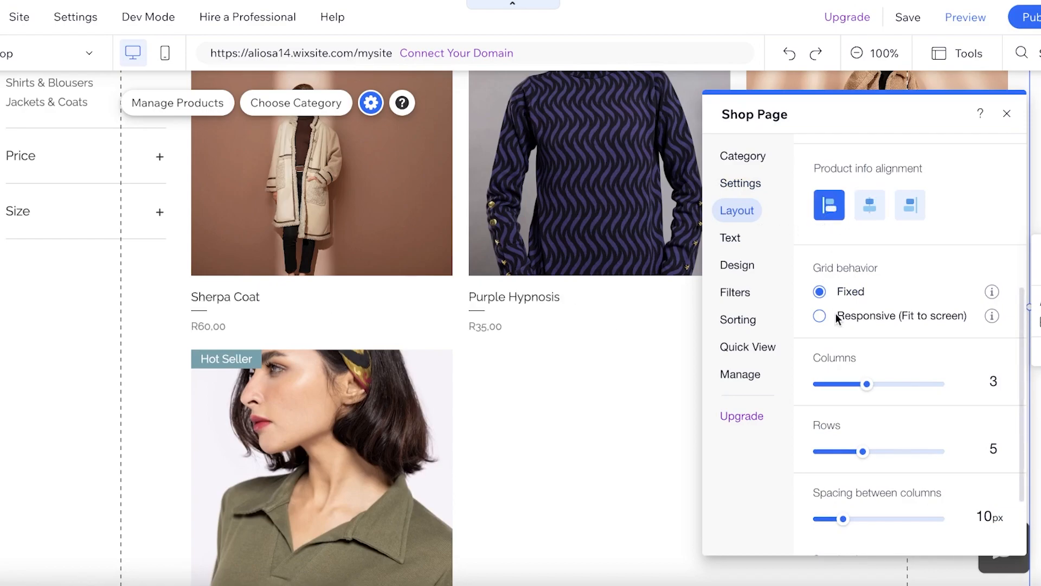
{"action": "scroll", "coordinate": [834, 297], "scroll_direction": "down", "scroll_amount": 3}
{"action": "left_click_drag", "start_coordinate": [816, 492], "coordinate": [842, 494]}
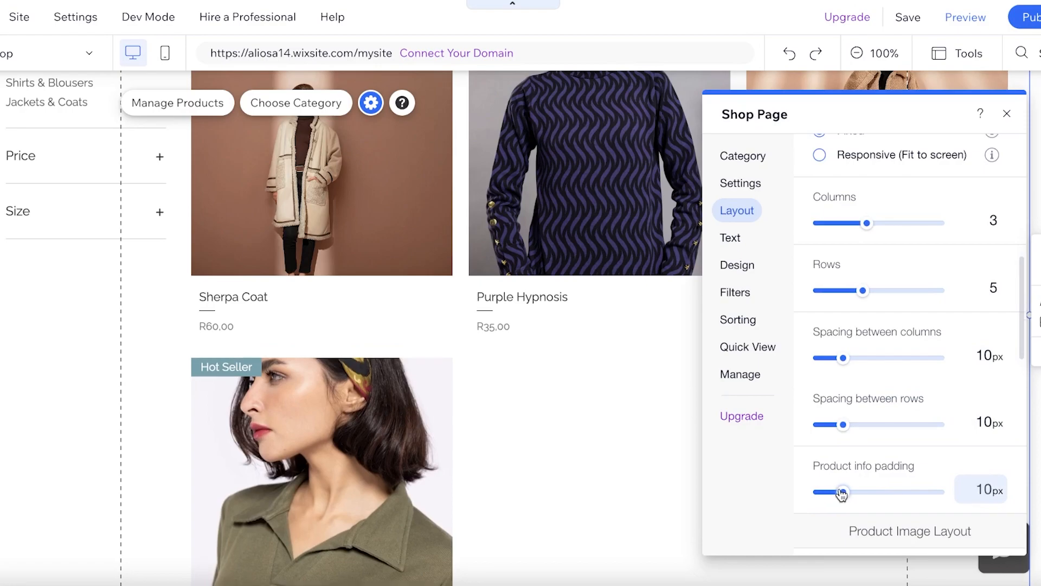
{"action": "left_click_drag", "start_coordinate": [842, 495], "coordinate": [770, 504]}
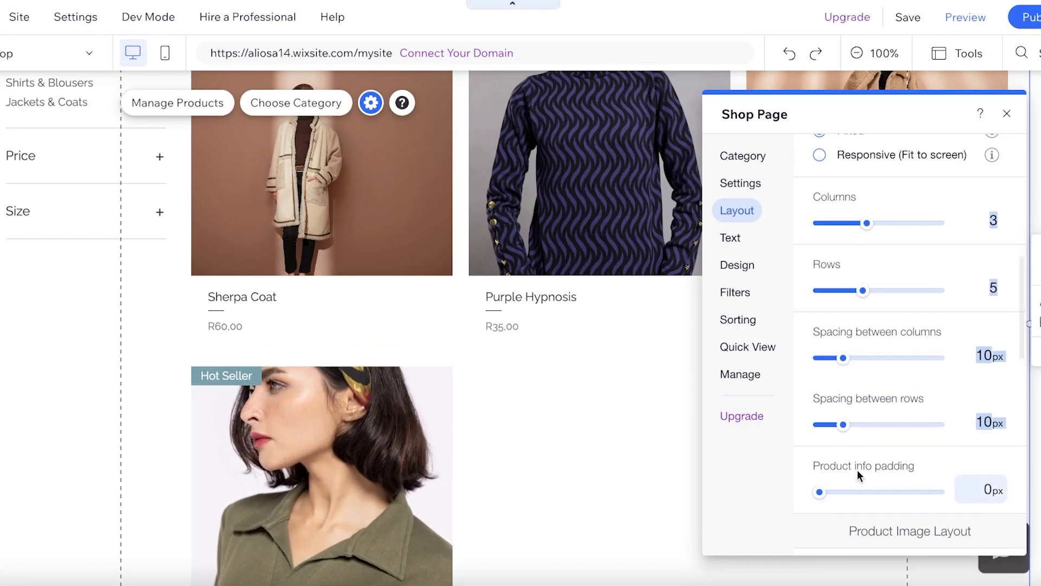
{"action": "left_click_drag", "start_coordinate": [844, 428], "coordinate": [872, 428]}
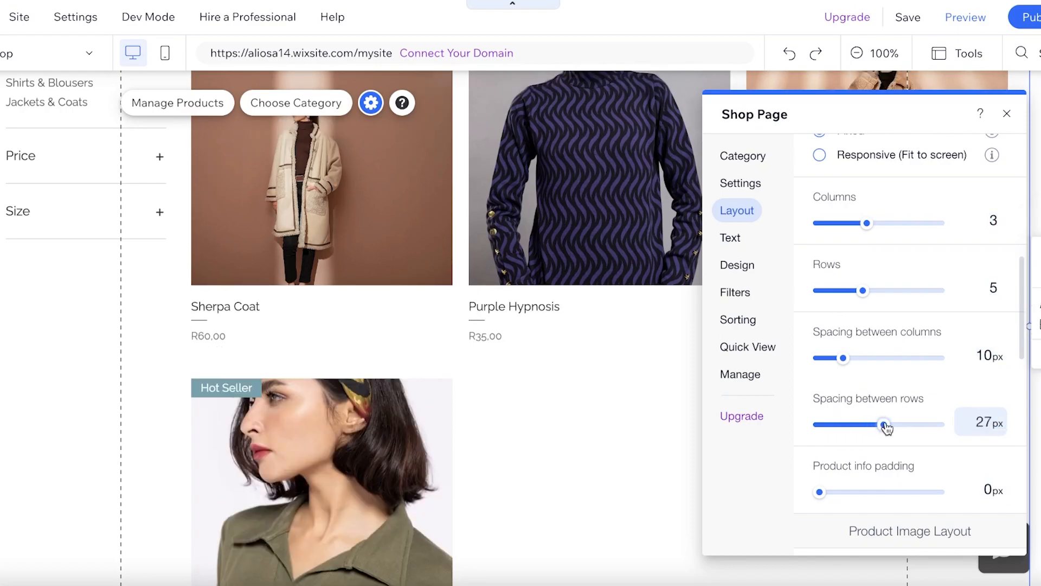
{"action": "left_click_drag", "start_coordinate": [843, 357], "coordinate": [829, 358]}
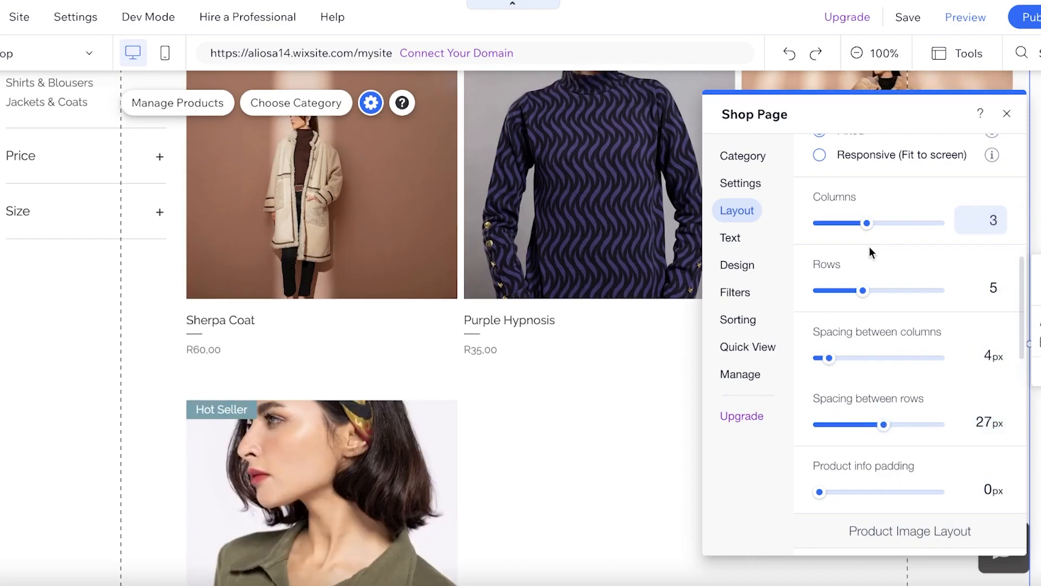
{"action": "left_click", "coordinate": [727, 238]}
{"action": "left_click", "coordinate": [1006, 115]}
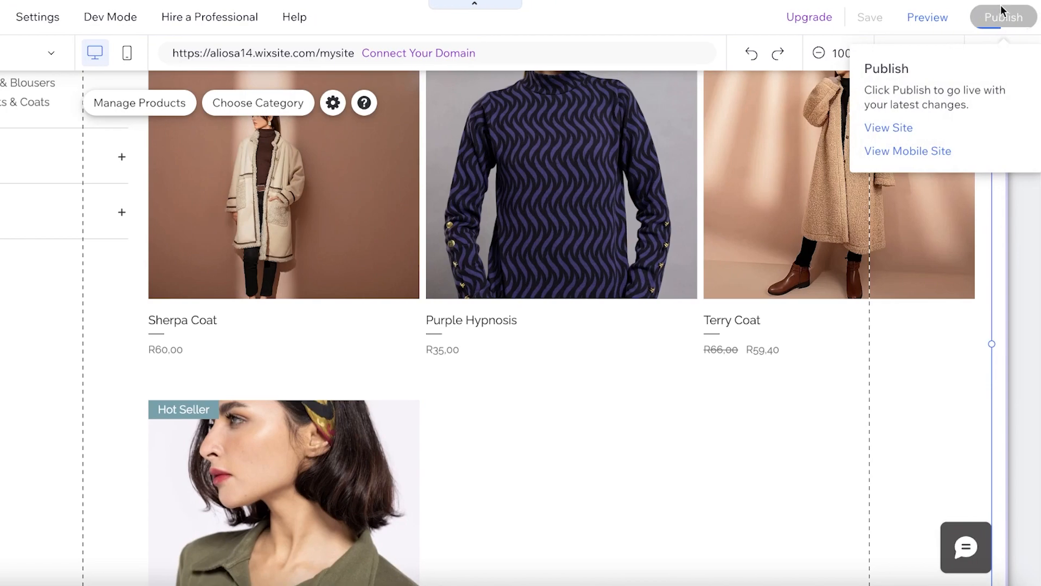
Open the live site and look through its Home page and the product gallery on its Shop page
{"action": "left_click", "coordinate": [911, 126]}
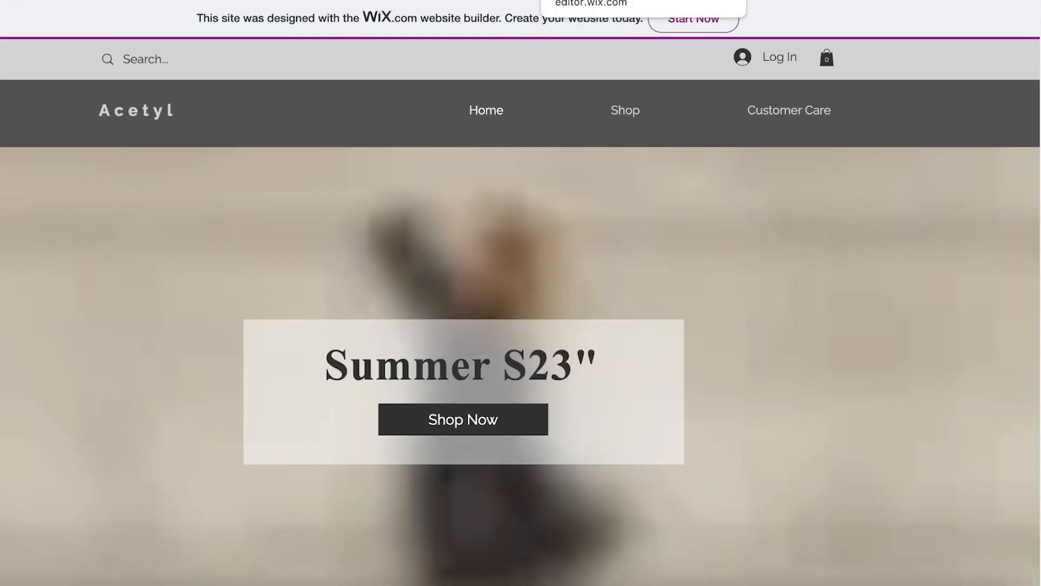
{"action": "scroll", "coordinate": [836, 193], "scroll_direction": "down", "scroll_amount": 3}
{"action": "scroll", "coordinate": [897, 194], "scroll_direction": "down", "scroll_amount": 10}
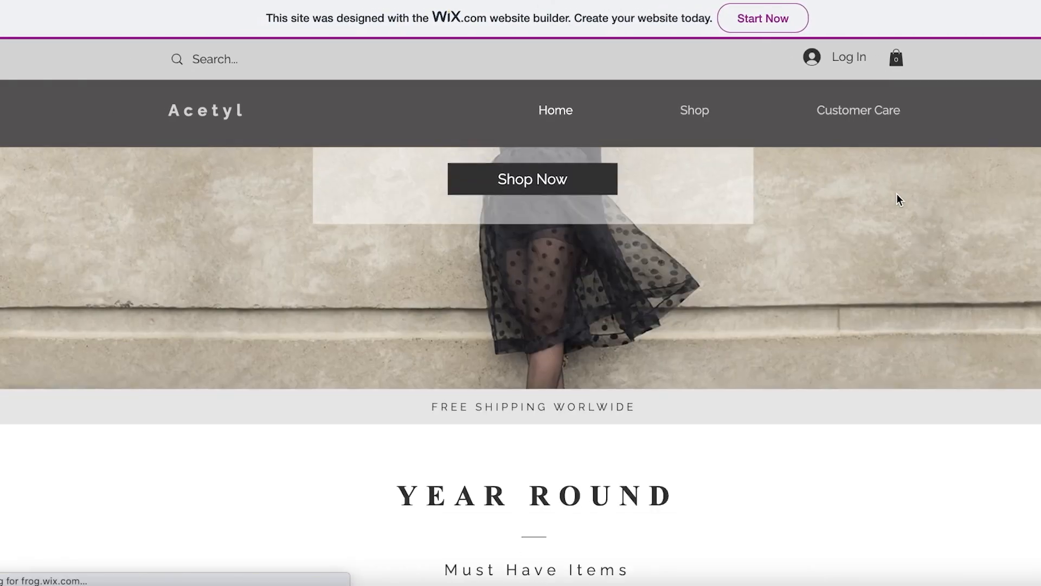
{"action": "scroll", "coordinate": [786, 163], "scroll_direction": "up", "scroll_amount": 10}
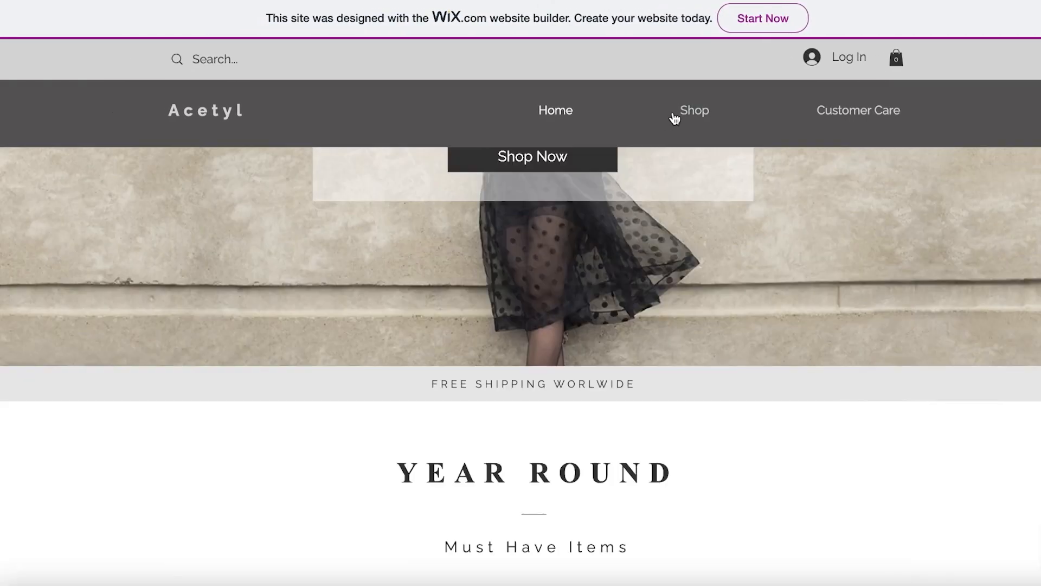
{"action": "mouse_move", "coordinate": [697, 116]}
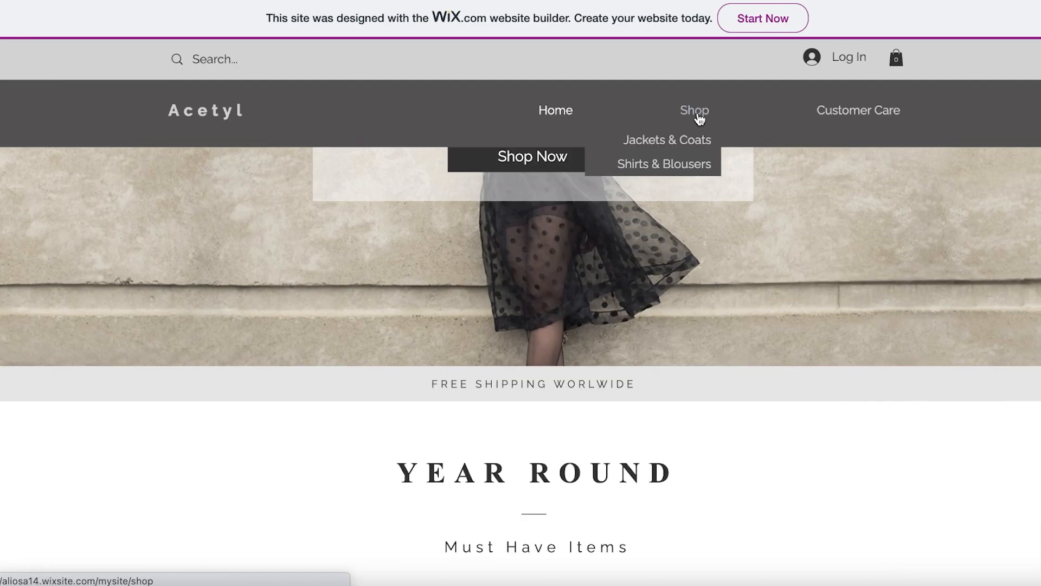
{"action": "left_click", "coordinate": [700, 118]}
{"action": "scroll", "coordinate": [976, 261], "scroll_direction": "down", "scroll_amount": 1}
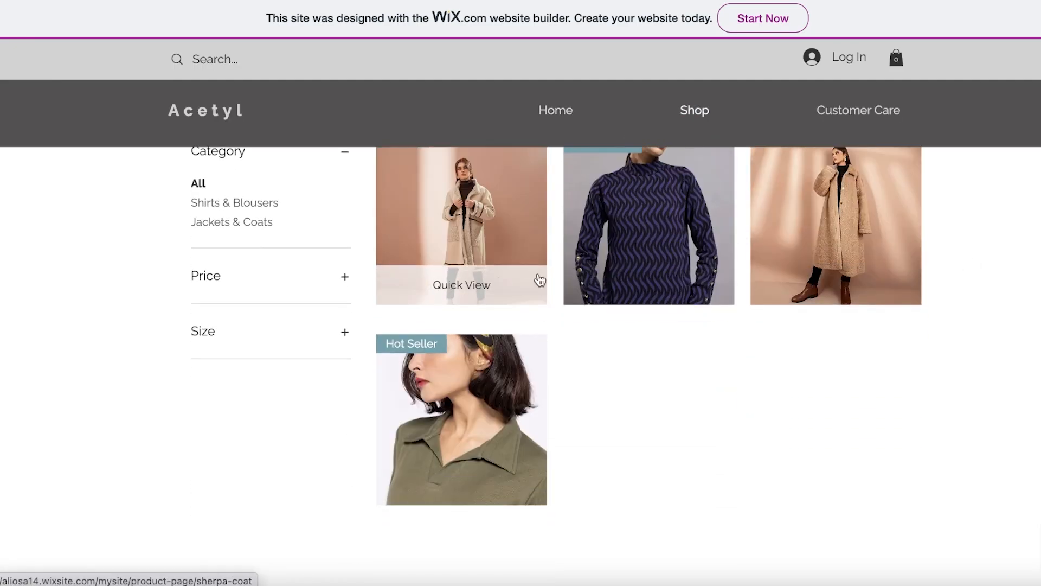
Look through the product gallery on the live Shop page, and open the Jackets & Coats and Shirts & Blousers category pages
{"action": "scroll", "coordinate": [705, 303], "scroll_direction": "up", "scroll_amount": 1}
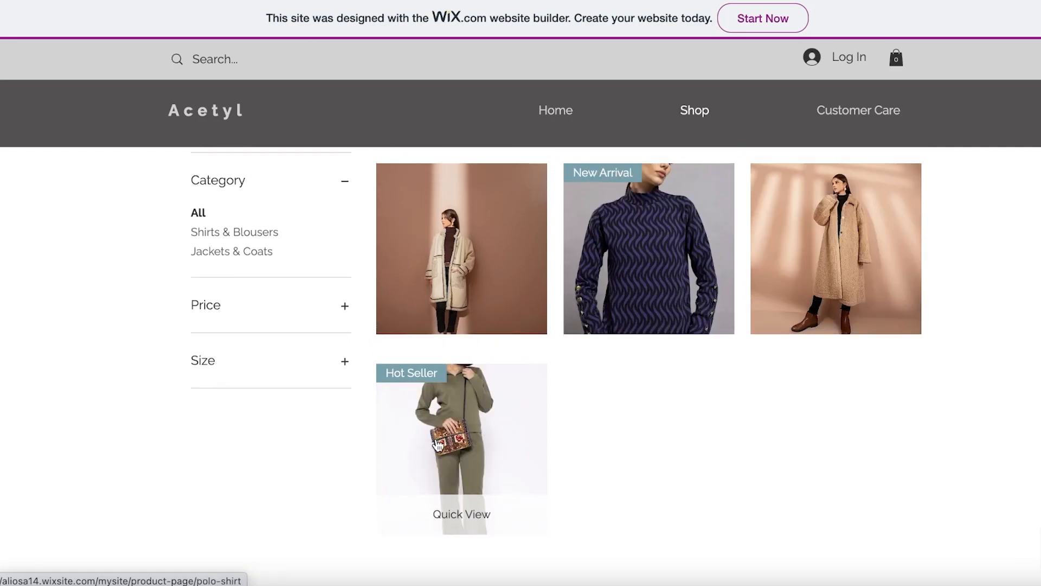
{"action": "mouse_move", "coordinate": [693, 119]}
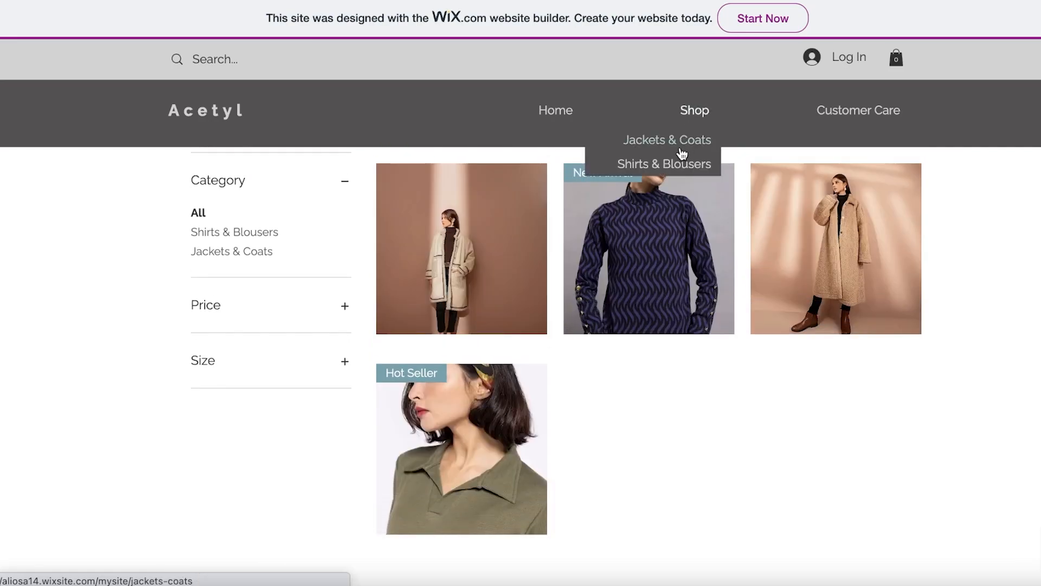
{"action": "left_click", "coordinate": [682, 151]}
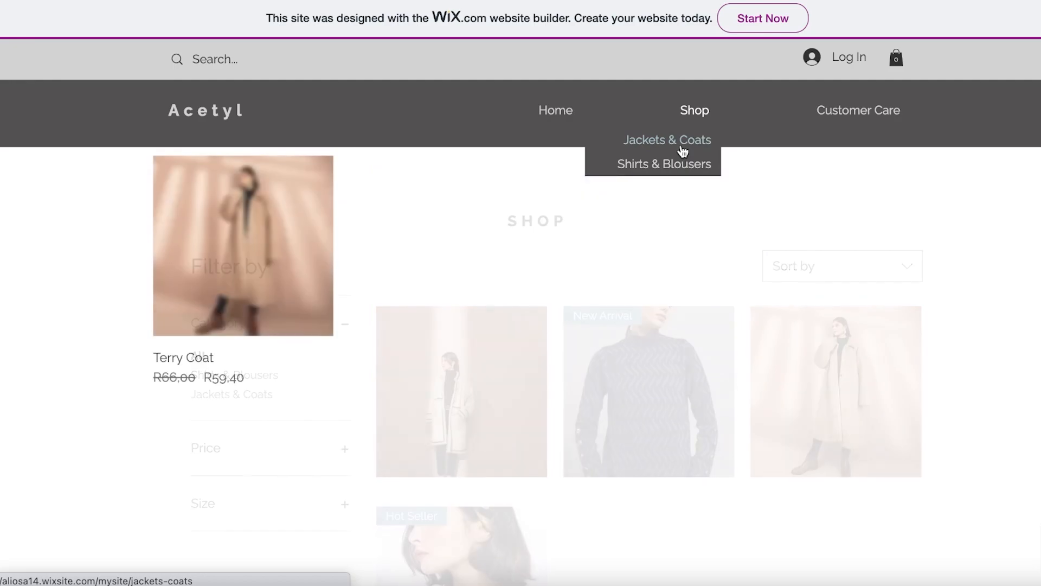
{"action": "mouse_move", "coordinate": [686, 145]}
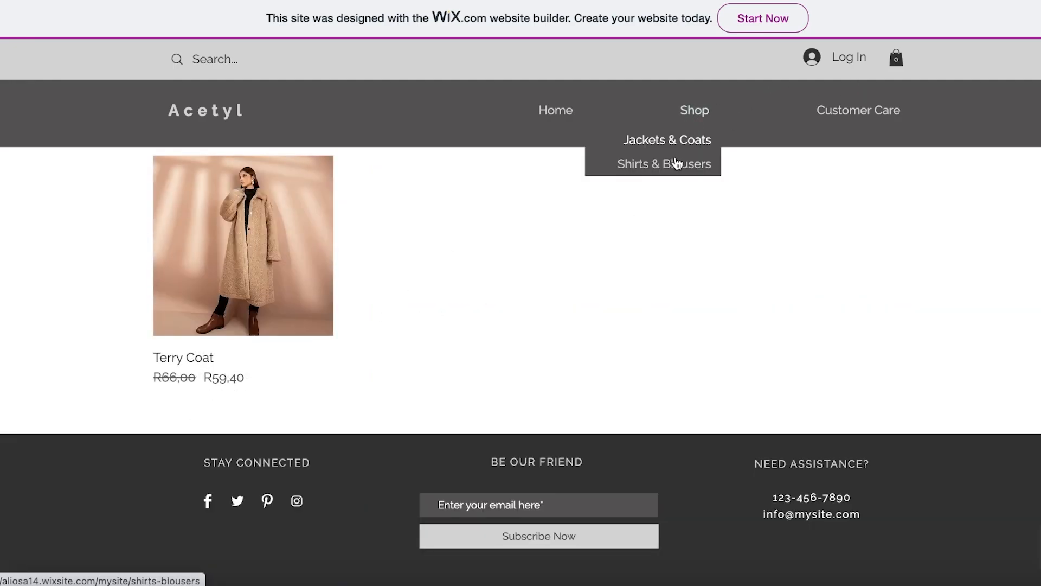
{"action": "left_click", "coordinate": [677, 163]}
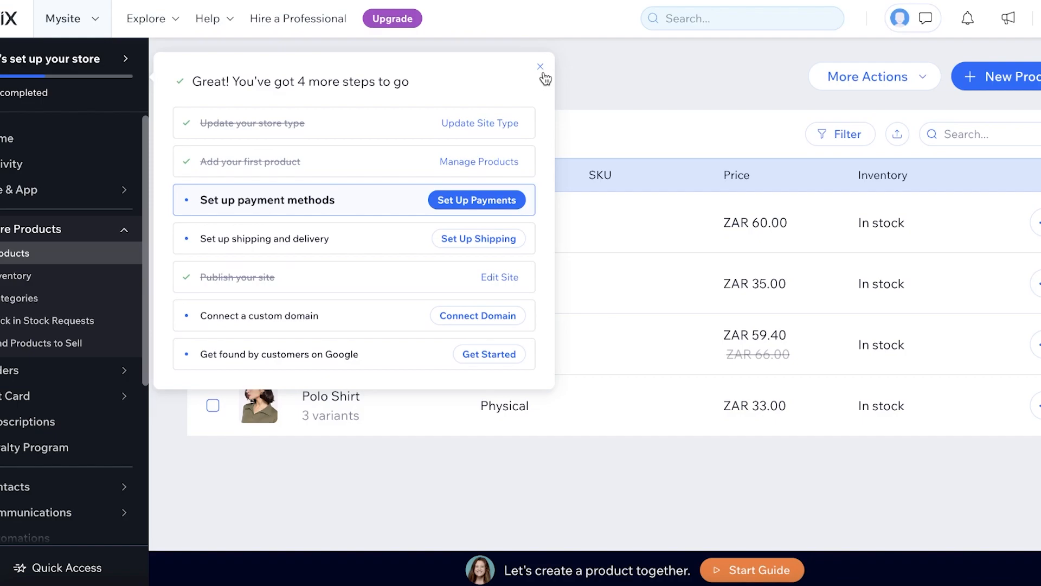
Close the setup checklist over the product list and open the shipping and delivery setup from the site dashboard's home page
{"action": "left_click", "coordinate": [542, 72]}
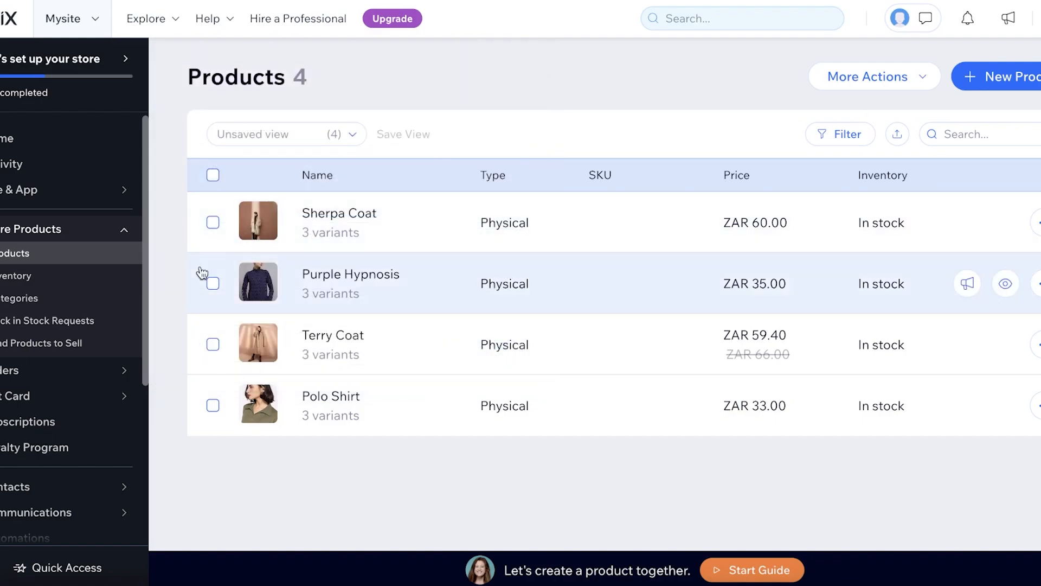
{"action": "scroll", "coordinate": [51, 287], "scroll_direction": "down", "scroll_amount": 5}
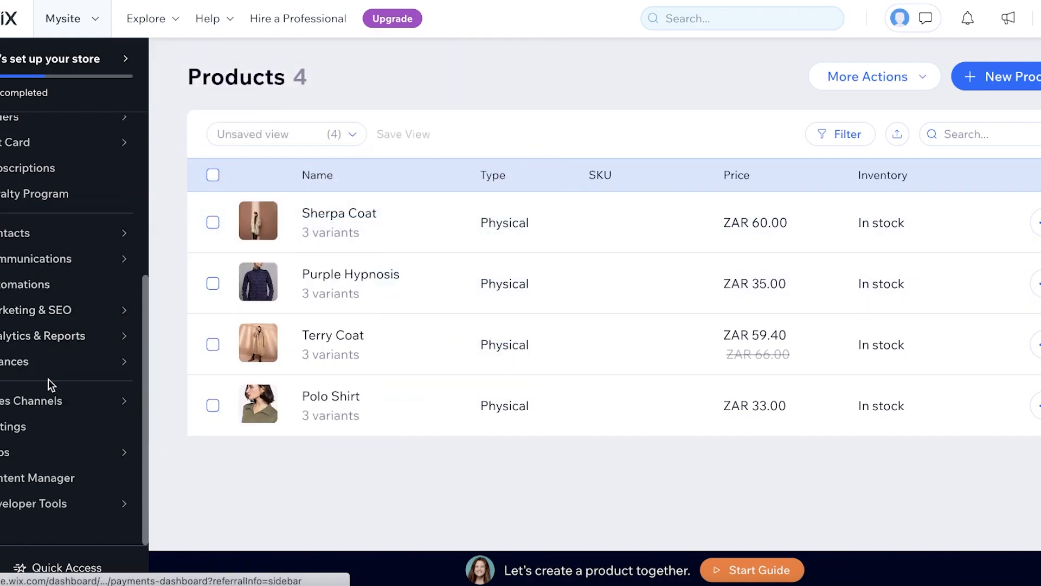
{"action": "scroll", "coordinate": [64, 472], "scroll_direction": "up", "scroll_amount": 3}
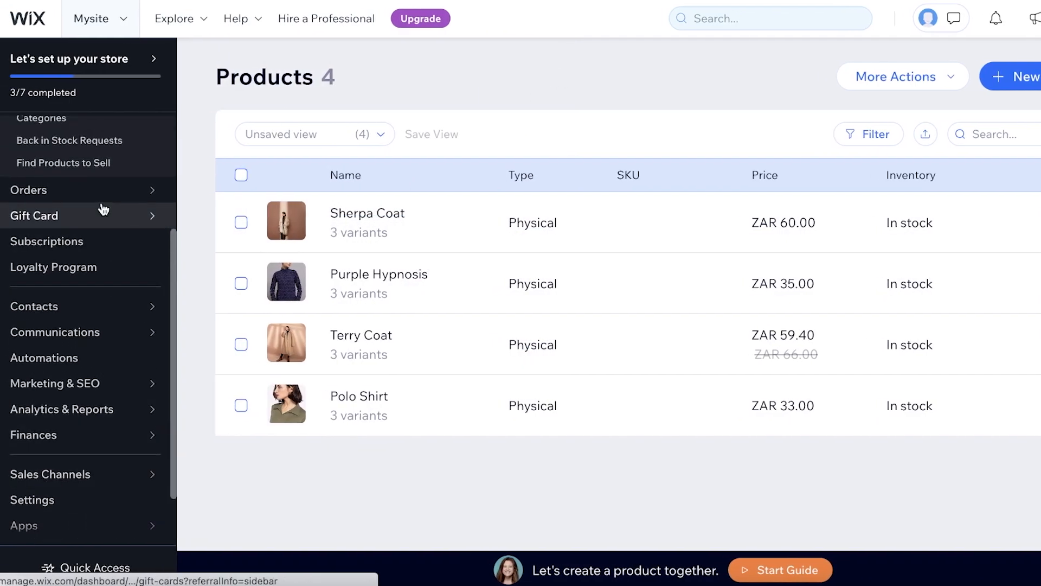
{"action": "scroll", "coordinate": [103, 209], "scroll_direction": "up", "scroll_amount": 3}
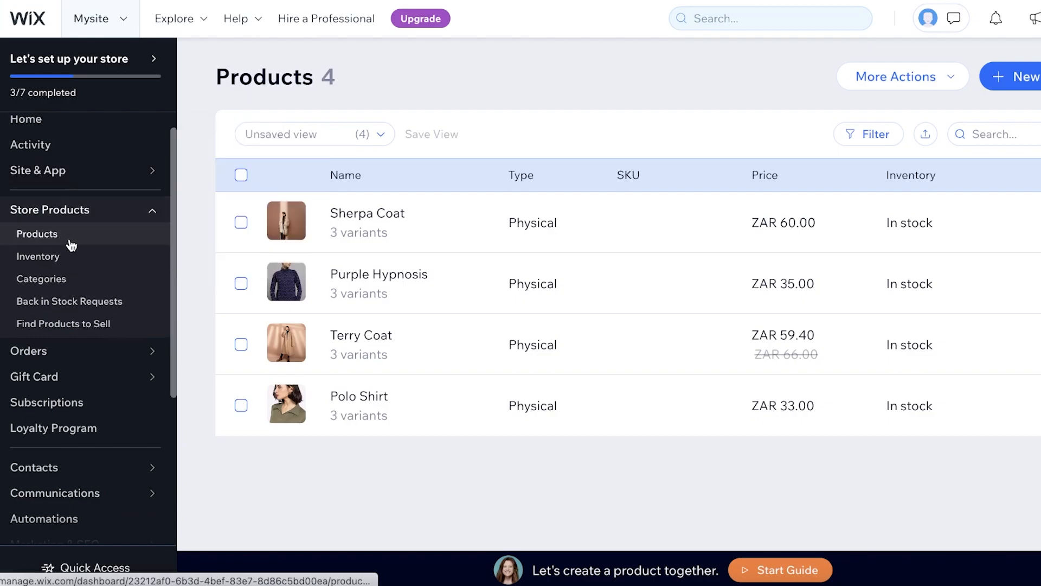
{"action": "scroll", "coordinate": [70, 239], "scroll_direction": "down", "scroll_amount": 3}
{"action": "scroll", "coordinate": [40, 247], "scroll_direction": "up", "scroll_amount": 4}
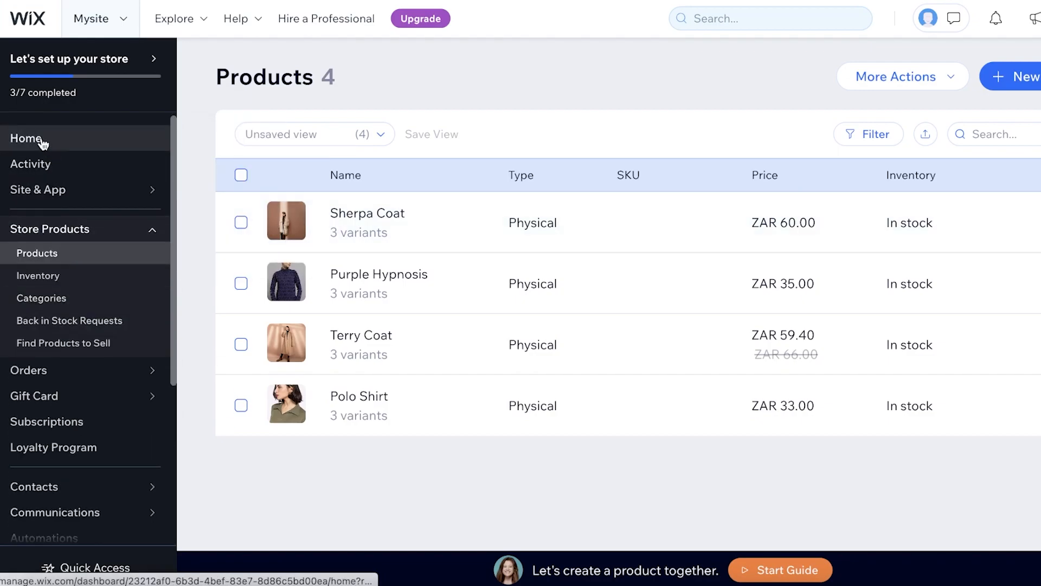
{"action": "left_click", "coordinate": [43, 142]}
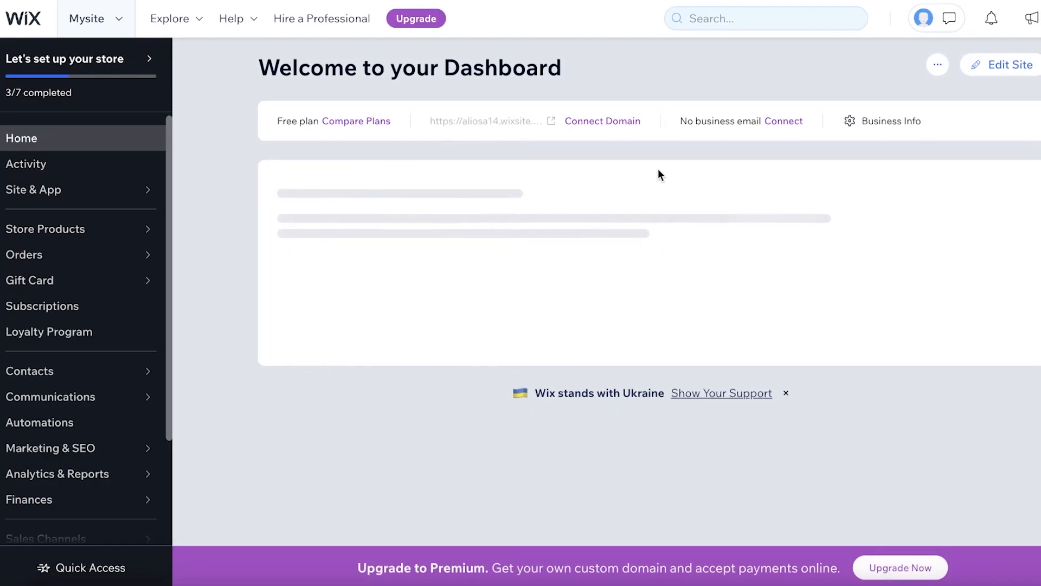
{"action": "scroll", "coordinate": [661, 173], "scroll_direction": "down", "scroll_amount": 1}
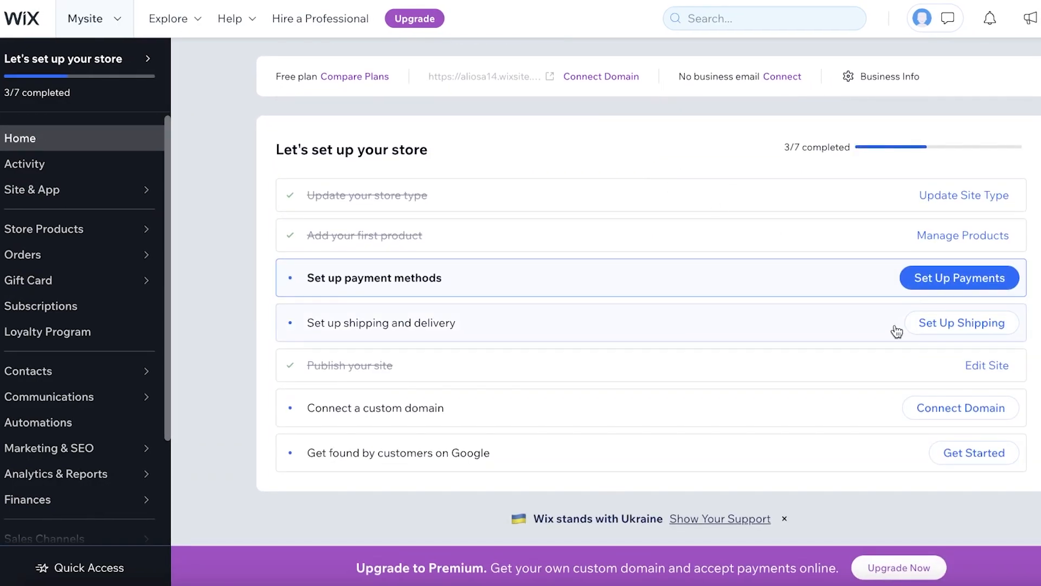
{"action": "left_click", "coordinate": [950, 325]}
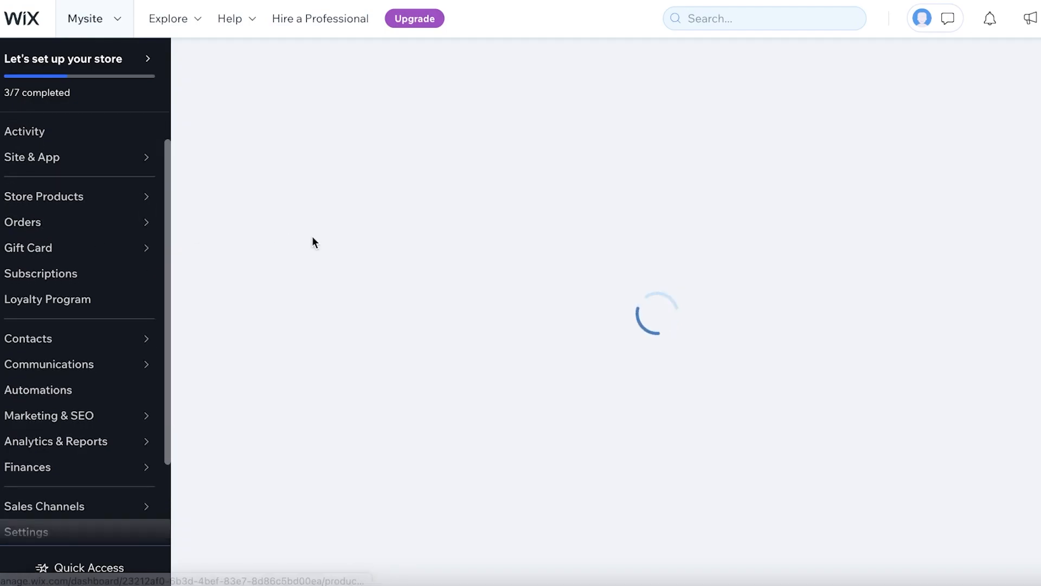
Add a shipping region for the United States with free shipping and an estimated delivery time of 3-5 business days
{"action": "scroll", "coordinate": [70, 400], "scroll_direction": "down", "scroll_amount": 3}
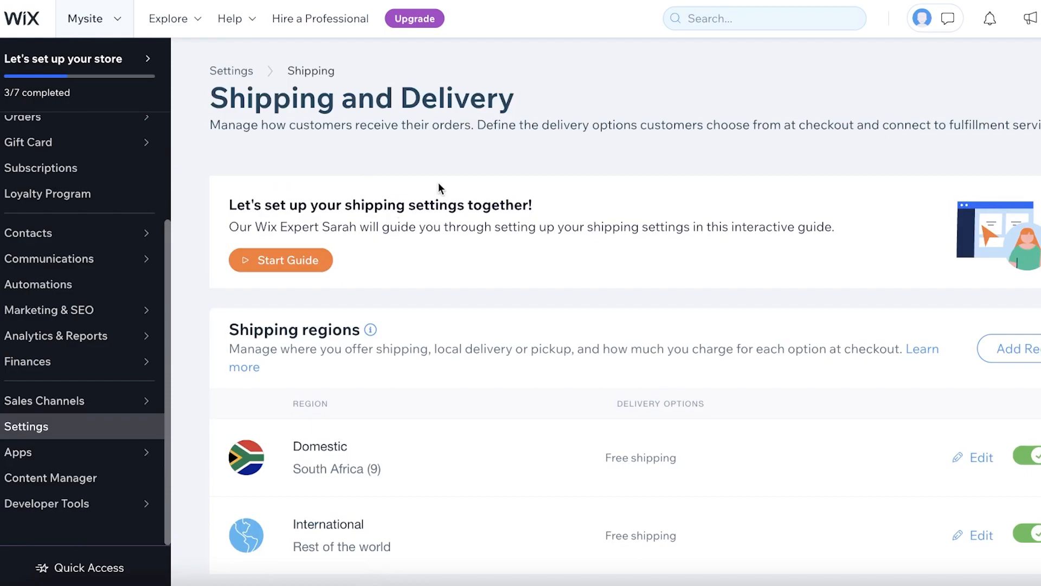
{"action": "scroll", "coordinate": [1014, 296], "scroll_direction": "down", "scroll_amount": 2}
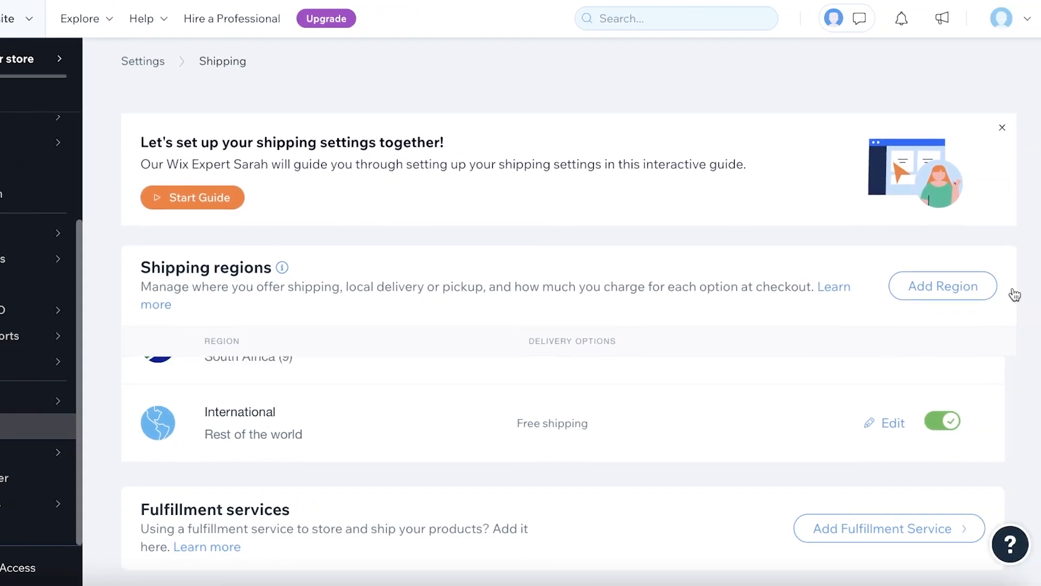
{"action": "left_click", "coordinate": [923, 279]}
{"action": "left_click", "coordinate": [669, 200]}
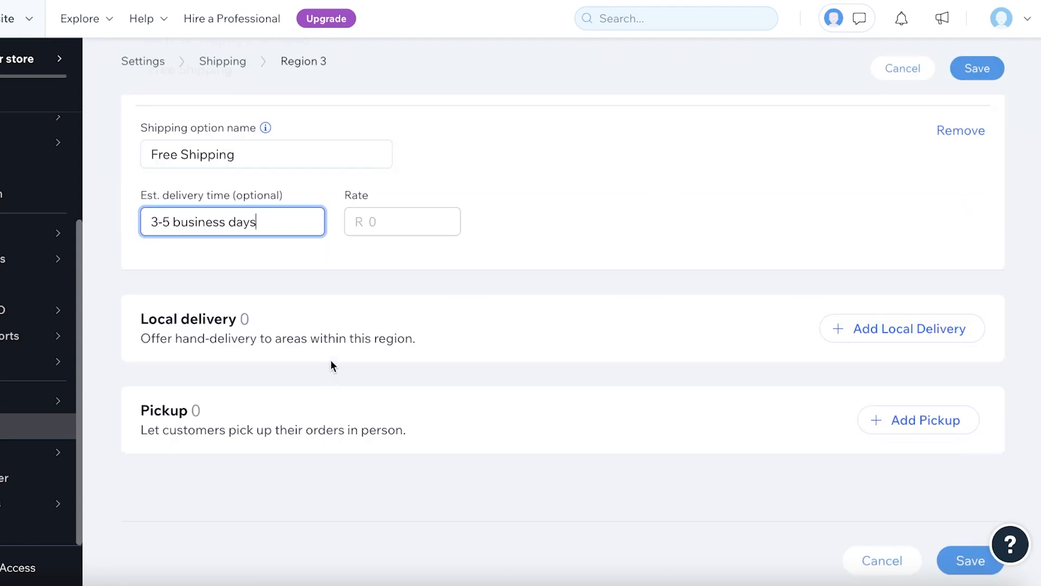
{"action": "scroll", "coordinate": [340, 345], "scroll_direction": "up", "scroll_amount": 2}
{"action": "scroll", "coordinate": [341, 350], "scroll_direction": "up", "scroll_amount": 2}
{"action": "scroll", "coordinate": [353, 344], "scroll_direction": "down", "scroll_amount": 2}
{"action": "scroll", "coordinate": [348, 239], "scroll_direction": "up", "scroll_amount": 2}
Limit the United States destination of the region to the states Florida, Georgia and Idaho
{"action": "left_click", "coordinate": [317, 165]}
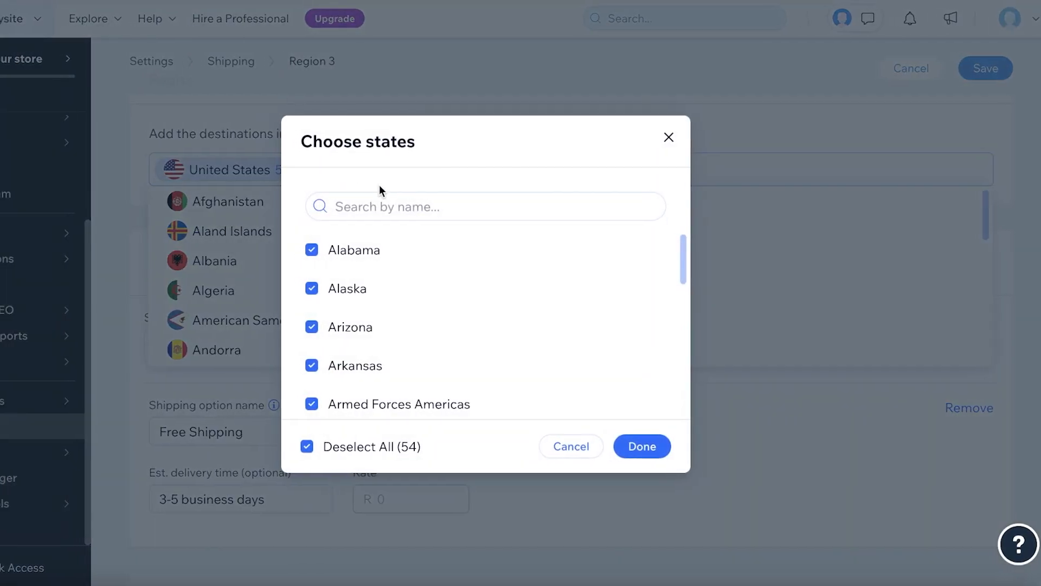
{"action": "scroll", "coordinate": [377, 298], "scroll_direction": "down", "scroll_amount": 10}
{"action": "scroll", "coordinate": [376, 317], "scroll_direction": "up", "scroll_amount": 4}
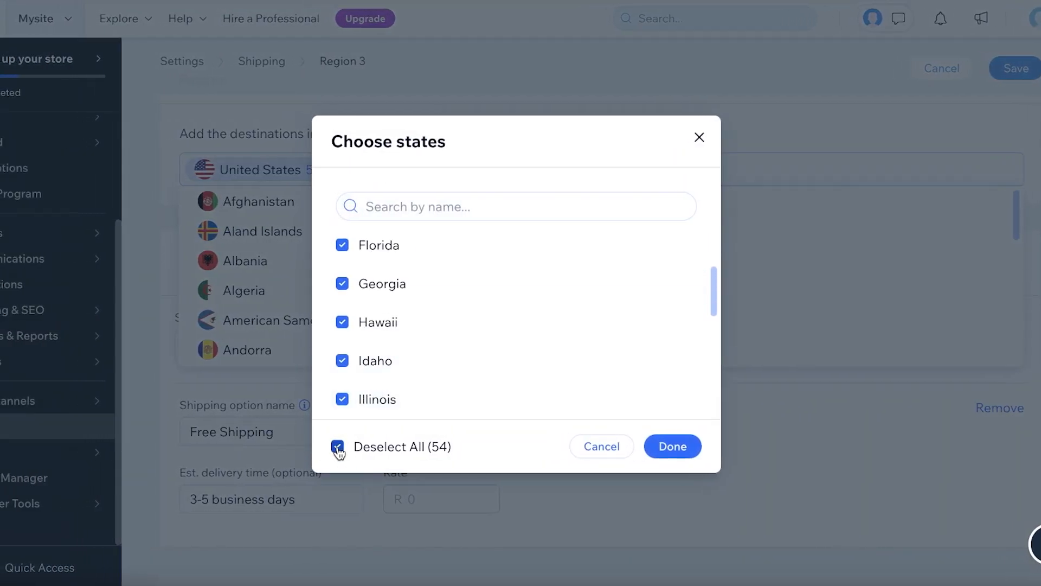
{"action": "left_click", "coordinate": [337, 447]}
{"action": "left_click", "coordinate": [354, 252]}
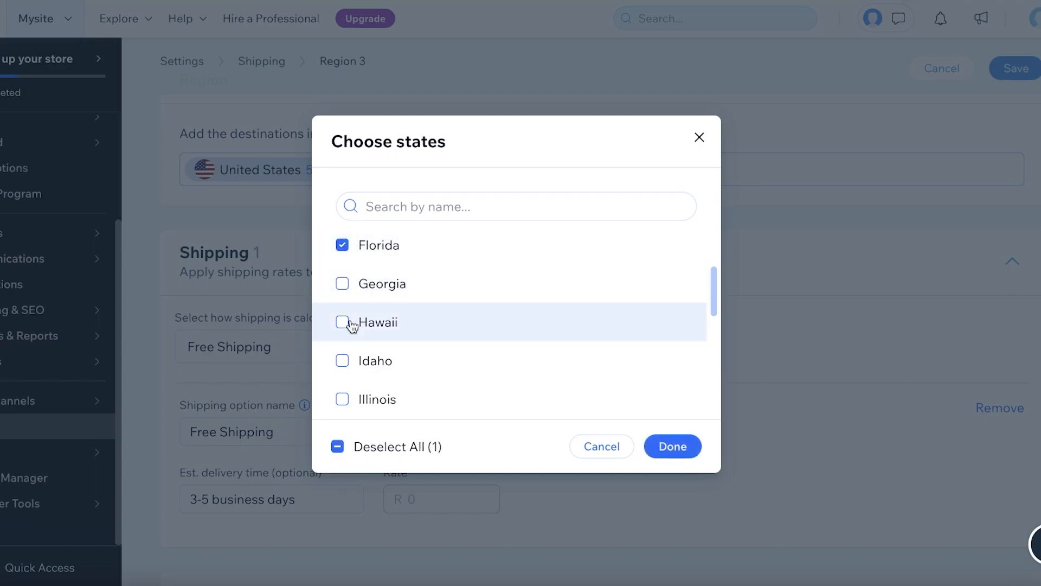
{"action": "left_click", "coordinate": [351, 362]}
{"action": "left_click", "coordinate": [343, 285]}
{"action": "left_click", "coordinate": [673, 446]}
{"action": "scroll", "coordinate": [673, 441], "scroll_direction": "down", "scroll_amount": 3}
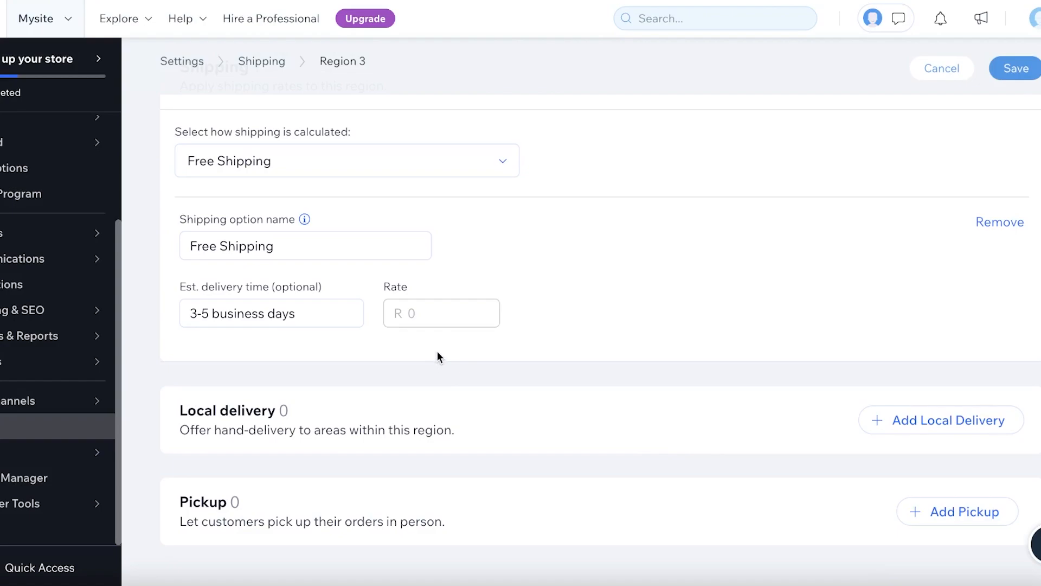
{"action": "scroll", "coordinate": [380, 353], "scroll_direction": "down", "scroll_amount": 2}
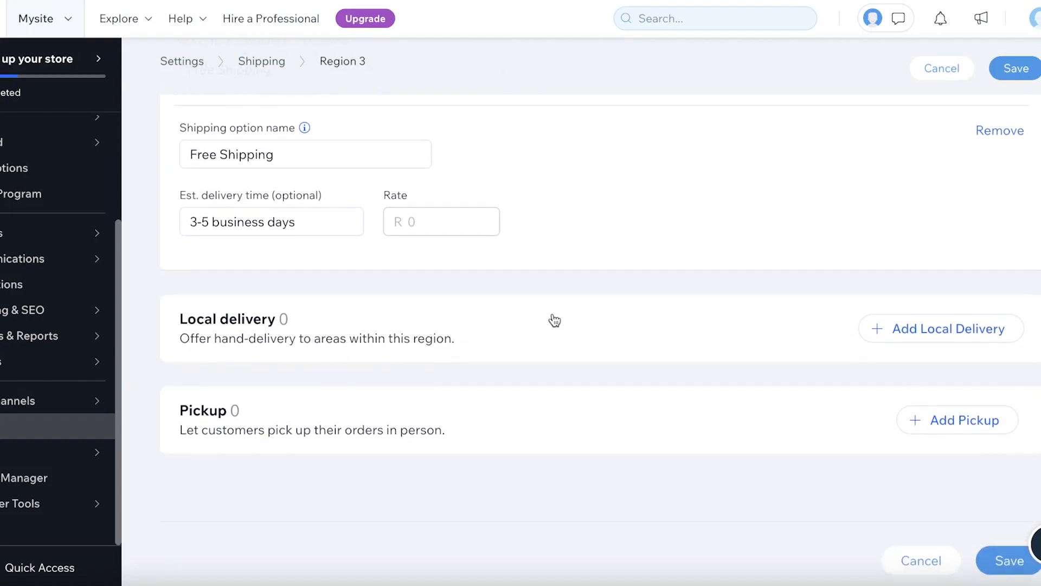
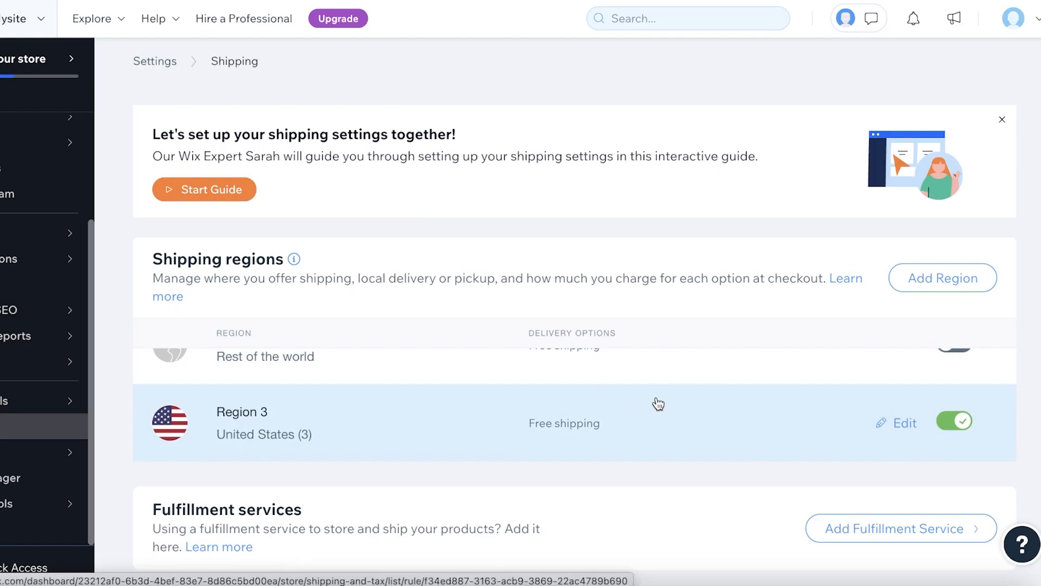
Add another shipping region with the United States as its destination
{"action": "left_click", "coordinate": [927, 289]}
{"action": "left_click", "coordinate": [261, 287]}
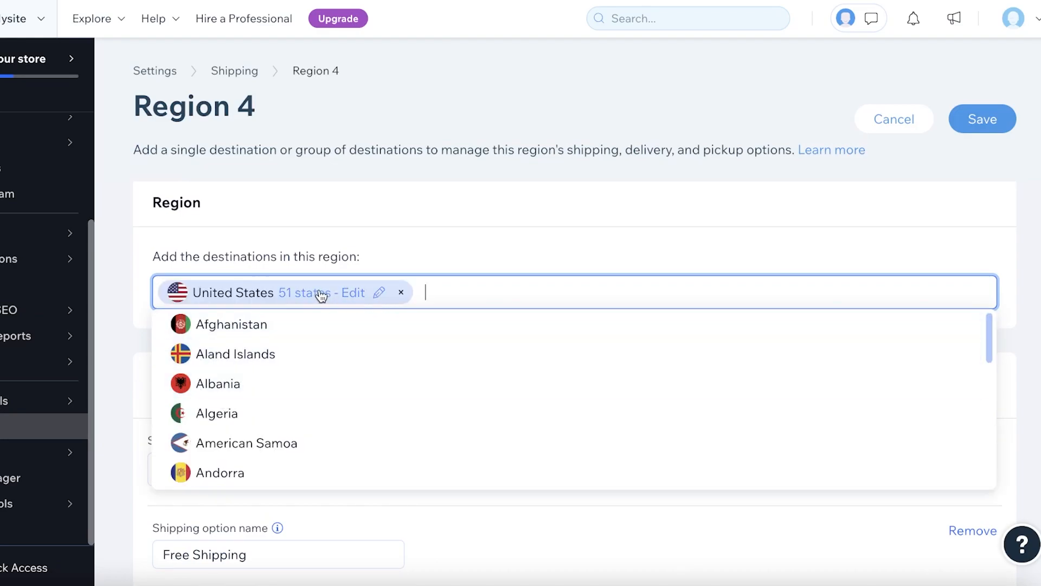
{"action": "left_click", "coordinate": [654, 259]}
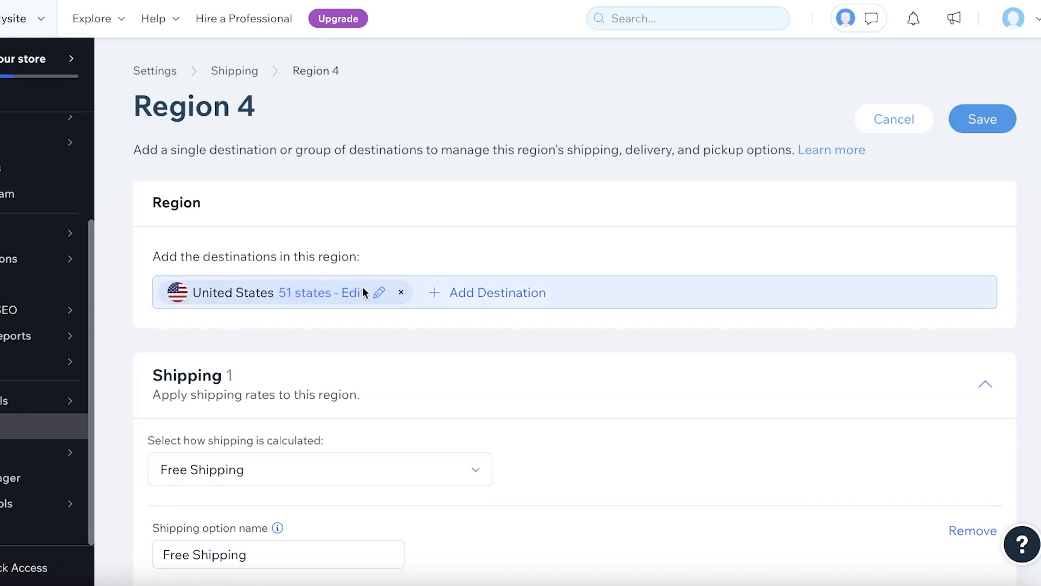
Set the new region's shipping calculation to Flat Rate and enter 150 as the shipping option name
{"action": "left_click", "coordinate": [265, 470]}
{"action": "scroll", "coordinate": [494, 451], "scroll_direction": "down", "scroll_amount": 3}
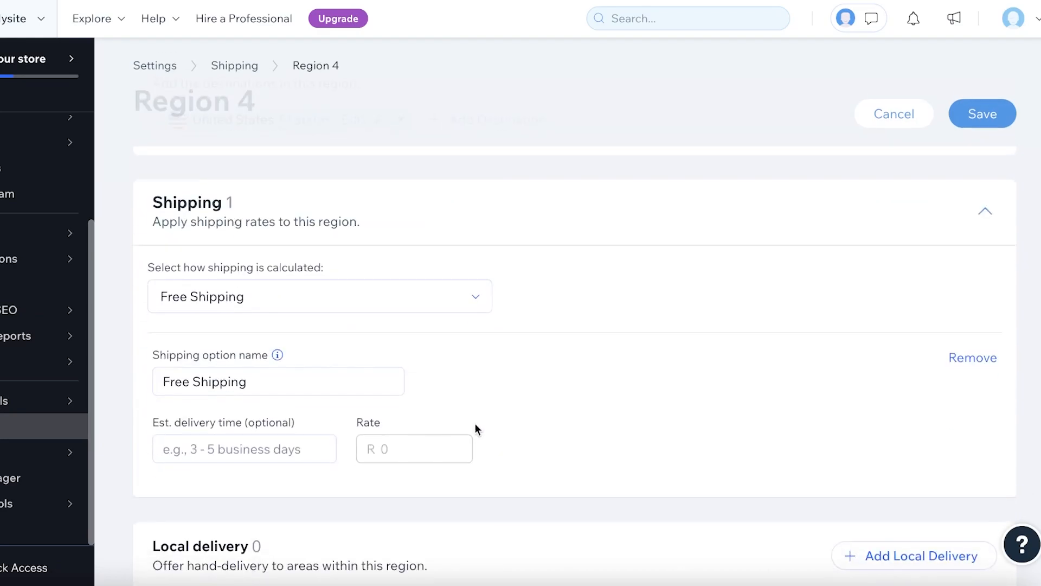
{"action": "left_click", "coordinate": [274, 299]}
{"action": "left_click", "coordinate": [265, 401]}
{"action": "left_click", "coordinate": [253, 386]}
{"action": "type", "text": "150"}
{"action": "left_click", "coordinate": [394, 289]}
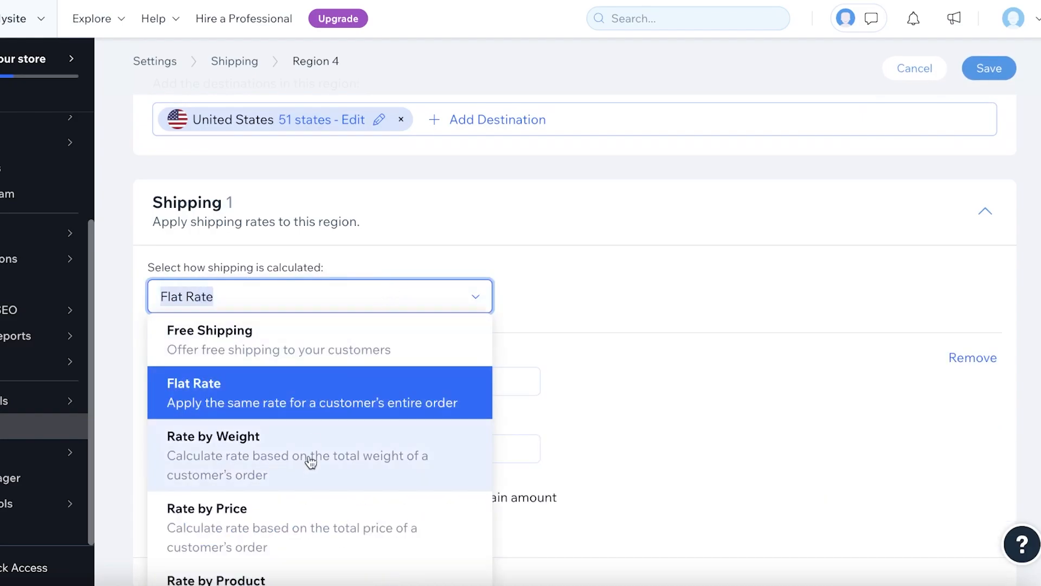
{"action": "scroll", "coordinate": [298, 298], "scroll_direction": "down", "scroll_amount": 3}
{"action": "left_click", "coordinate": [652, 252]}
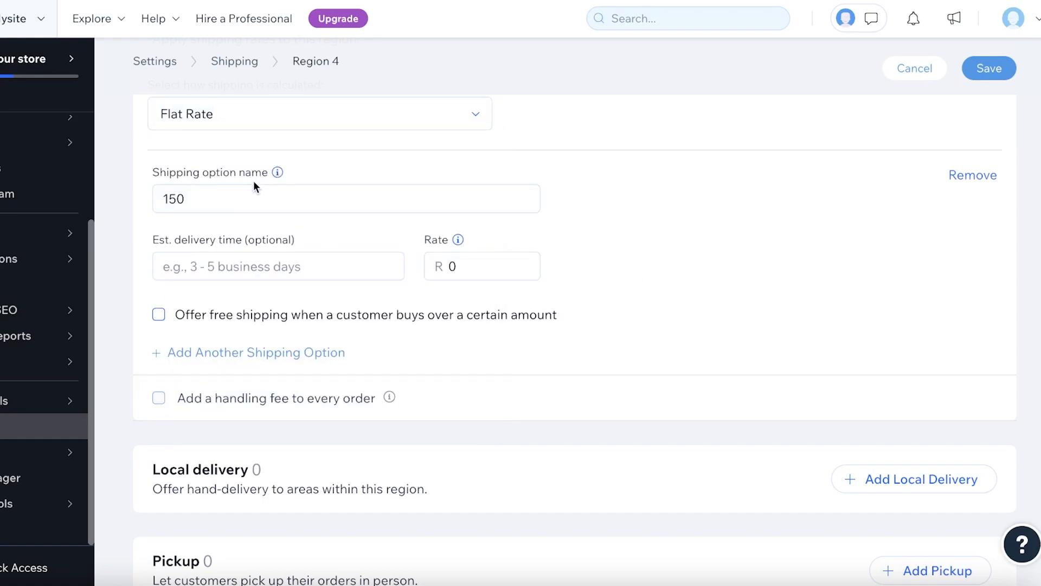
Name the shipping option Flat Rate via UPS with a rate of R 200 and free shipping on purchases over R 1000
{"action": "left_click", "coordinate": [459, 265]}
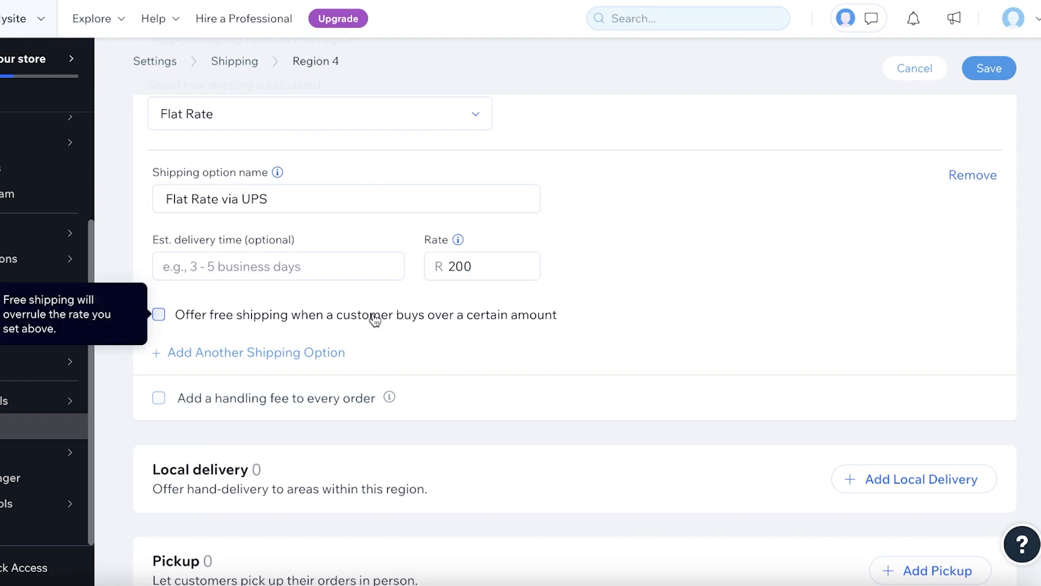
{"action": "left_click", "coordinate": [372, 315]}
{"action": "left_click", "coordinate": [221, 334]}
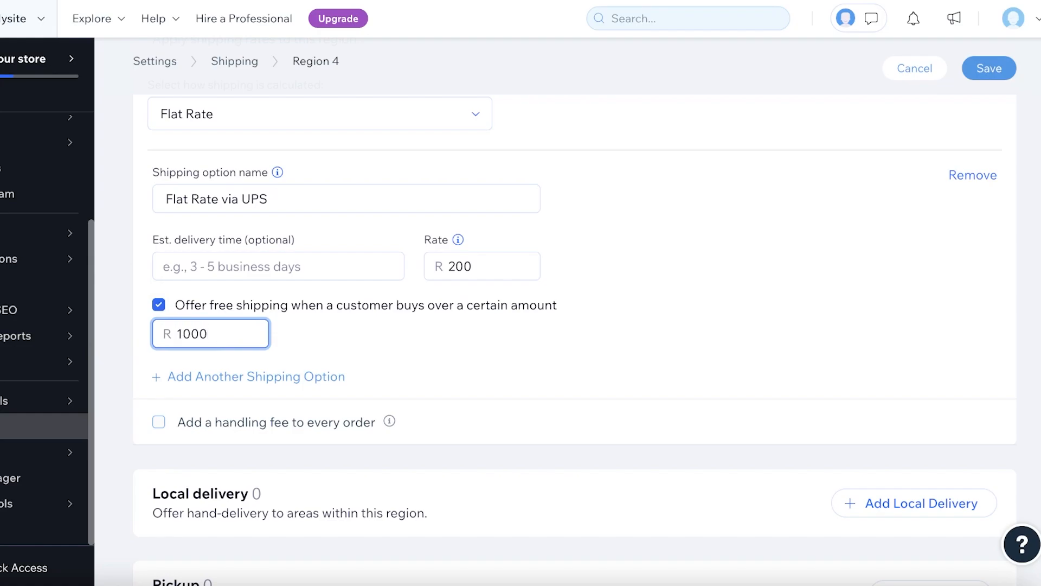
{"action": "scroll", "coordinate": [224, 333], "scroll_direction": "down", "scroll_amount": 3}
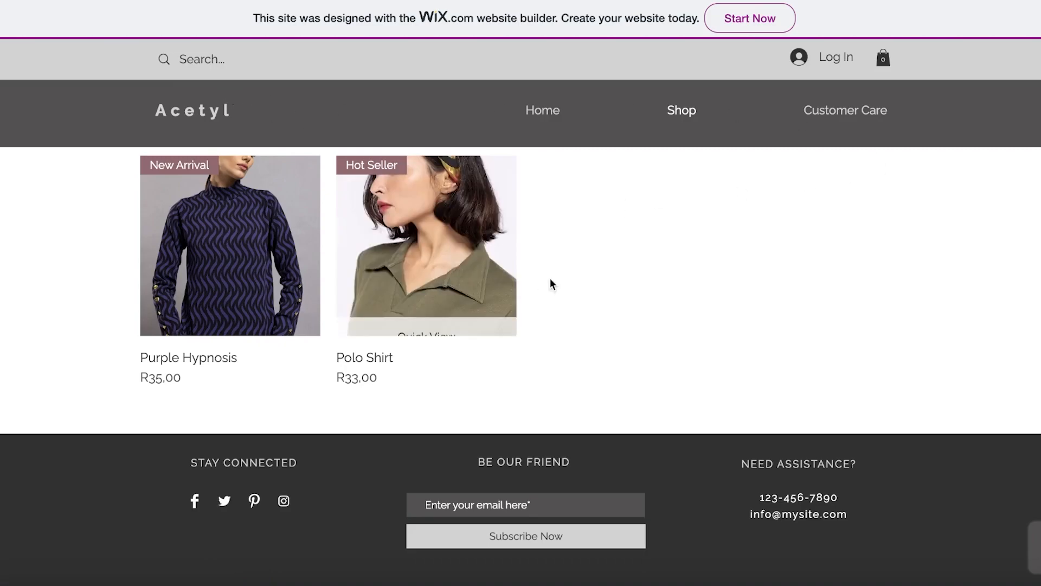
Look through the Shirts & Blousers and Home pages of the live site and open its Shop page
{"action": "scroll", "coordinate": [527, 122], "scroll_direction": "down", "scroll_amount": 1}
{"action": "scroll", "coordinate": [538, 117], "scroll_direction": "up", "scroll_amount": 1}
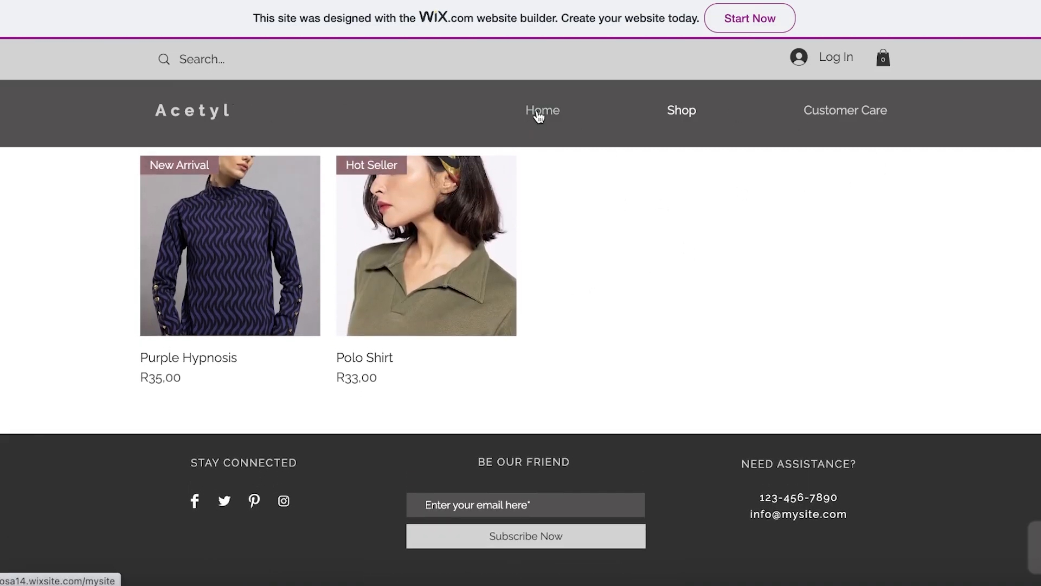
{"action": "left_click", "coordinate": [539, 118]}
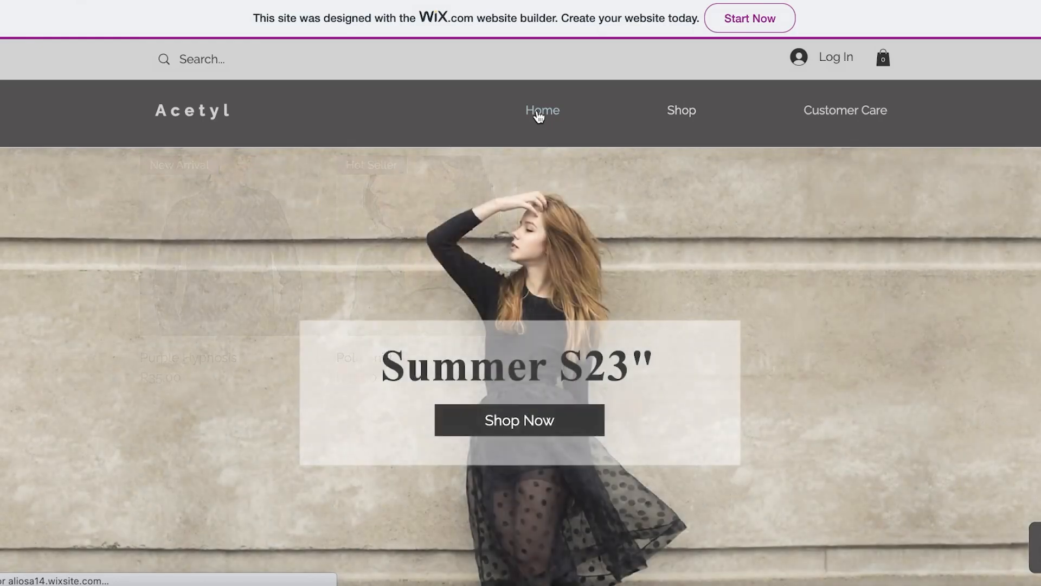
{"action": "scroll", "coordinate": [534, 135], "scroll_direction": "down", "scroll_amount": 10}
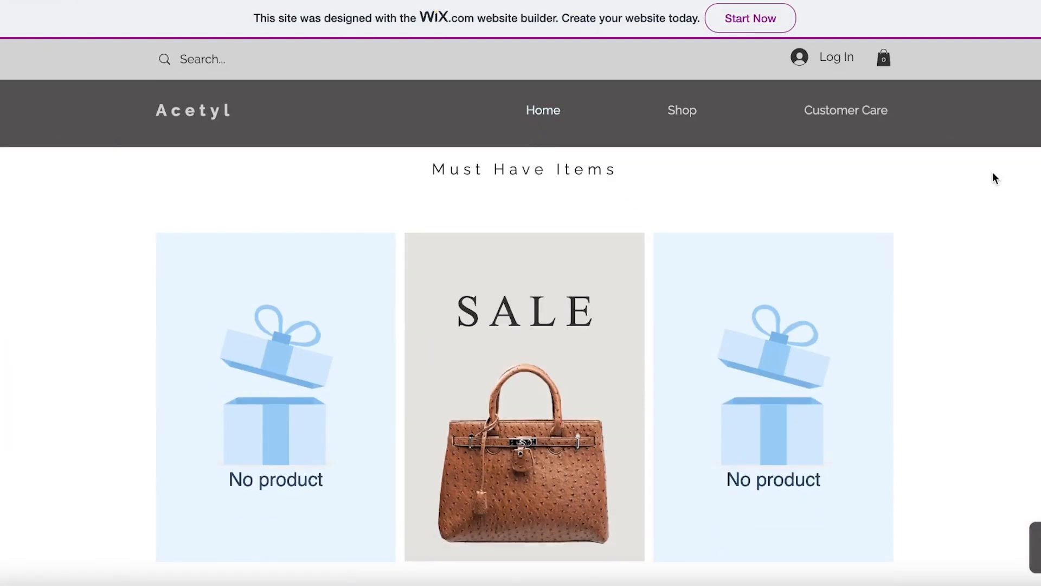
{"action": "scroll", "coordinate": [987, 179], "scroll_direction": "up", "scroll_amount": 9}
{"action": "left_click", "coordinate": [668, 117]}
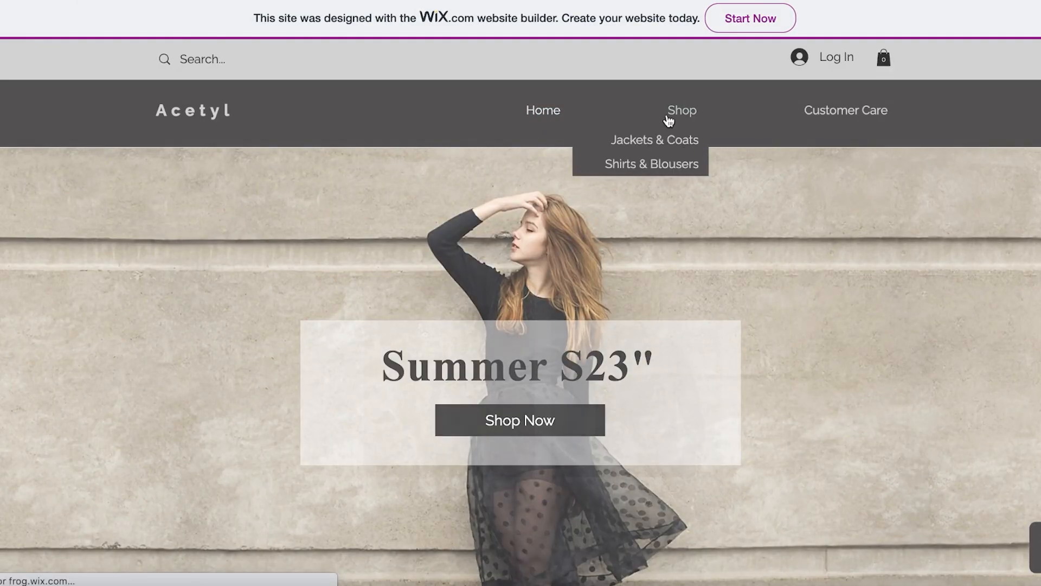